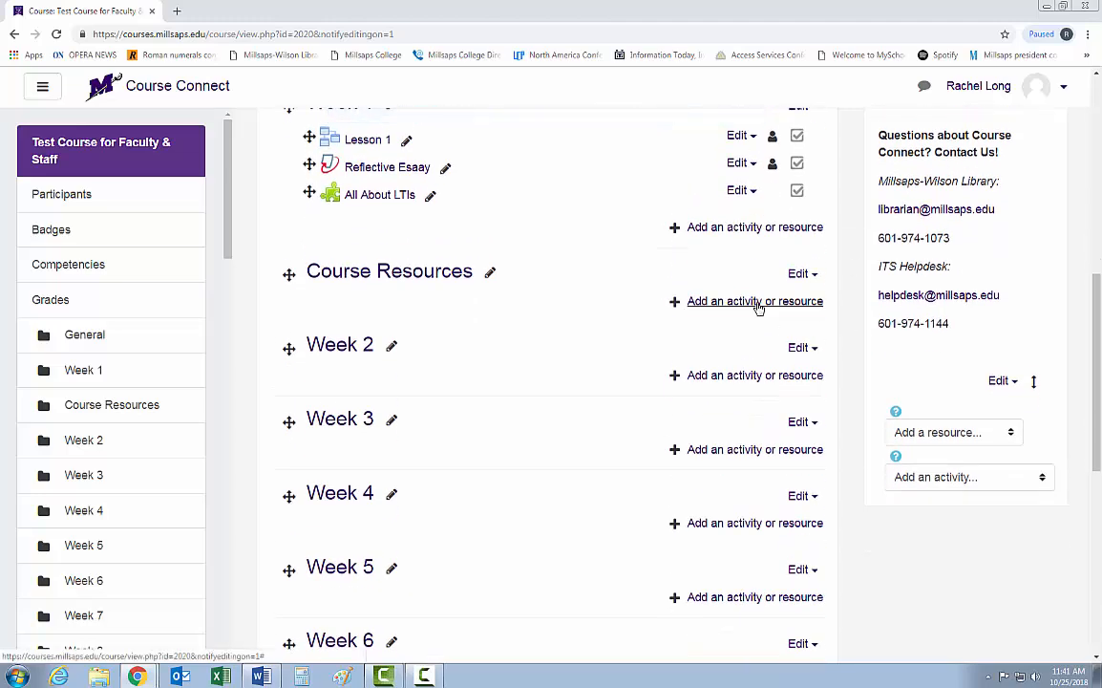
Start adding a URL resource to the Course Resources section.
{"action": "left_click", "coordinate": [755, 302]}
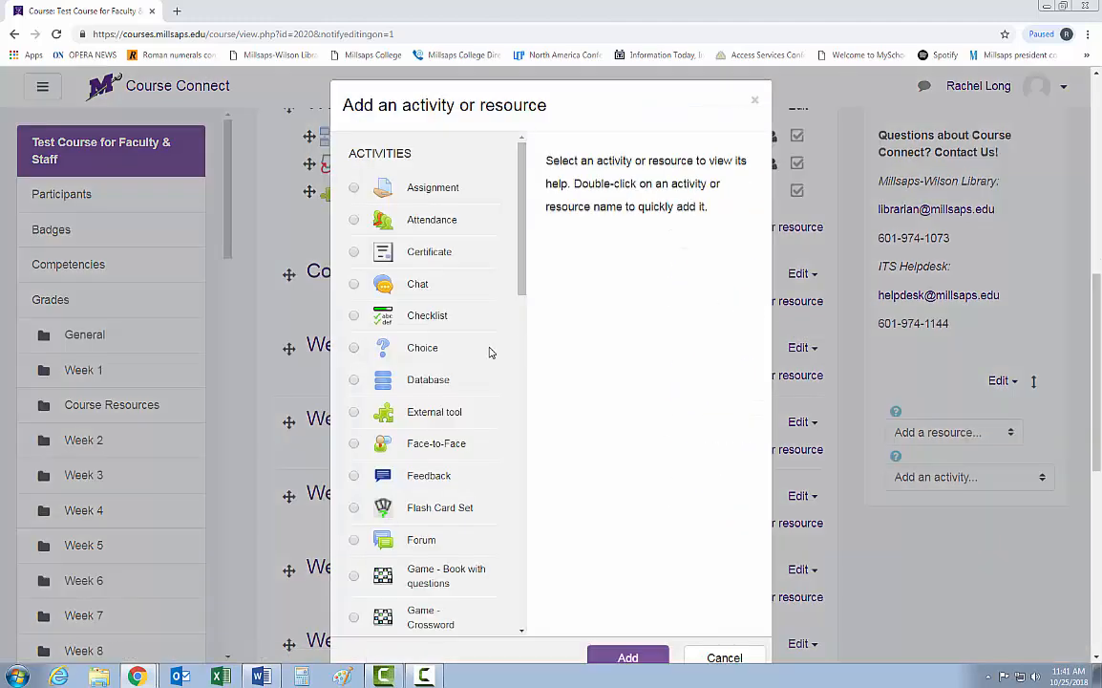
{"action": "scroll", "coordinate": [489, 353], "scroll_direction": "down", "scroll_amount": 15}
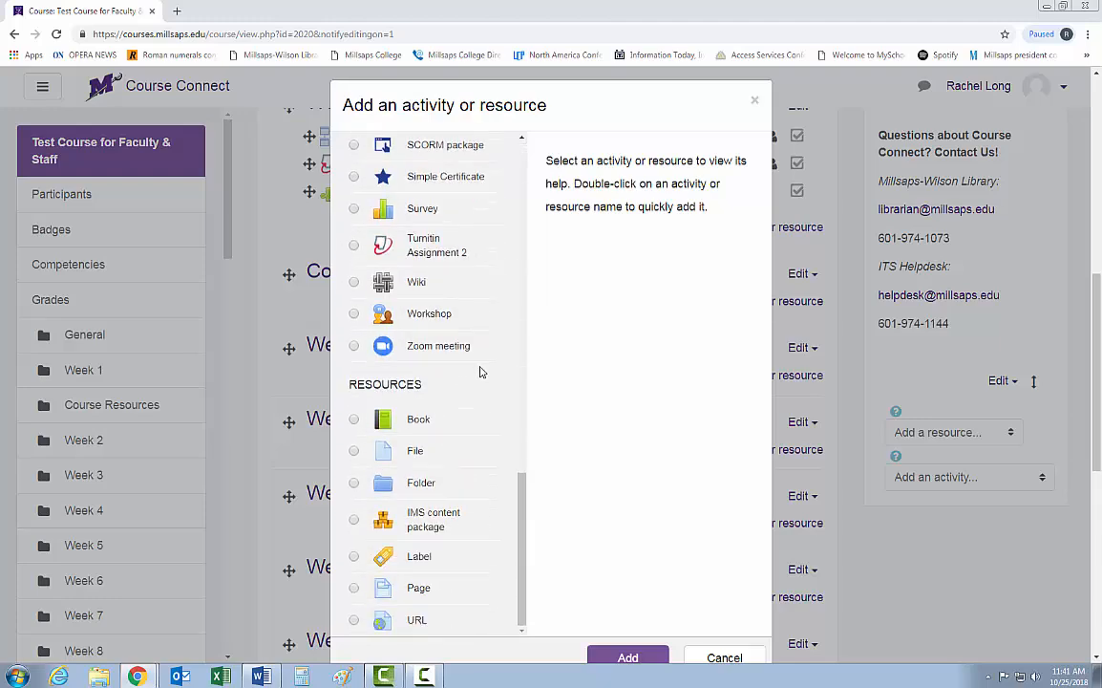
{"action": "scroll", "coordinate": [481, 372], "scroll_direction": "up", "scroll_amount": 2}
{"action": "scroll", "coordinate": [933, 437], "scroll_direction": "up", "scroll_amount": 2}
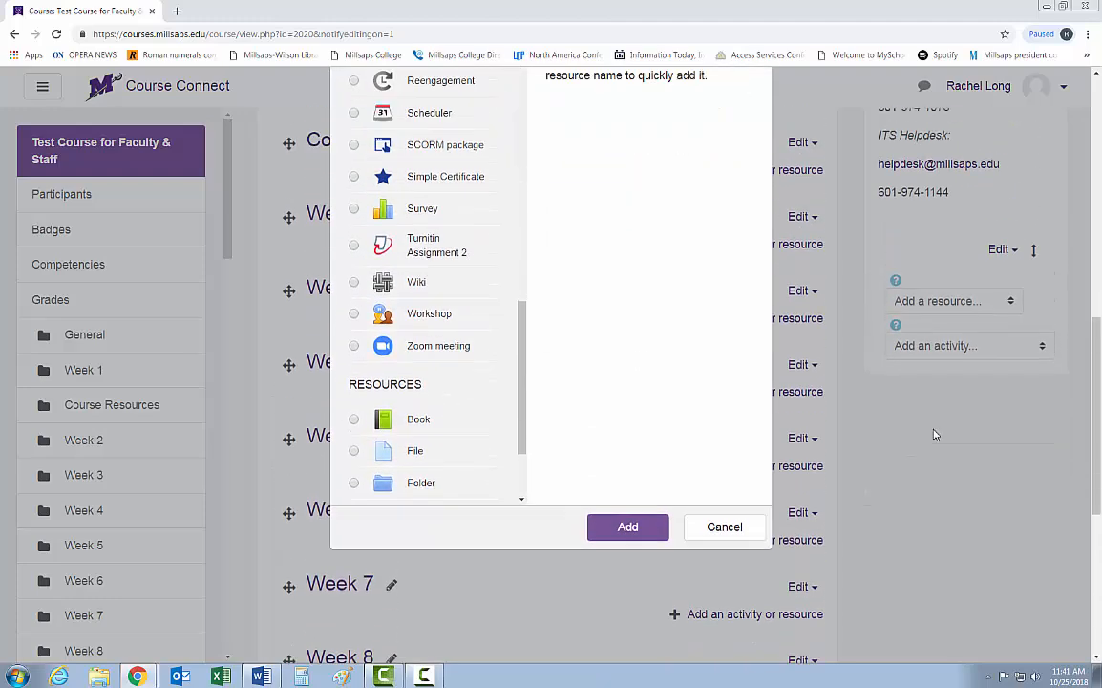
{"action": "scroll", "coordinate": [428, 427], "scroll_direction": "down", "scroll_amount": 4}
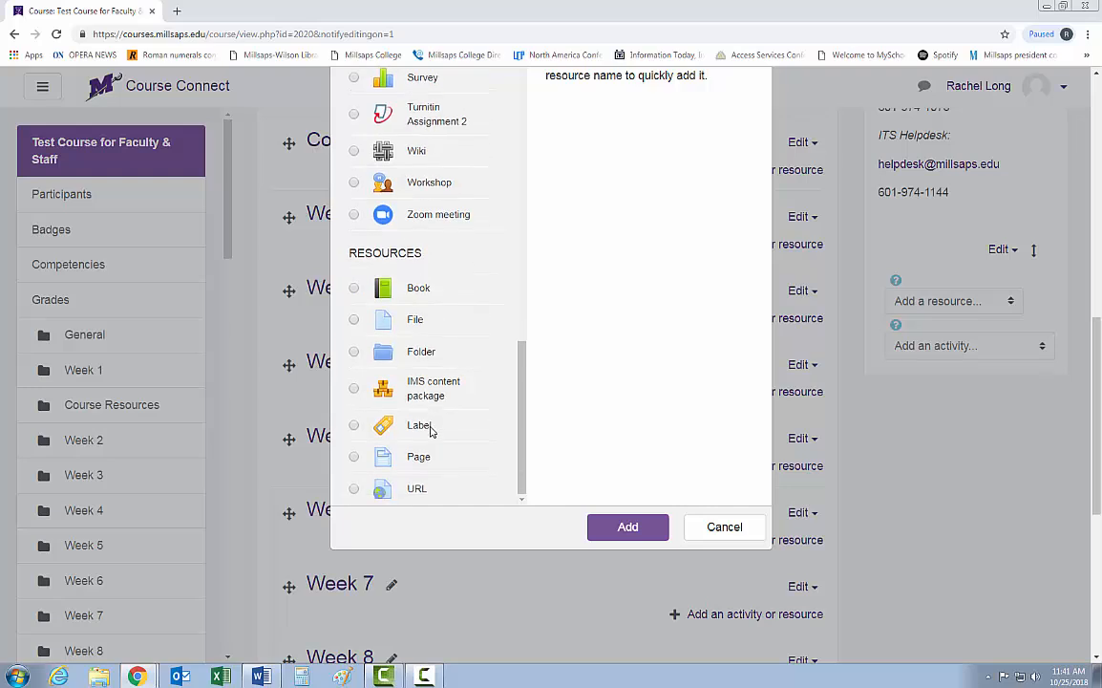
{"action": "left_click", "coordinate": [392, 495]}
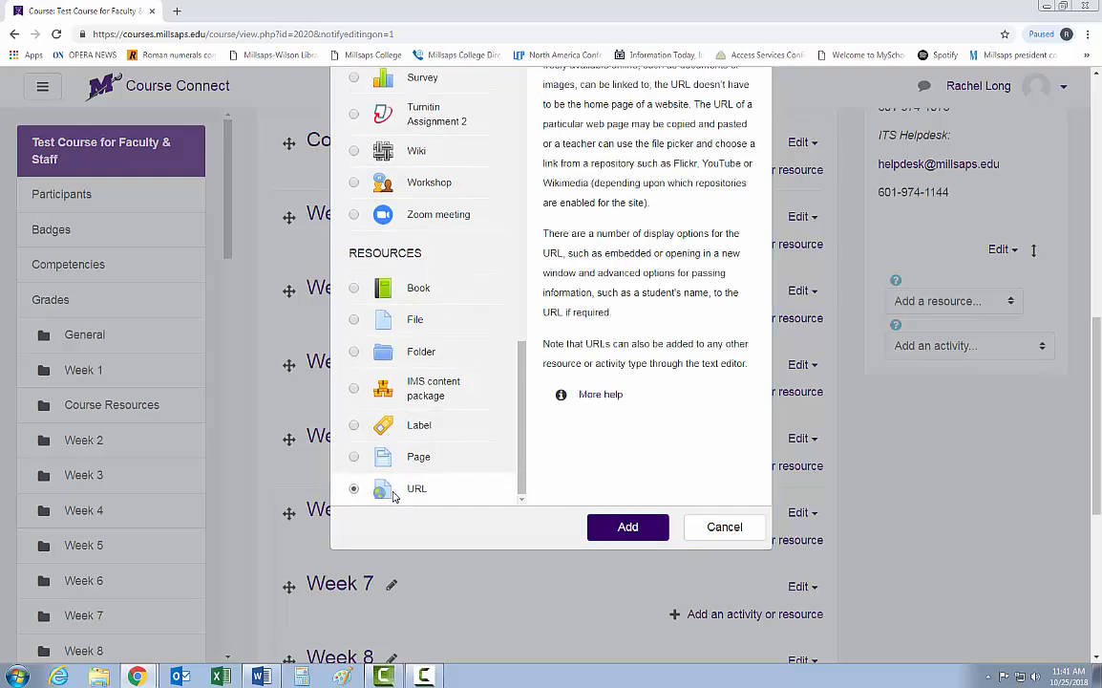
{"action": "left_click", "coordinate": [629, 528]}
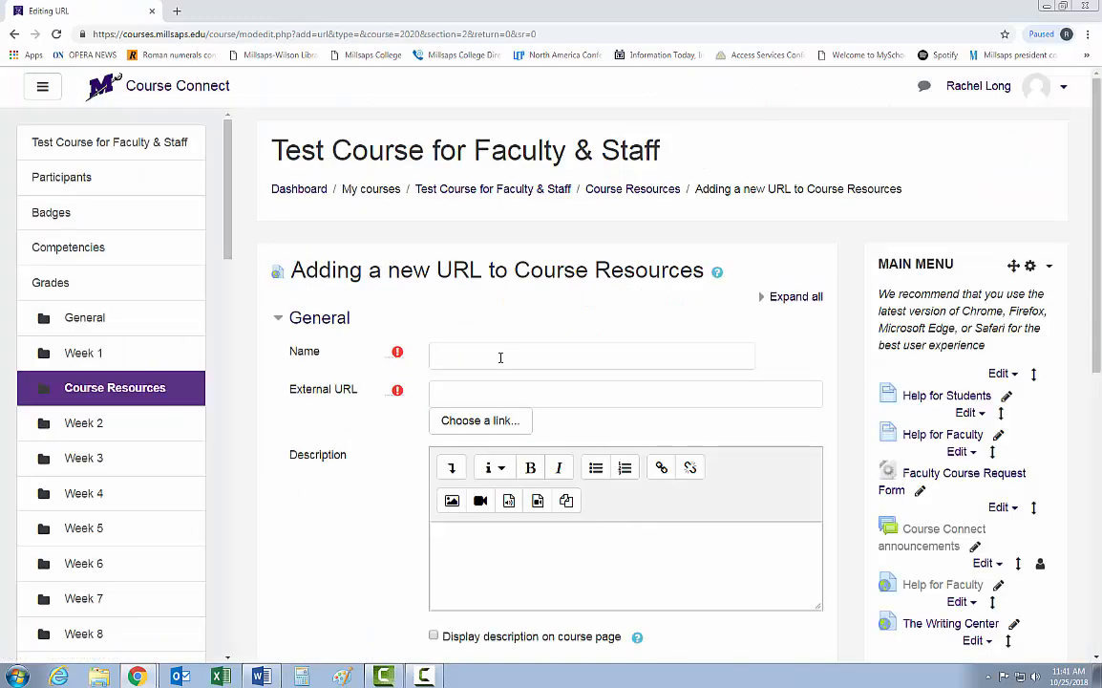
{"action": "left_click", "coordinate": [500, 357]}
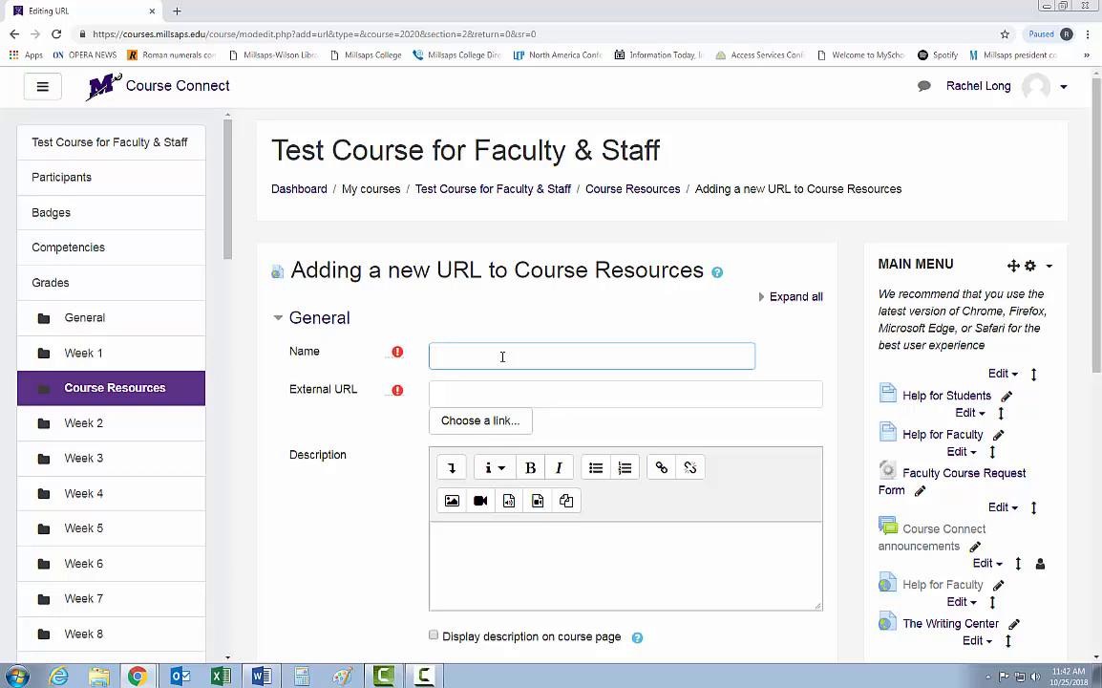
{"action": "type", "text": "Moodle"}
{"action": "scroll", "coordinate": [503, 356], "scroll_direction": "down", "scroll_amount": 1}
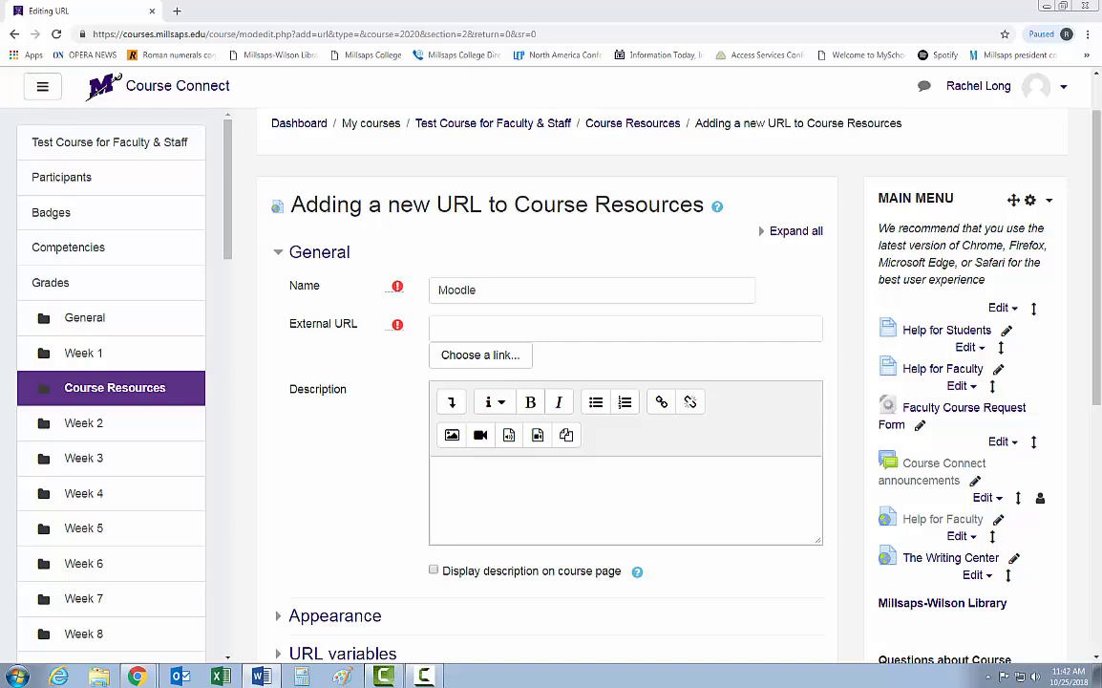
{"action": "left_click", "coordinate": [573, 323]}
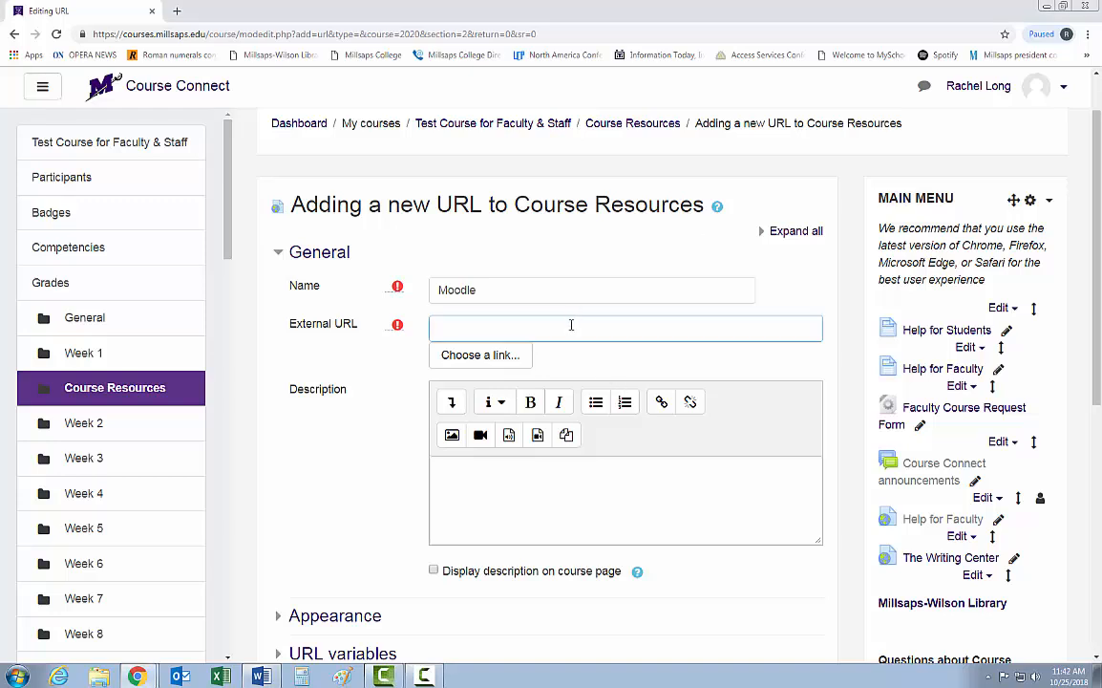
{"action": "type", "text": "https://moodle.com/"}
{"action": "scroll", "coordinate": [535, 382], "scroll_direction": "down", "scroll_amount": 1}
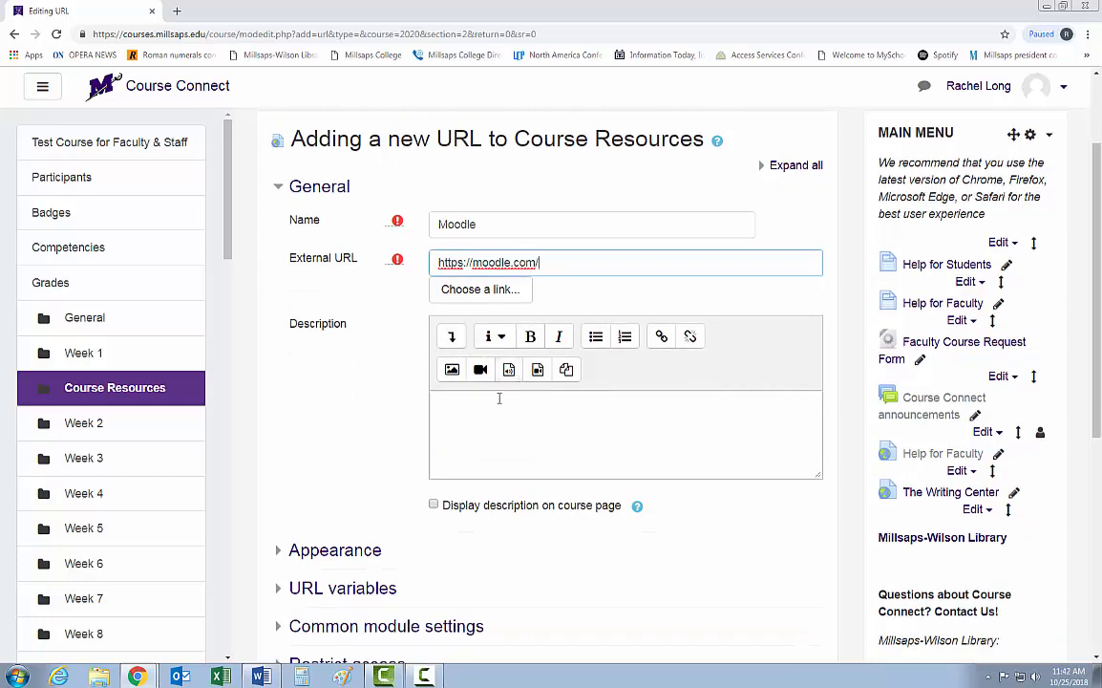
{"action": "left_click", "coordinate": [474, 414]}
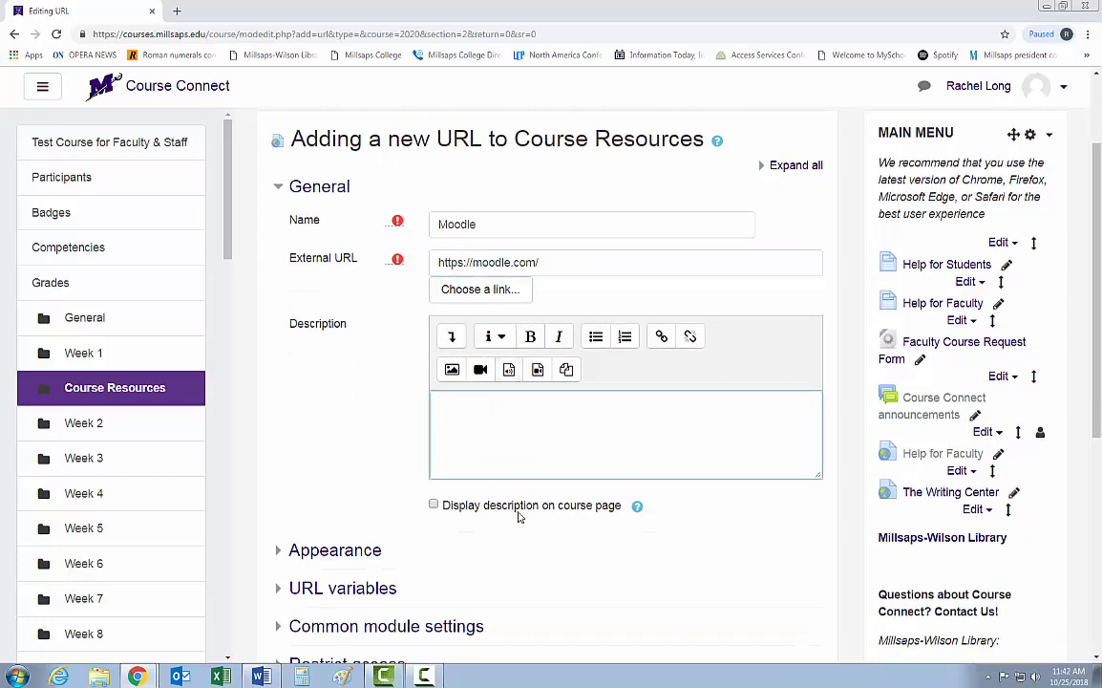
Set the URL's display option to In pop-up, and save the resource, returning to the course.
{"action": "scroll", "coordinate": [514, 511], "scroll_direction": "down", "scroll_amount": 2}
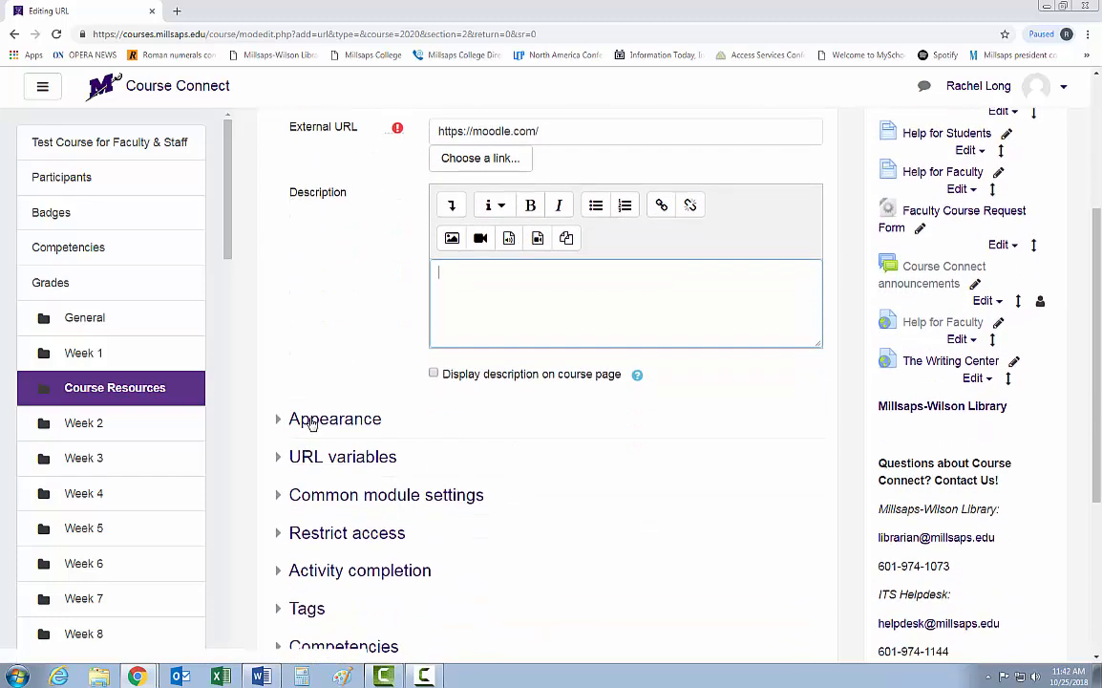
{"action": "left_click", "coordinate": [277, 421]}
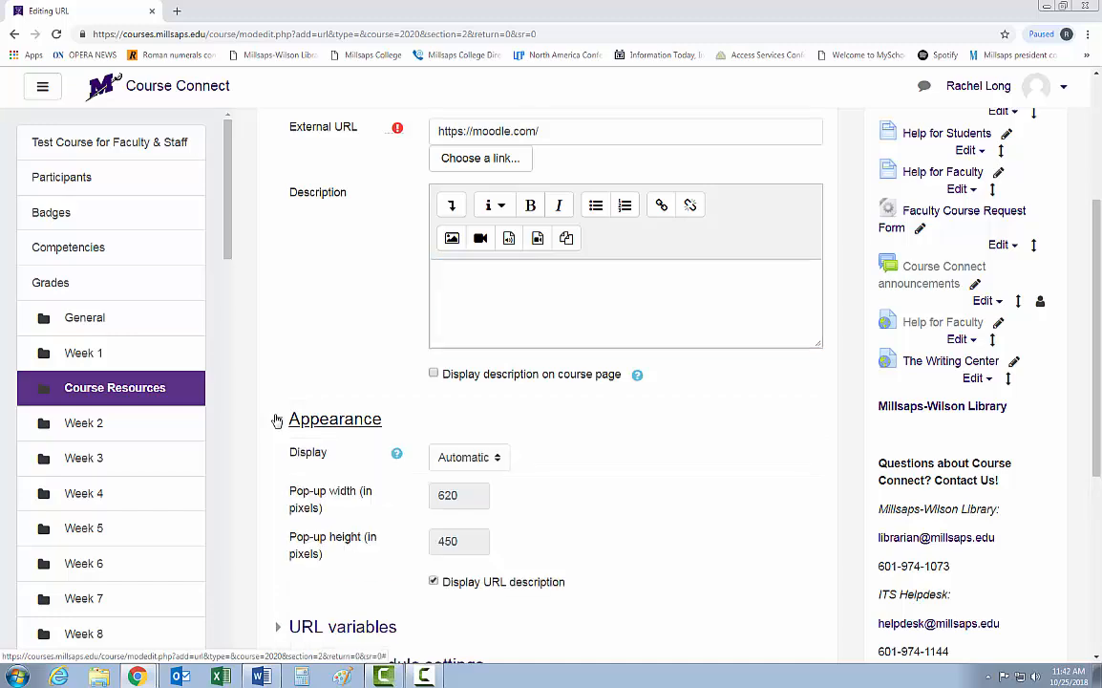
{"action": "scroll", "coordinate": [534, 367], "scroll_direction": "down", "scroll_amount": 2}
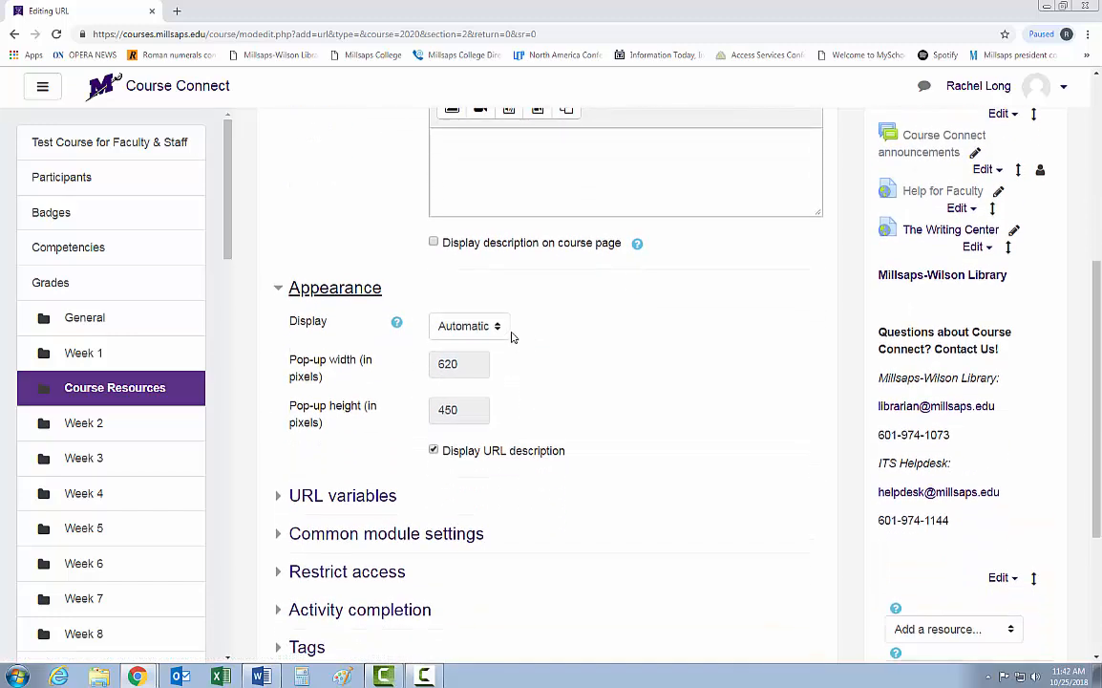
{"action": "left_click", "coordinate": [497, 330]}
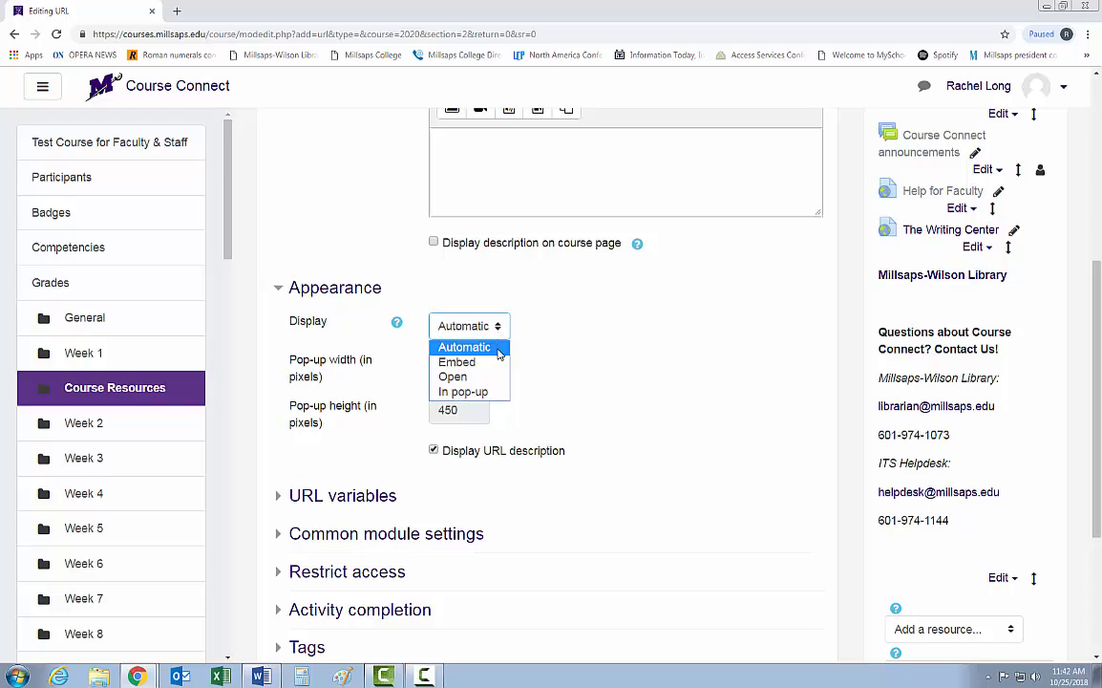
{"action": "left_click", "coordinate": [478, 394]}
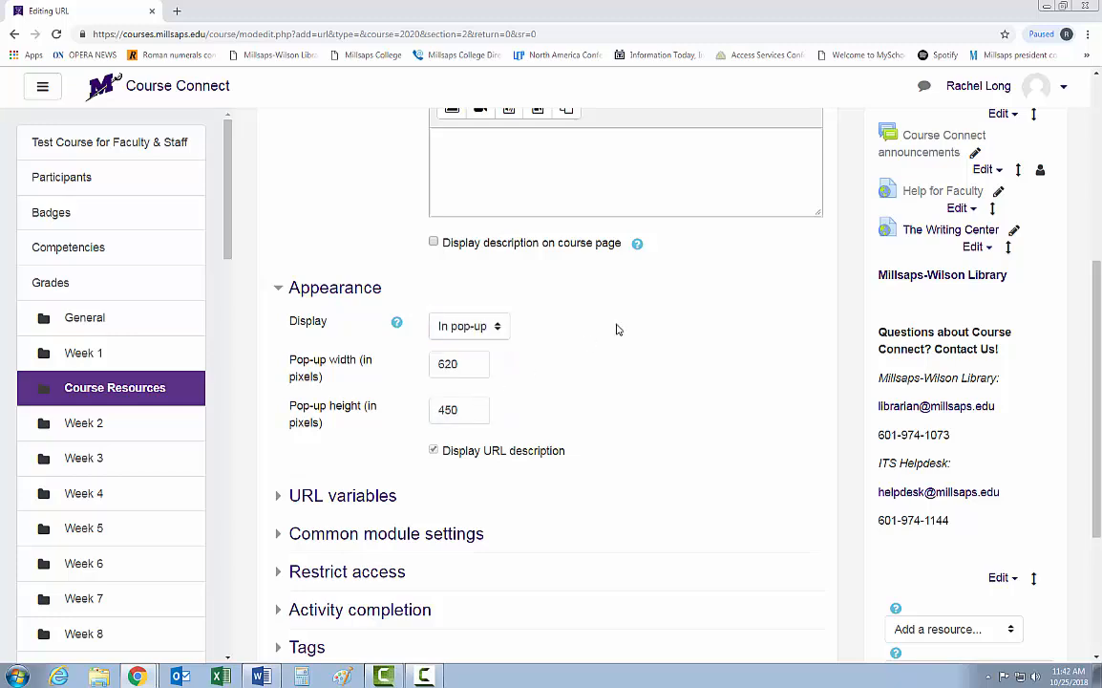
{"action": "scroll", "coordinate": [619, 344], "scroll_direction": "down", "scroll_amount": 1}
{"action": "scroll", "coordinate": [621, 362], "scroll_direction": "down", "scroll_amount": 2}
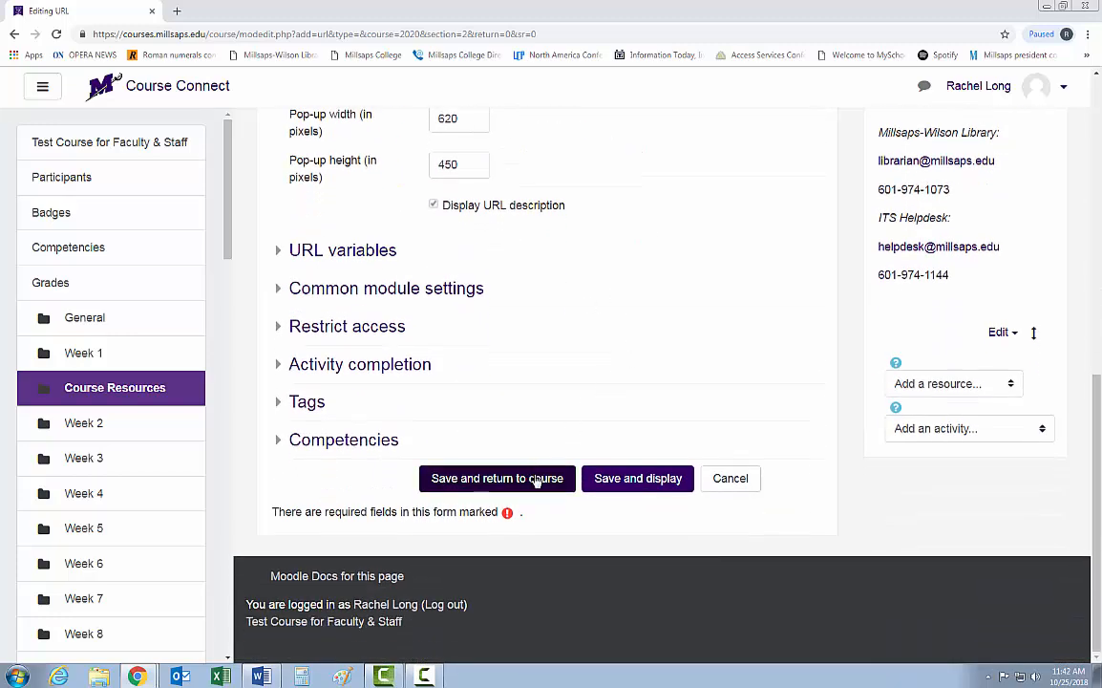
{"action": "left_click", "coordinate": [534, 479]}
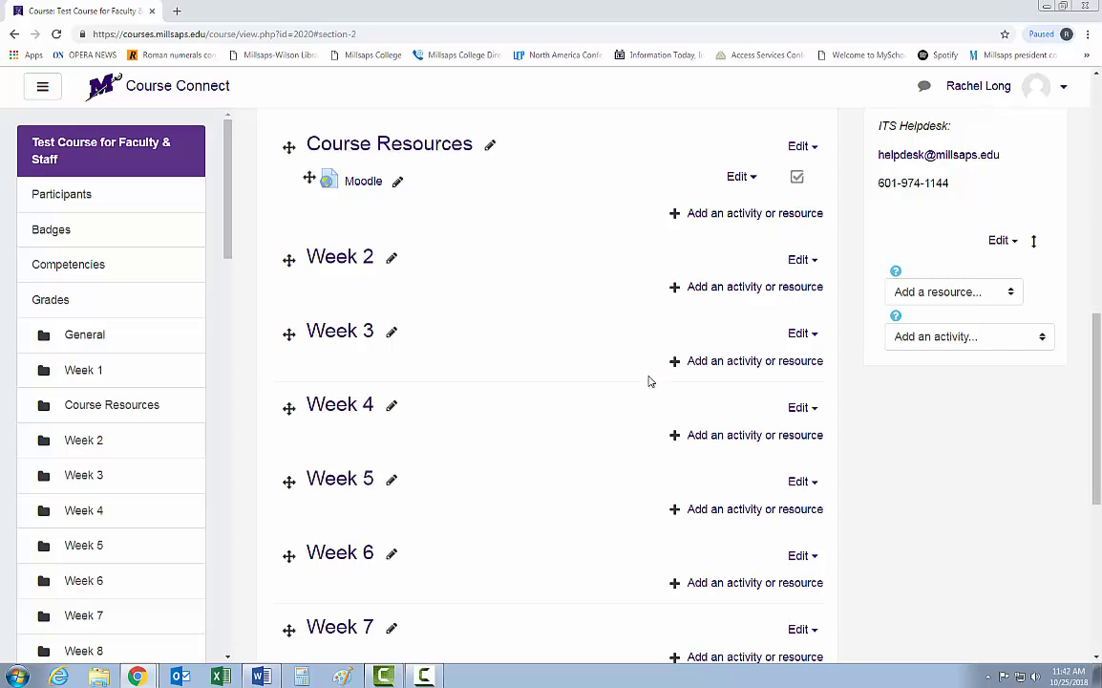
Open the Moodle link in Course Resources to check its pop-up window, and put the window away.
{"action": "scroll", "coordinate": [625, 397], "scroll_direction": "up", "scroll_amount": 2}
{"action": "scroll", "coordinate": [623, 397], "scroll_direction": "up", "scroll_amount": 2}
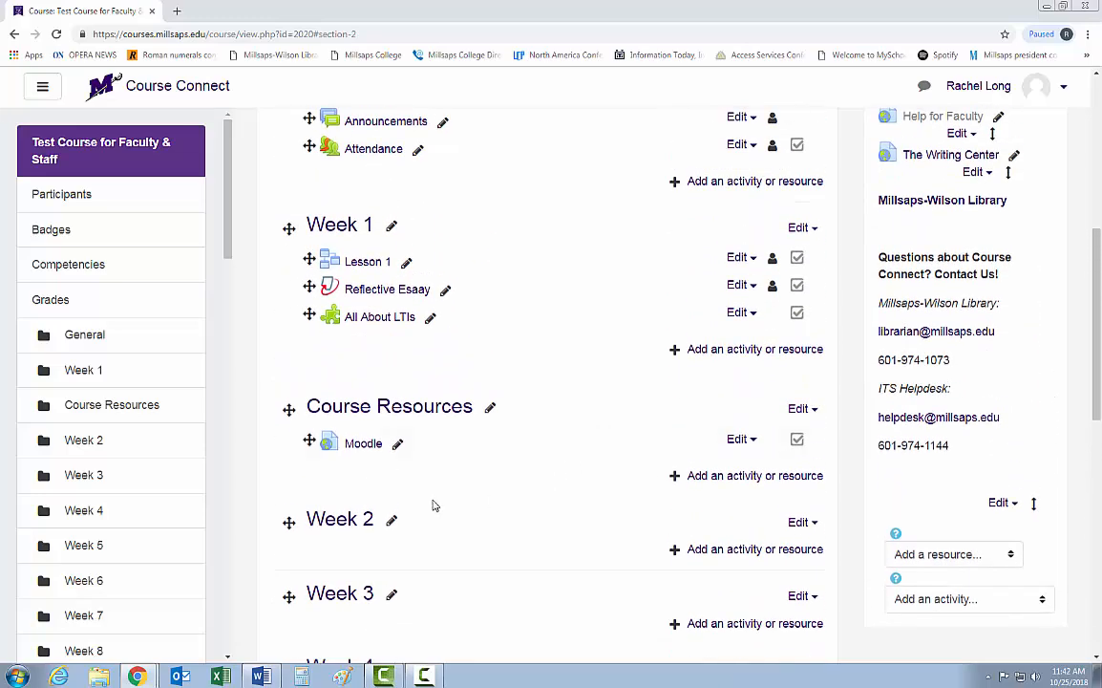
{"action": "left_click", "coordinate": [364, 444]}
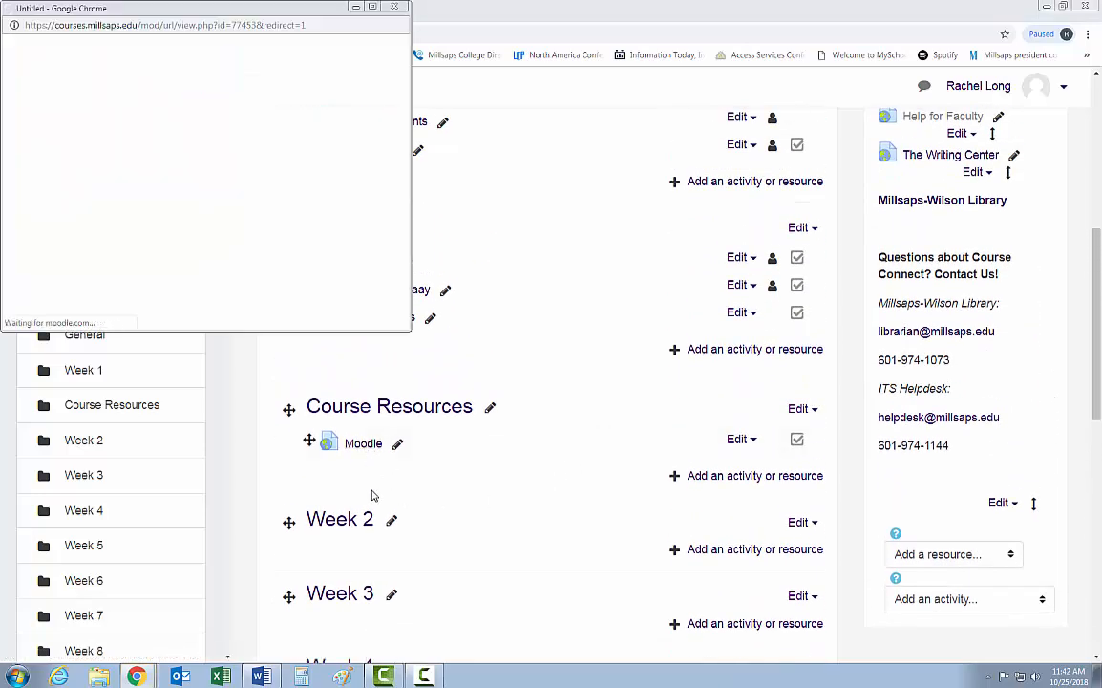
{"action": "scroll", "coordinate": [265, 224], "scroll_direction": "down", "scroll_amount": 6}
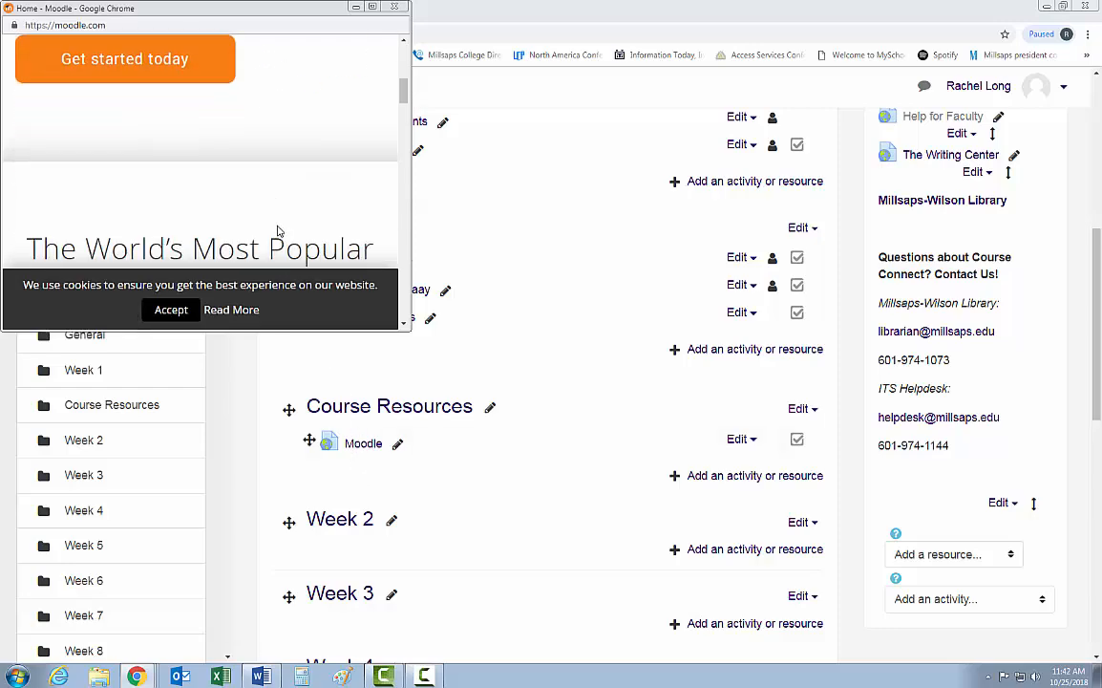
{"action": "scroll", "coordinate": [276, 231], "scroll_direction": "up", "scroll_amount": 6}
{"action": "left_click", "coordinate": [358, 6]}
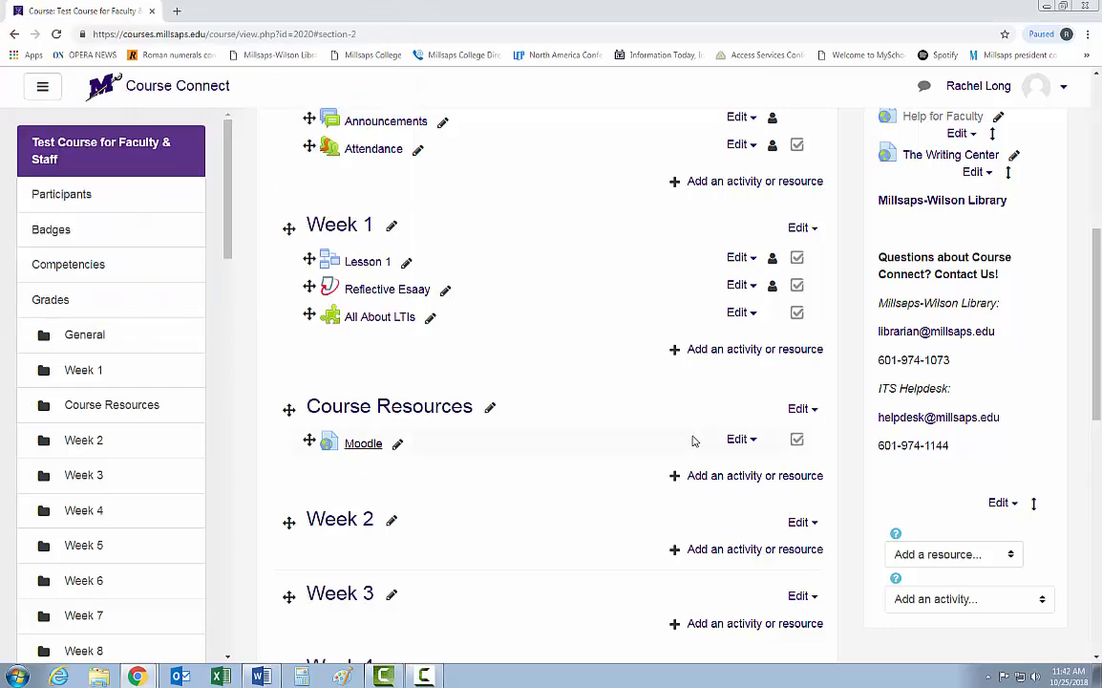
Start adding a Page resource to the Course Resources section.
{"action": "left_click", "coordinate": [744, 475]}
{"action": "scroll", "coordinate": [483, 448], "scroll_direction": "down", "scroll_amount": 10}
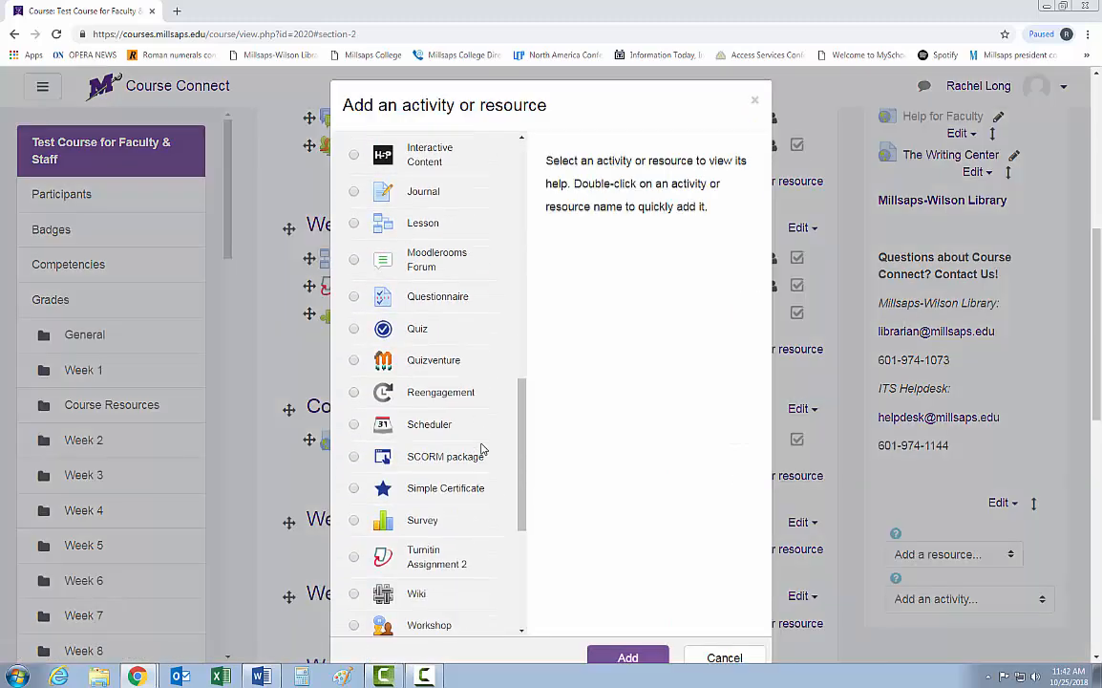
{"action": "scroll", "coordinate": [482, 449], "scroll_direction": "down", "scroll_amount": 2}
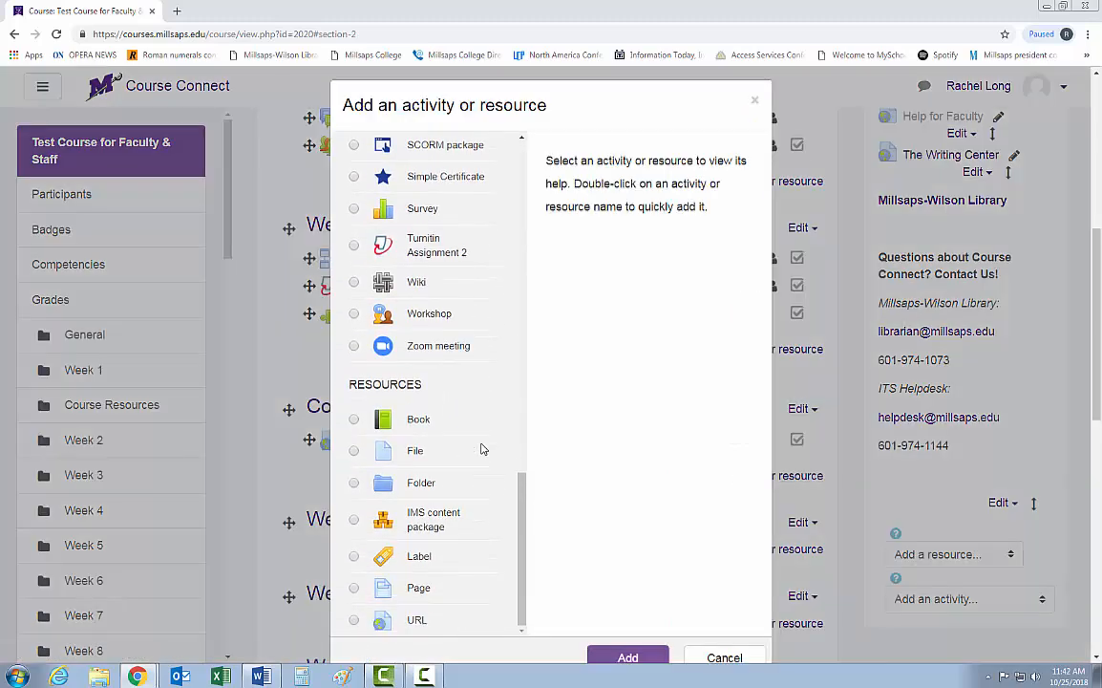
{"action": "left_click", "coordinate": [404, 592]}
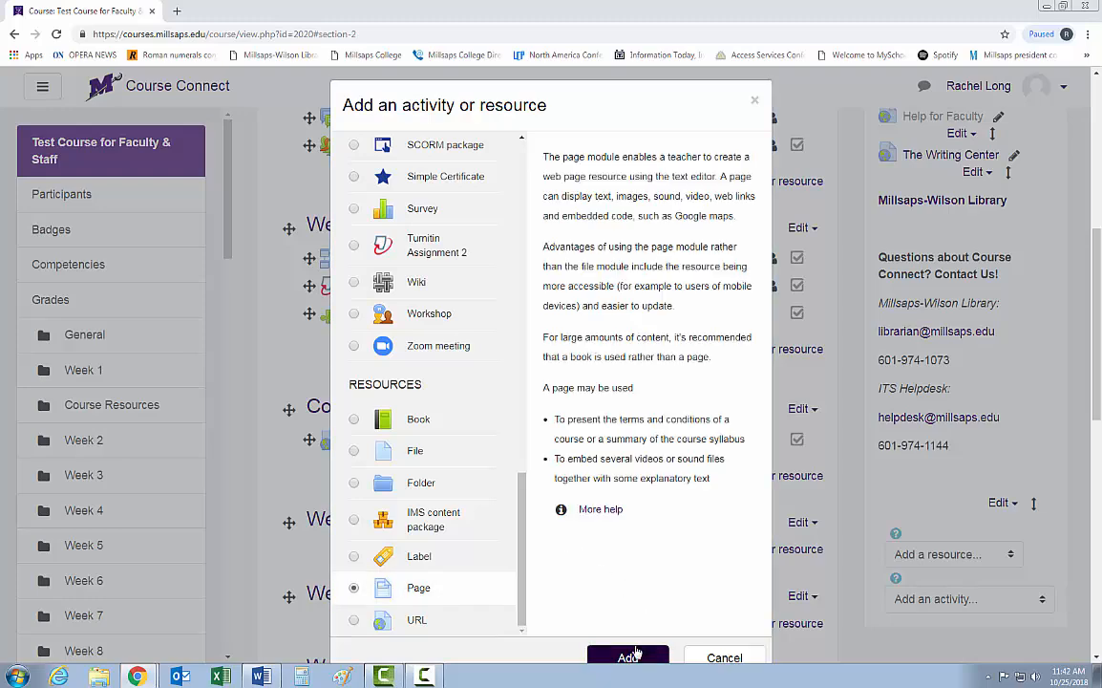
{"action": "left_click", "coordinate": [631, 653]}
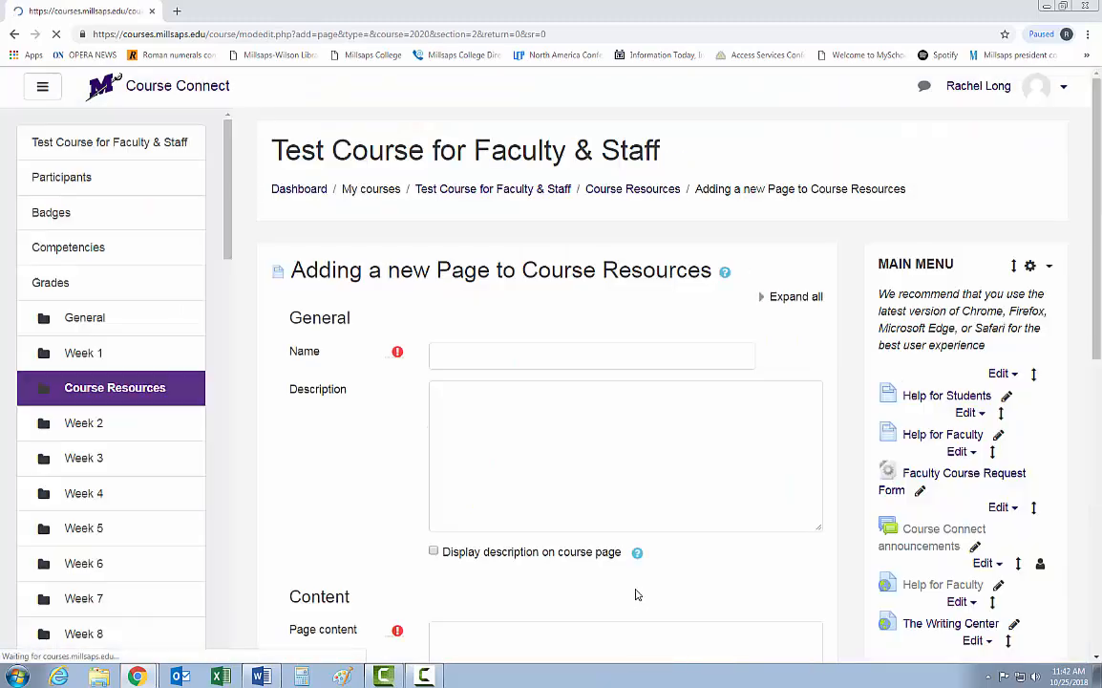
Name the new page resource Cats.
{"action": "left_click", "coordinate": [606, 358]}
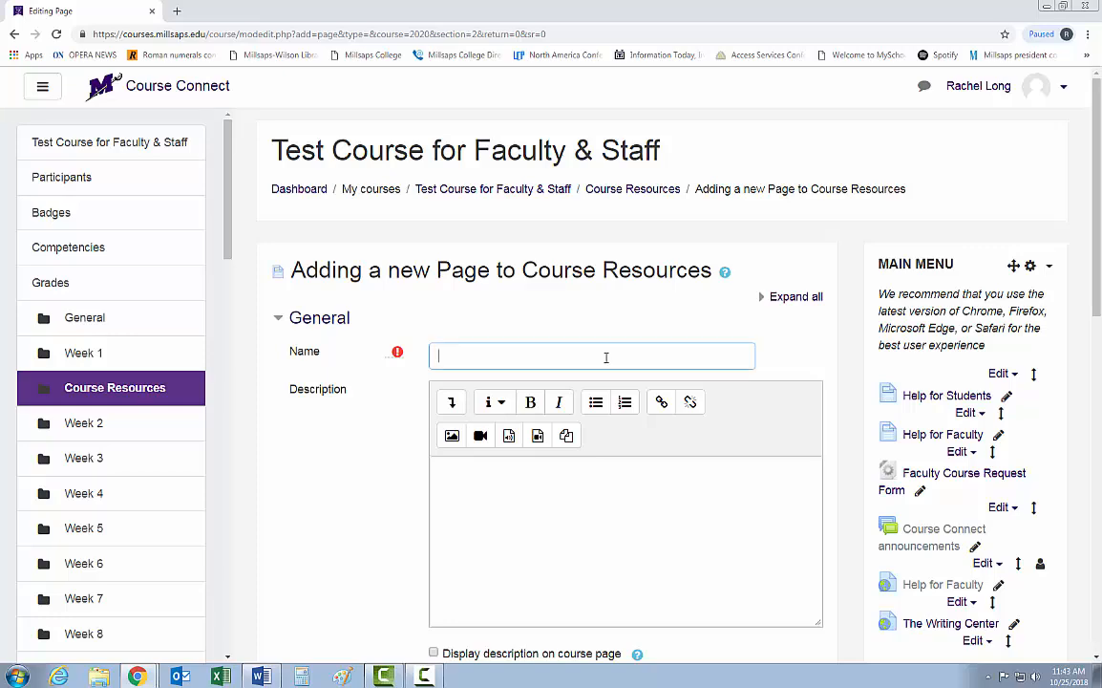
{"action": "type", "text": "Cats"}
{"action": "scroll", "coordinate": [663, 317], "scroll_direction": "down", "scroll_amount": 2}
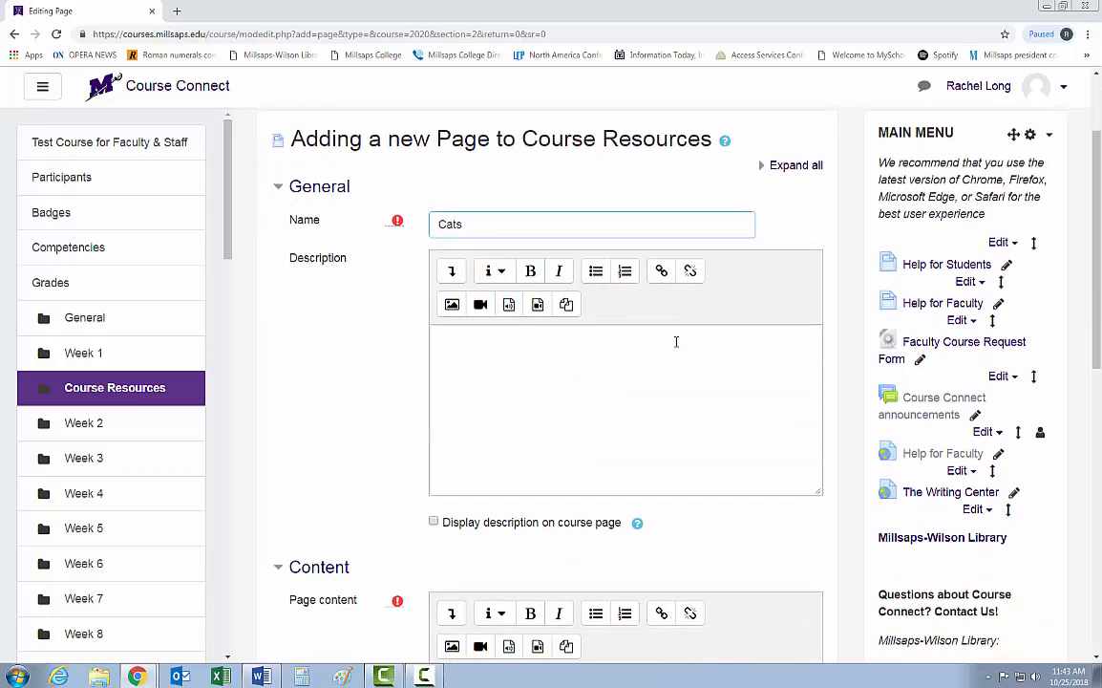
{"action": "left_click", "coordinate": [518, 339]}
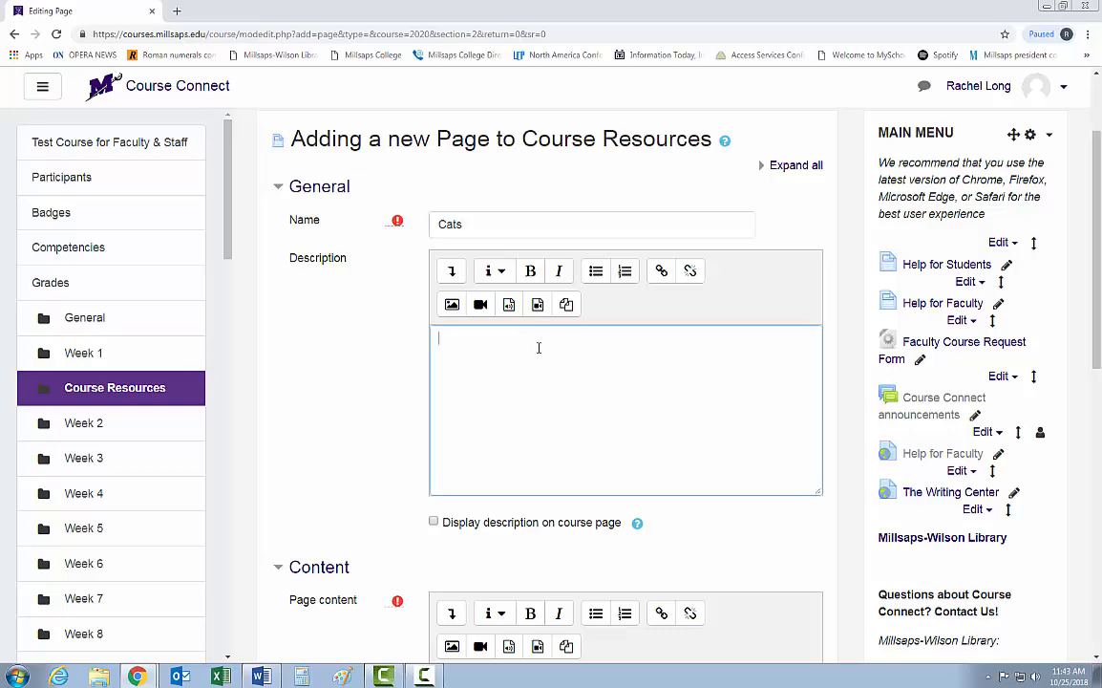
Fill the page content with the cat paragraph beginning "The cat (Felis catus, or Felis silvestris catus" and ending "various cat registries.".
{"action": "scroll", "coordinate": [635, 325], "scroll_direction": "down", "scroll_amount": 6}
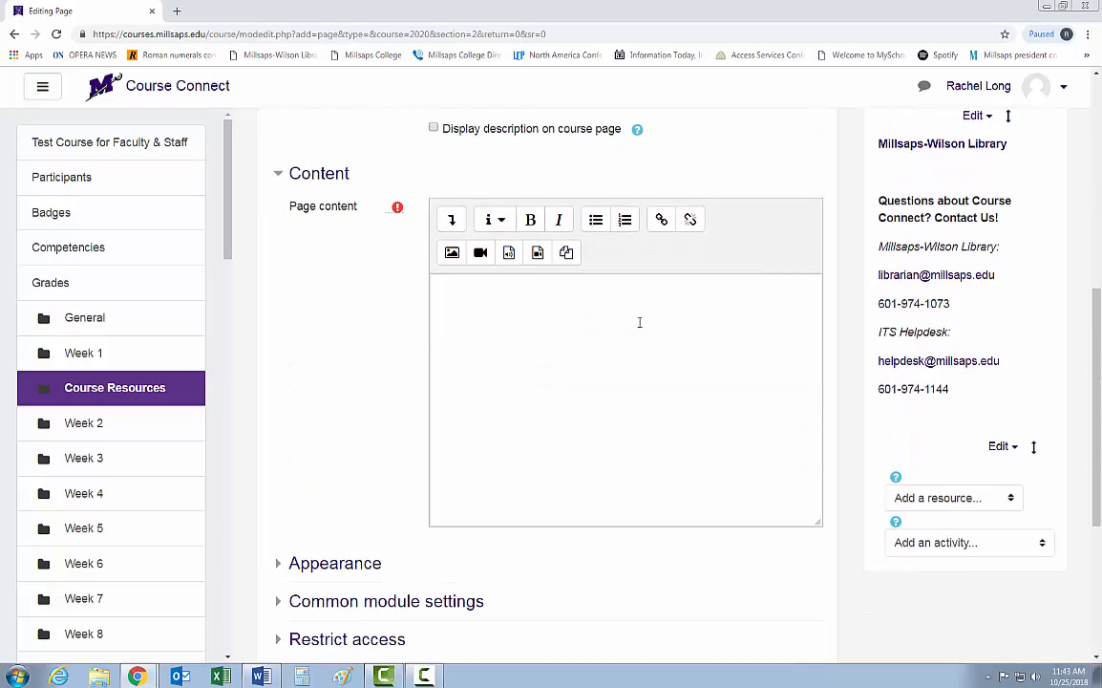
{"action": "left_click", "coordinate": [476, 301]}
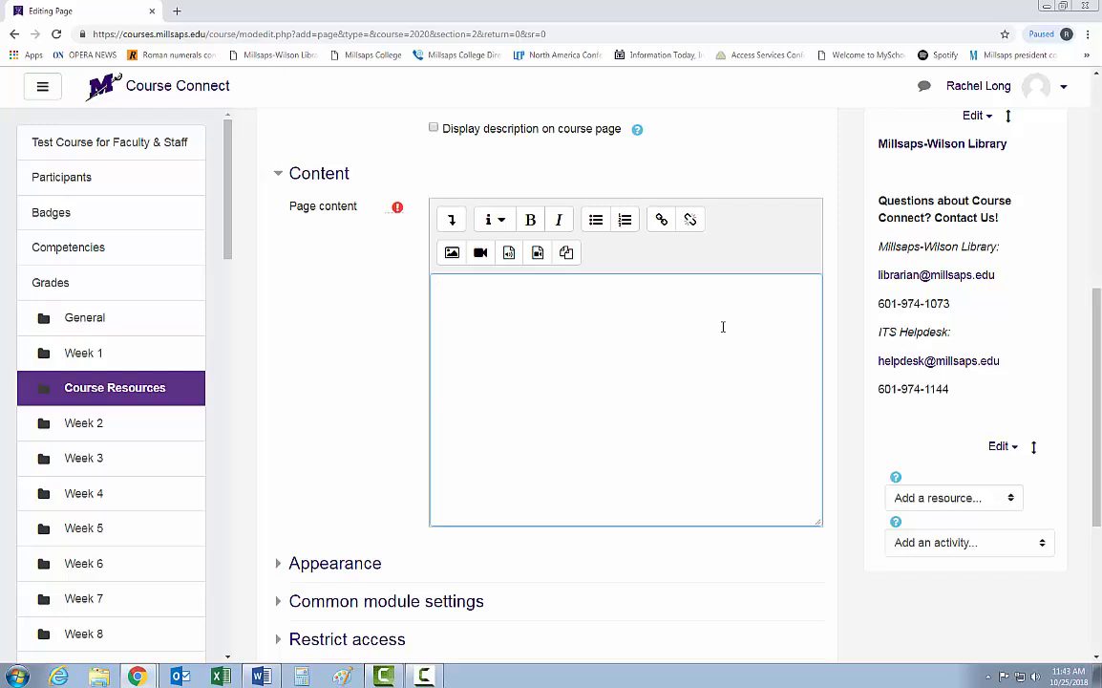
{"action": "key", "text": "alt+Tab"}
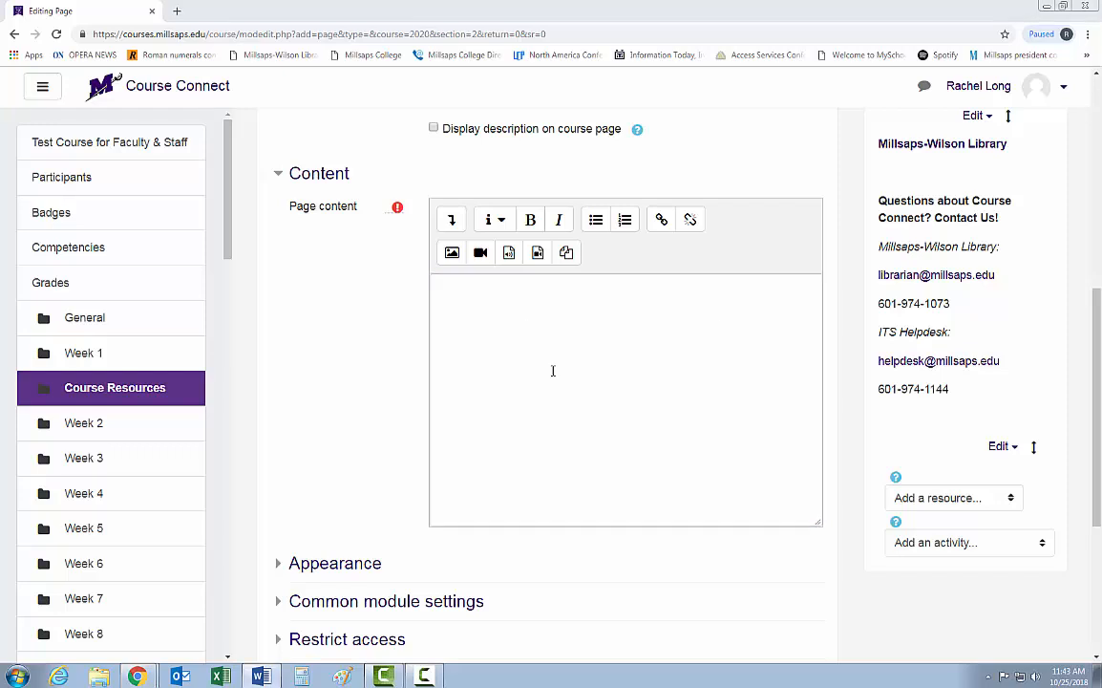
{"action": "left_click", "coordinate": [460, 322]}
{"action": "type", "text": "The cat (Felis catus, or Felis silvestris catus, literally \"woodland cat,\" often referred to as the domestic cat to distinguish from other felids and felines, is a small, typically furry, carnivorous mammal. It is often called house cat when kept as indoor pet or feral/feral domestic cat when wild. It is often valued by humans for companionship and for its ability to hunt vermin. There are more than seventy cat breeds recognized by various cat registries."}
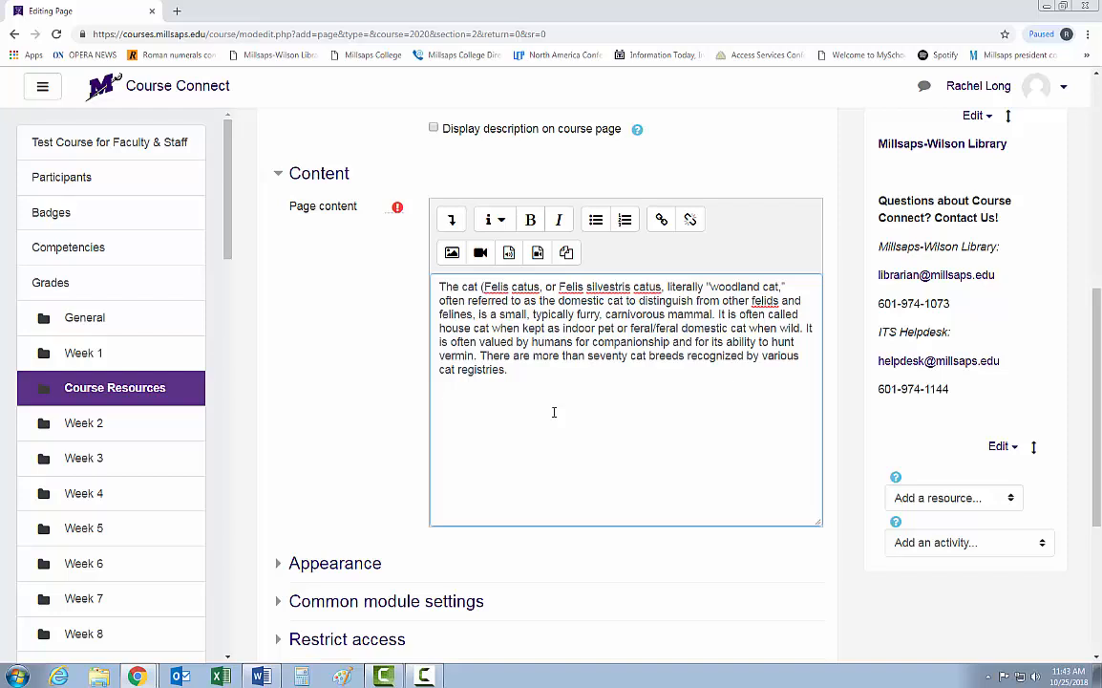
{"action": "key", "text": "Return"}
Show the Cats page's Appearance options, keep them as they are, and save the page, returning to the course.
{"action": "scroll", "coordinate": [547, 357], "scroll_direction": "down", "scroll_amount": 2}
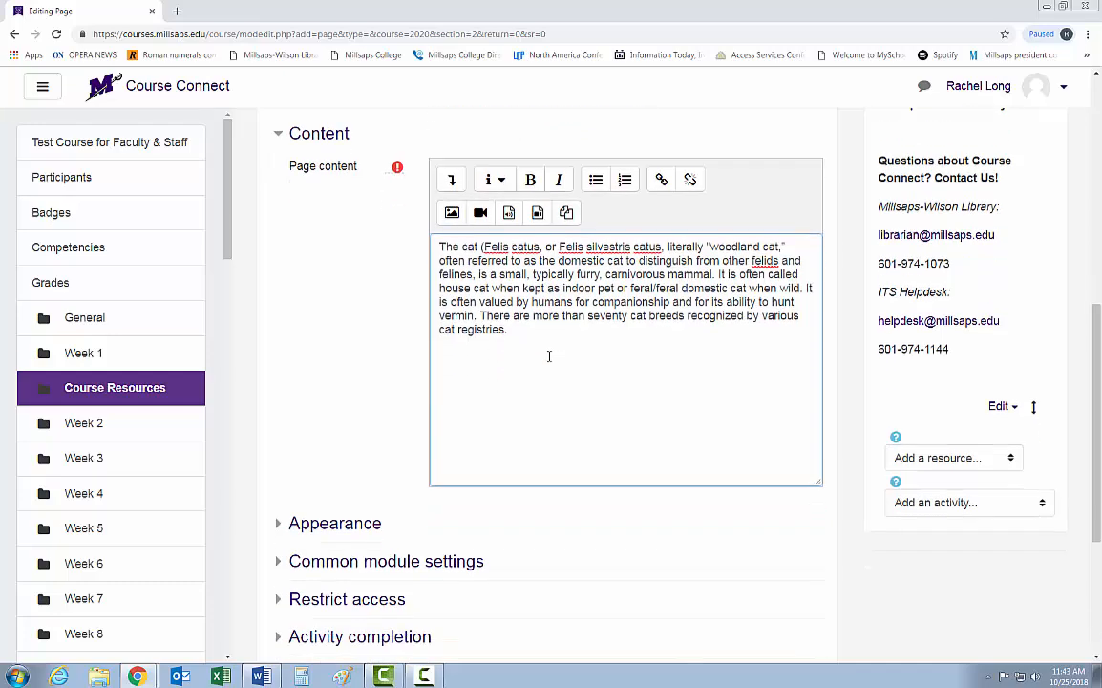
{"action": "left_click", "coordinate": [280, 373]}
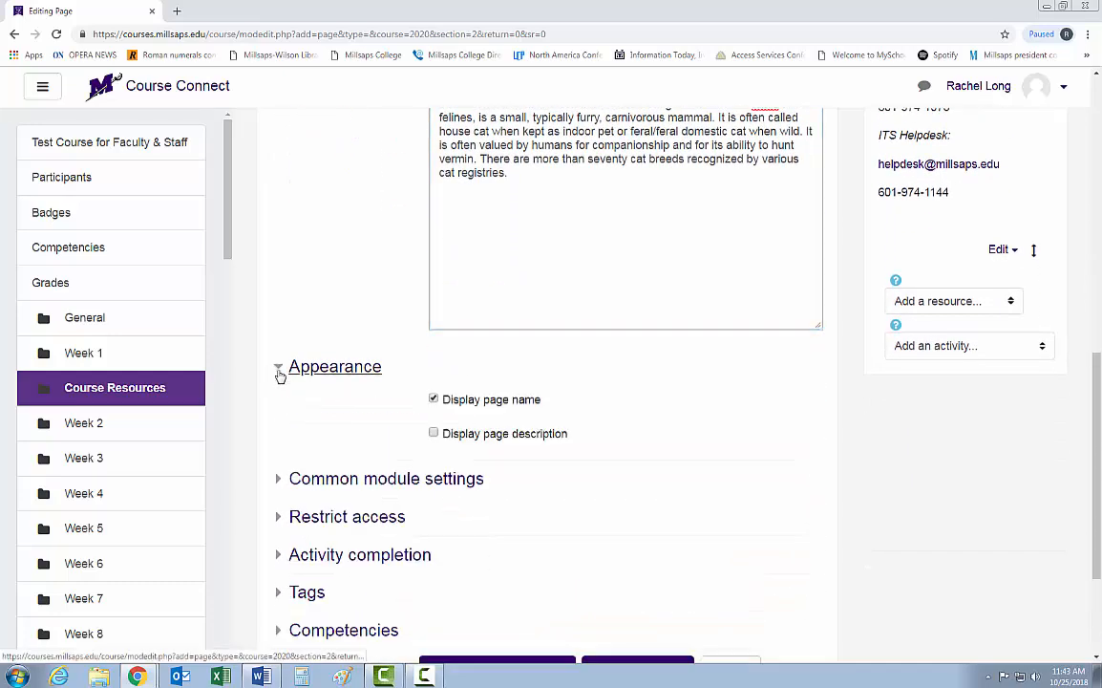
{"action": "scroll", "coordinate": [534, 438], "scroll_direction": "down", "scroll_amount": 1}
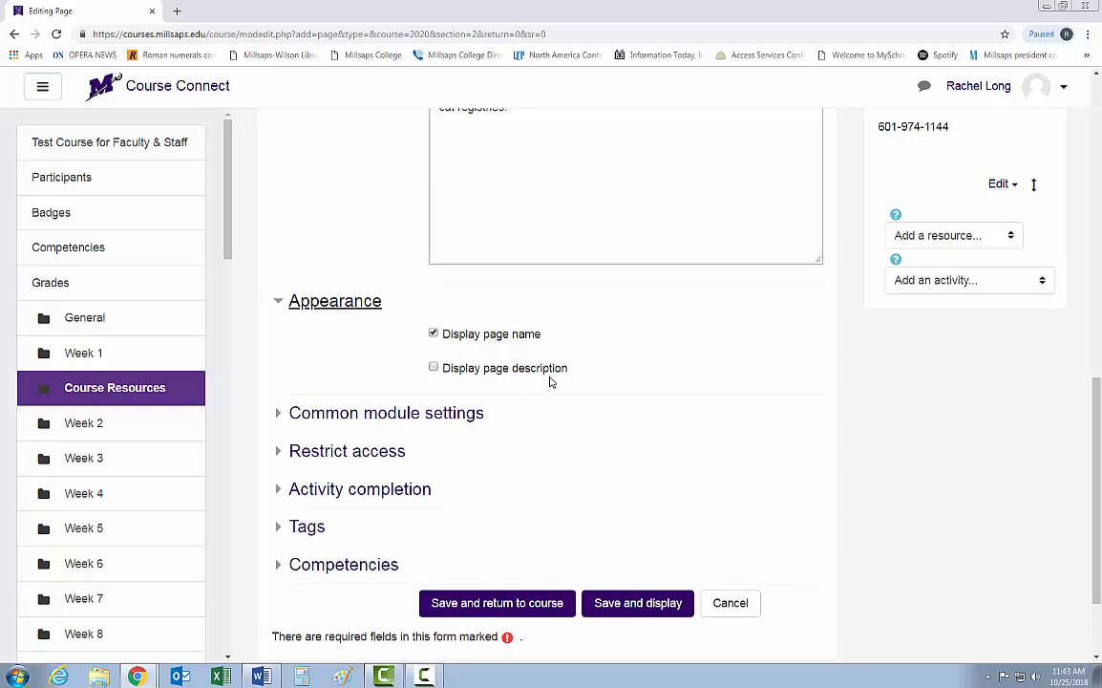
{"action": "left_click", "coordinate": [525, 607]}
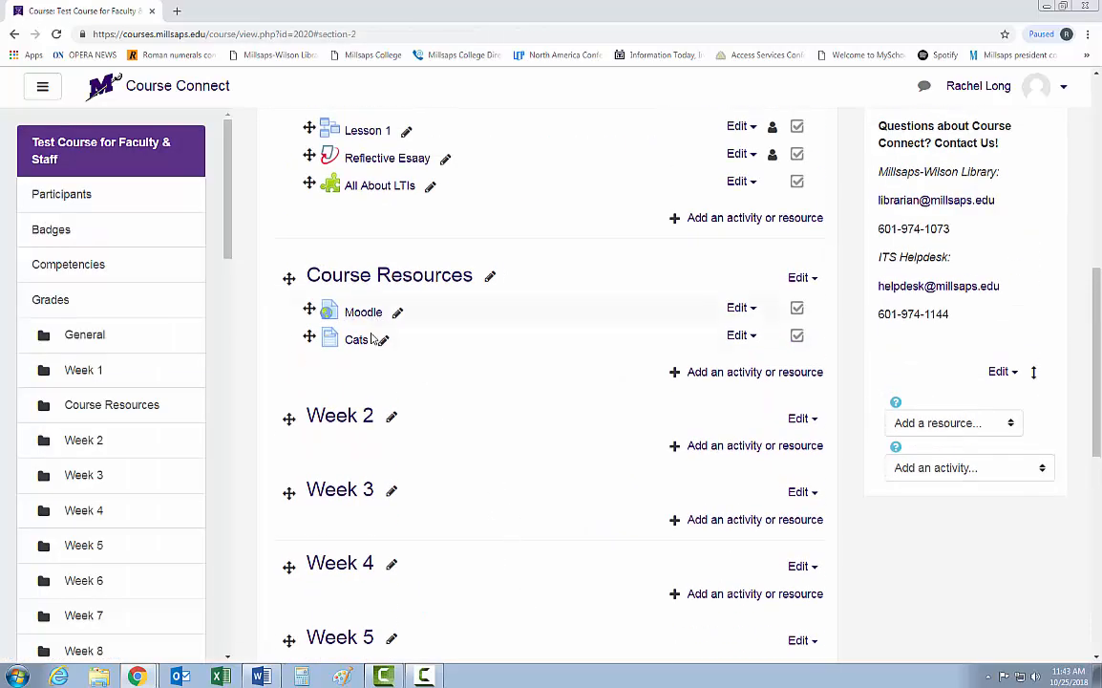
Open the Cats page from Course Resources to check its content, and return to the course page.
{"action": "left_click", "coordinate": [356, 341]}
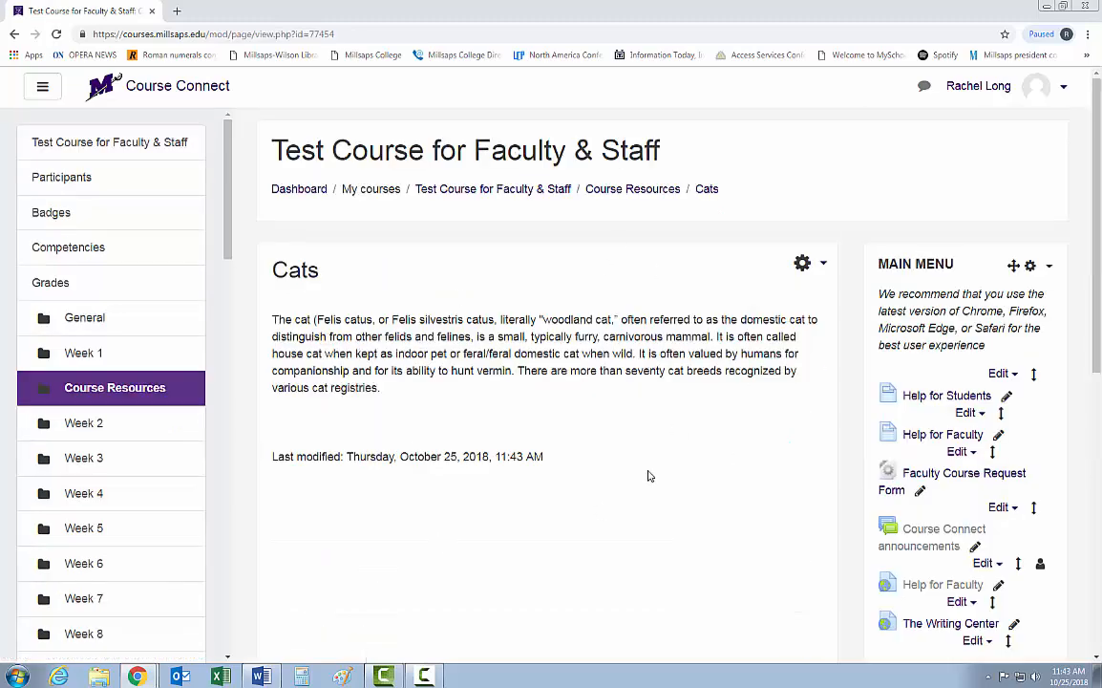
{"action": "left_click", "coordinate": [533, 192]}
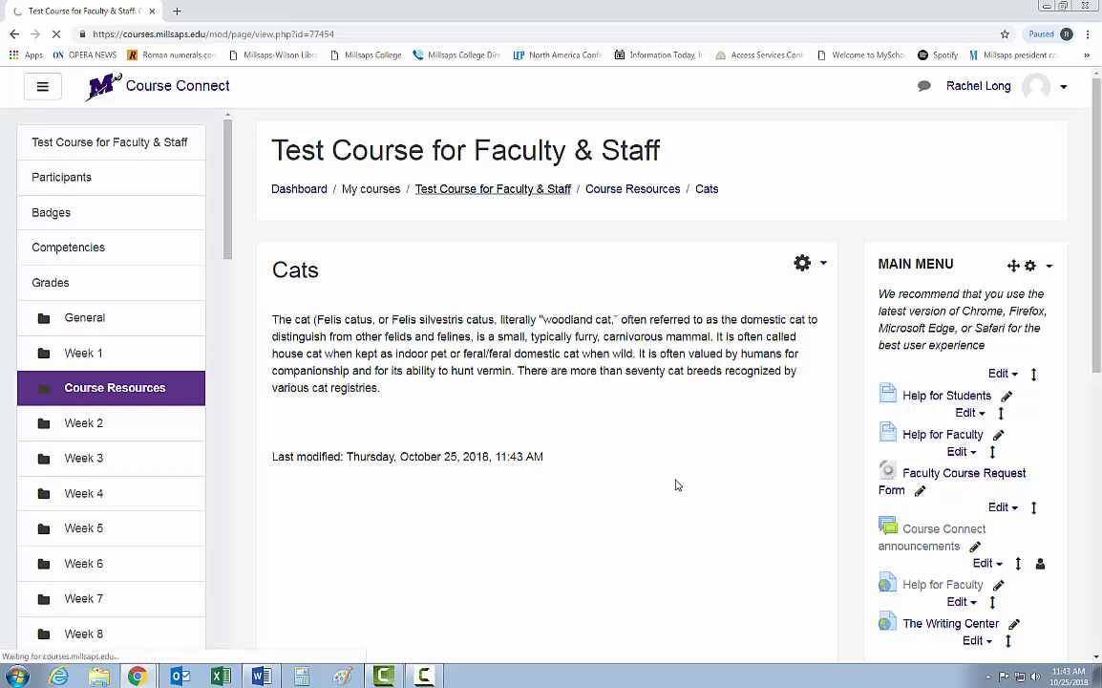
Start adding a Label resource to the Course Resources section.
{"action": "scroll", "coordinate": [678, 485], "scroll_direction": "down", "scroll_amount": 5}
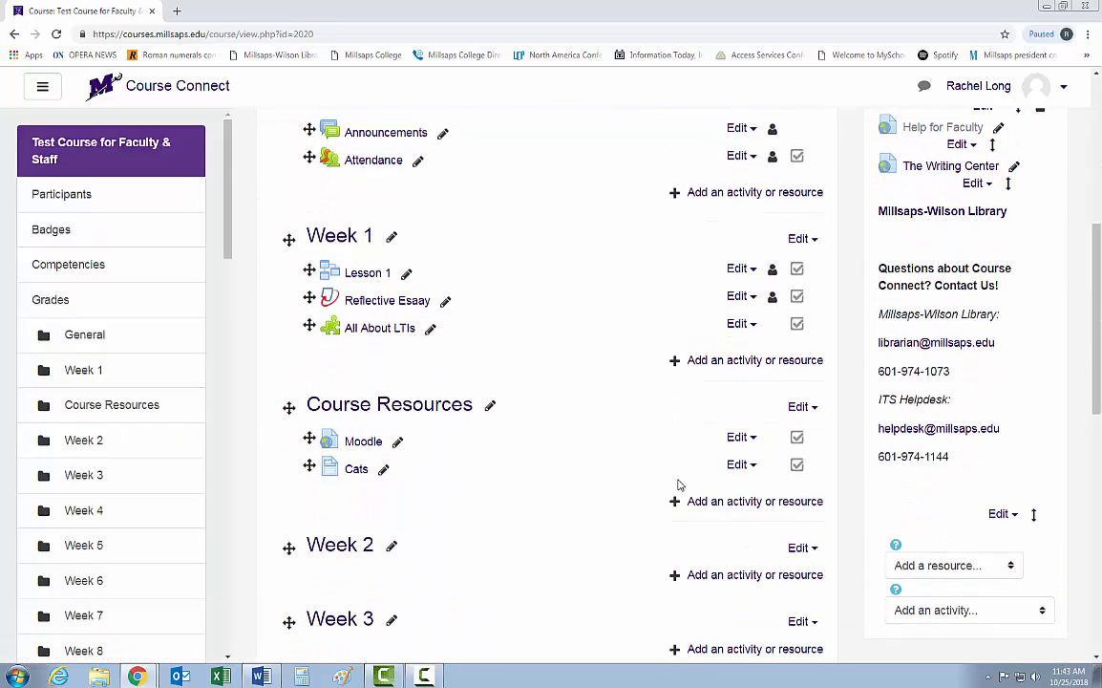
{"action": "left_click", "coordinate": [749, 437]}
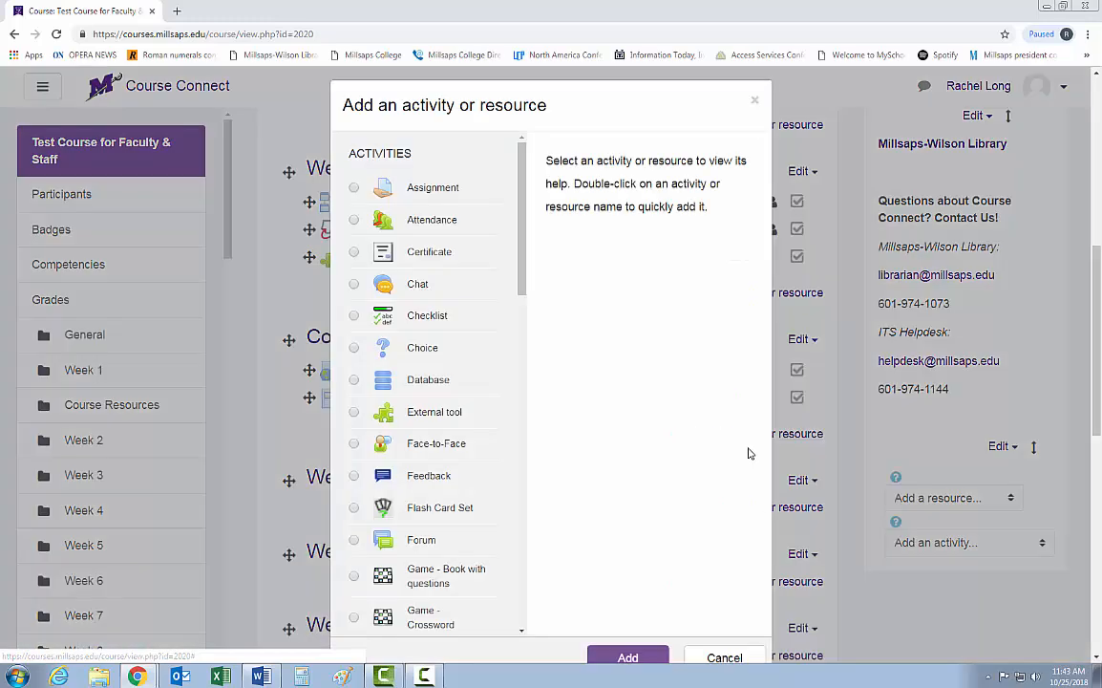
{"action": "scroll", "coordinate": [435, 445], "scroll_direction": "down", "scroll_amount": 5}
{"action": "scroll", "coordinate": [441, 449], "scroll_direction": "down", "scroll_amount": 4}
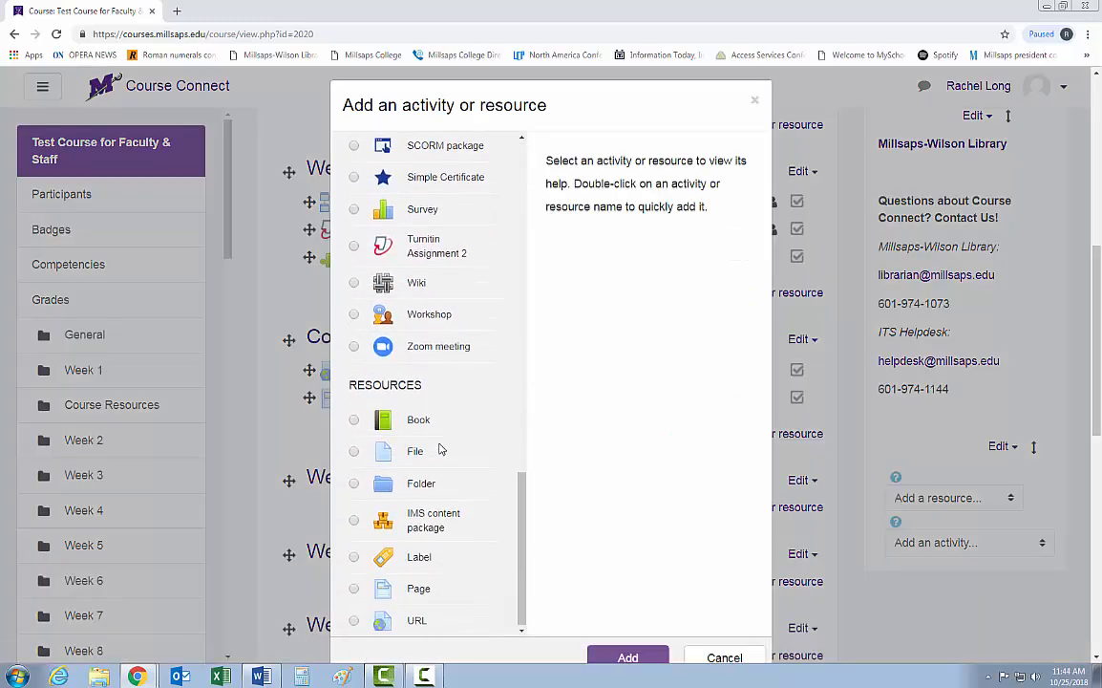
{"action": "left_click", "coordinate": [423, 558]}
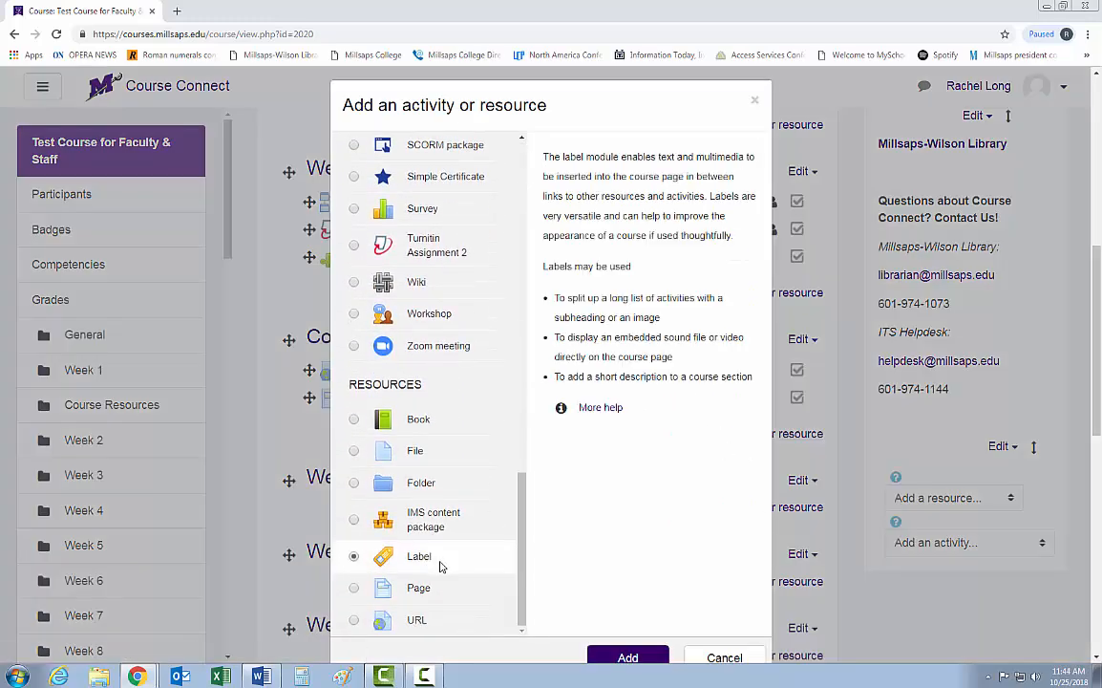
{"action": "left_click", "coordinate": [645, 657]}
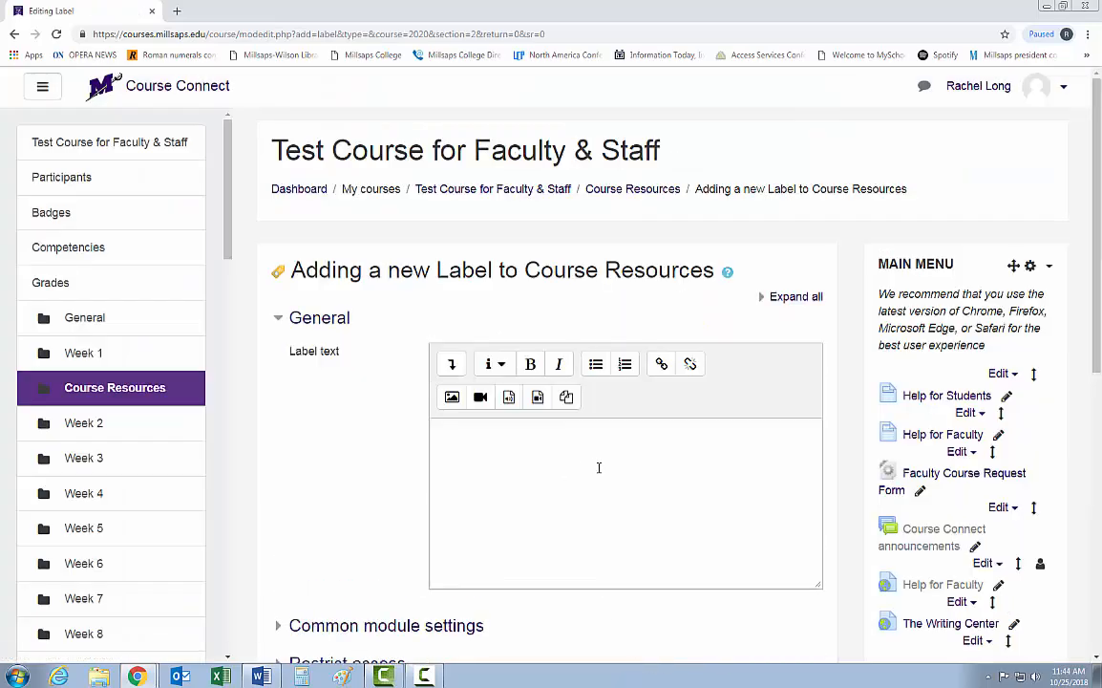
Write the label text beginning "Welcome to your test course!" and ending "browse through them to learn more about the settings used.".
{"action": "left_click", "coordinate": [599, 467]}
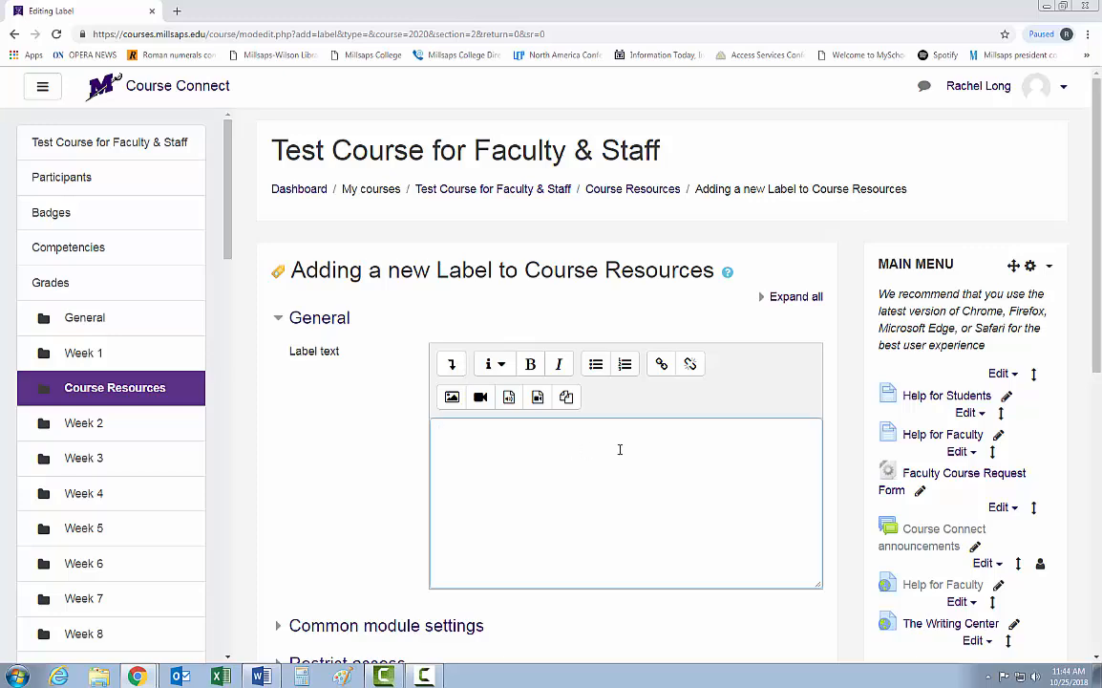
{"action": "type", "text": "Welcome to your test course!  Below you will find examples of all resources found in Course Connect. Feel free to browse through them to learn more about the settings used."}
{"action": "scroll", "coordinate": [523, 442], "scroll_direction": "down", "scroll_amount": 1}
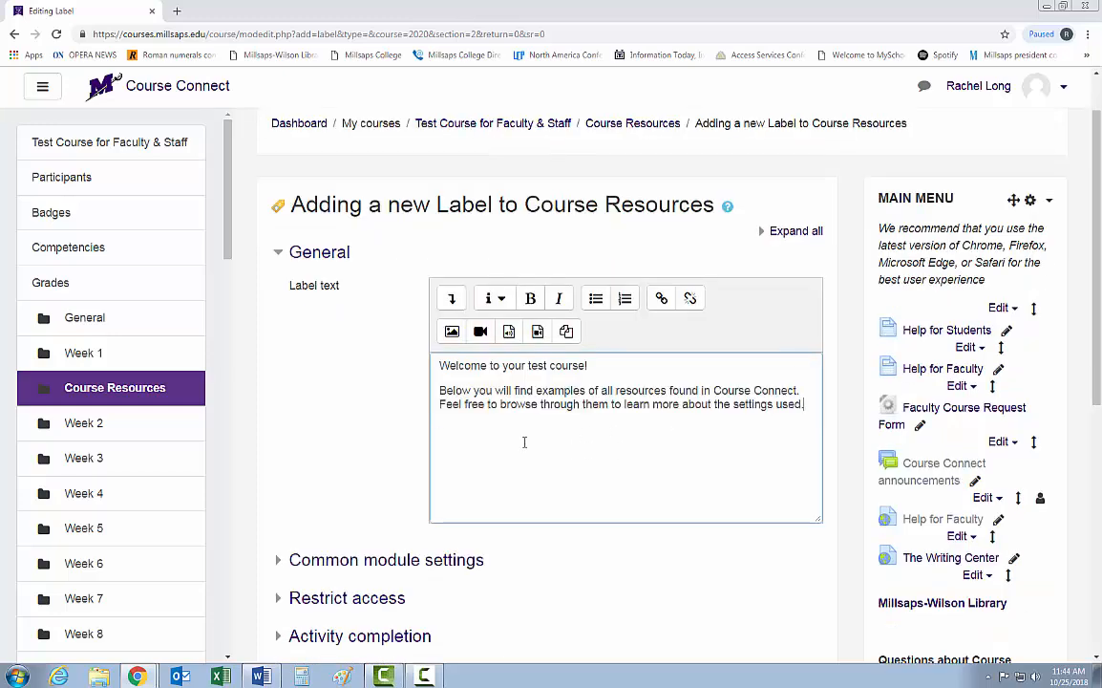
Save the label and move it to the top of the Course Resources section, above the Moodle link.
{"action": "scroll", "coordinate": [518, 437], "scroll_direction": "down", "scroll_amount": 3}
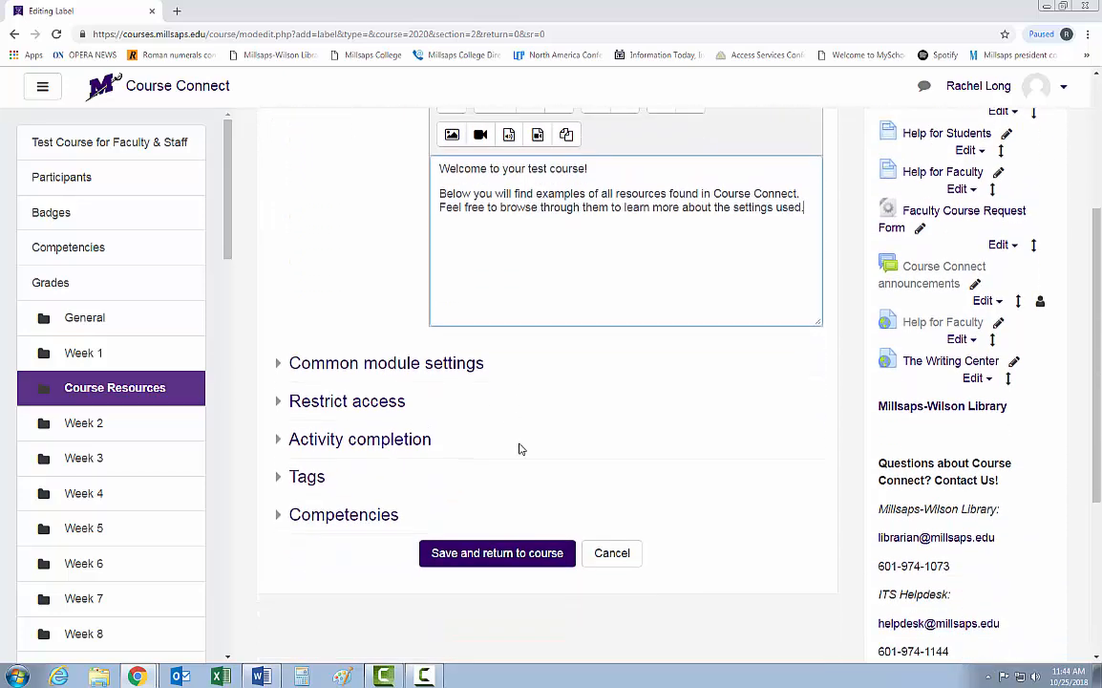
{"action": "left_click", "coordinate": [524, 548]}
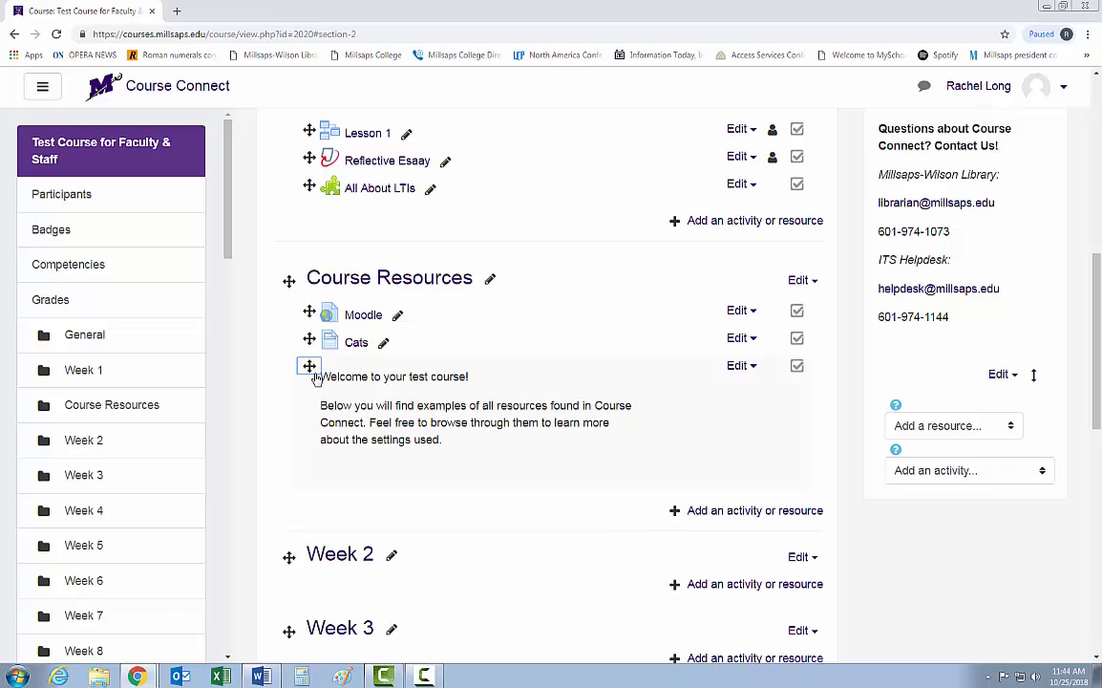
{"action": "left_click_drag", "start_coordinate": [308, 364], "coordinate": [303, 305]}
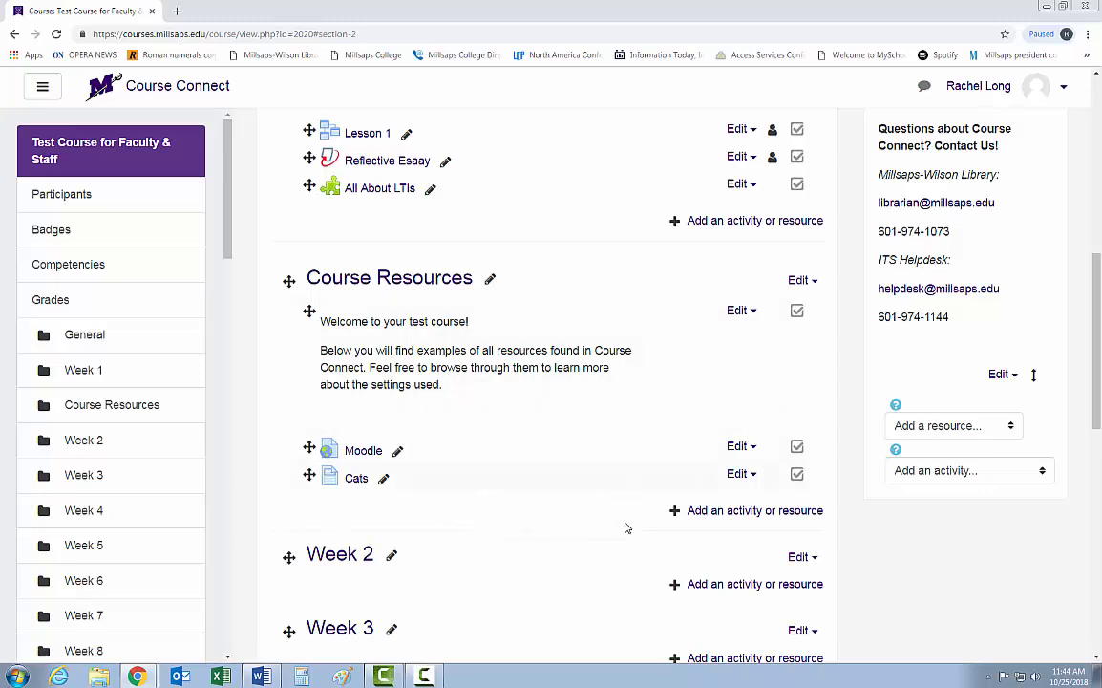
Start adding an IMS content package resource to the Course Resources section.
{"action": "left_click", "coordinate": [692, 516]}
{"action": "scroll", "coordinate": [475, 516], "scroll_direction": "down", "scroll_amount": 6}
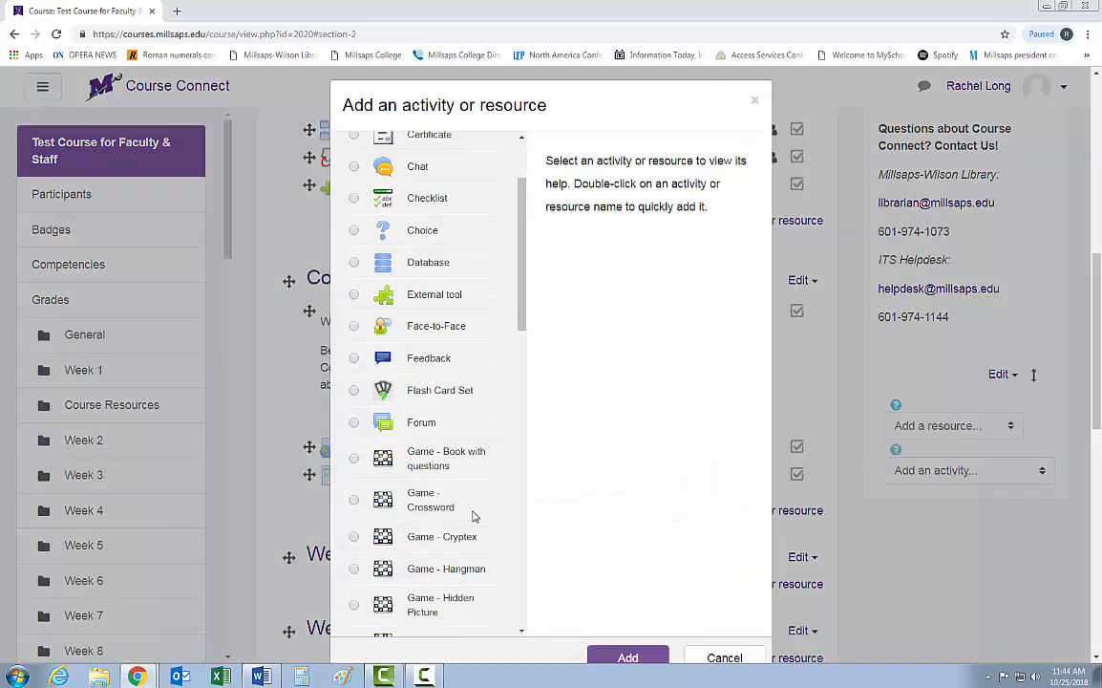
{"action": "scroll", "coordinate": [472, 521], "scroll_direction": "down", "scroll_amount": 5}
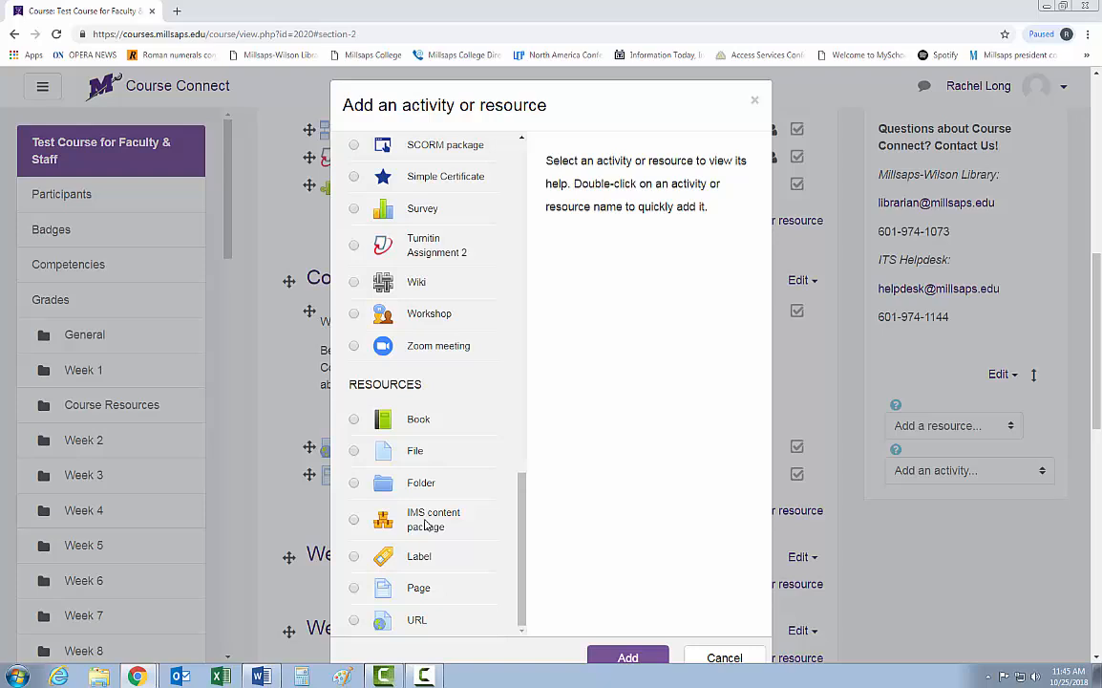
{"action": "left_click_drag", "start_coordinate": [427, 525], "coordinate": [420, 519]}
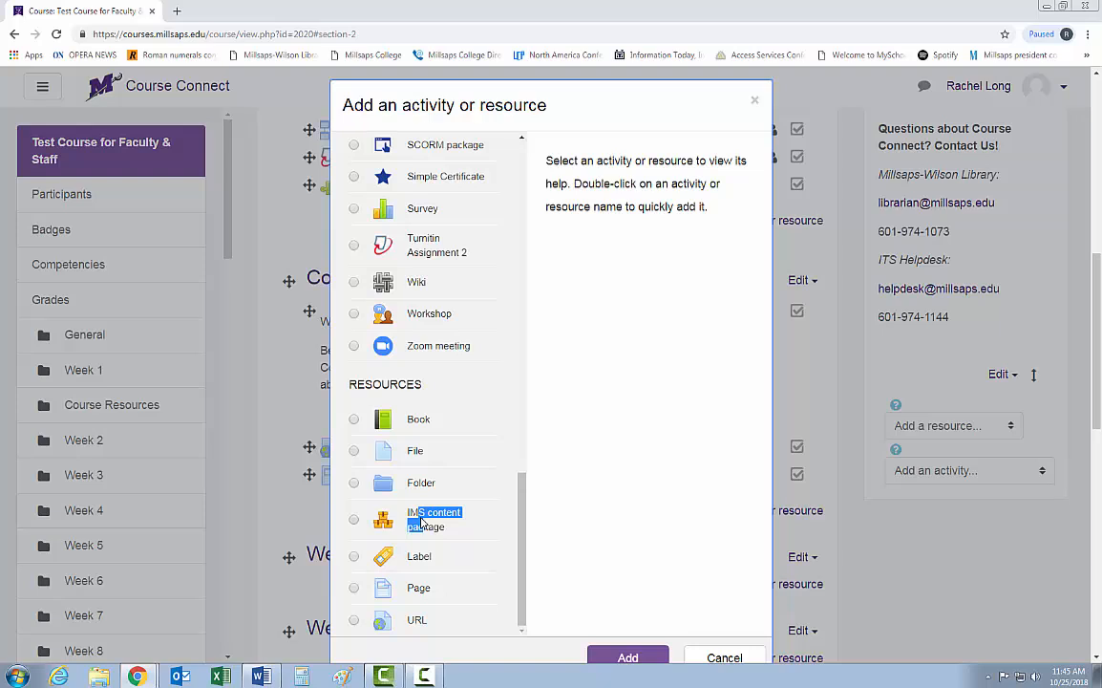
{"action": "left_click", "coordinate": [421, 522]}
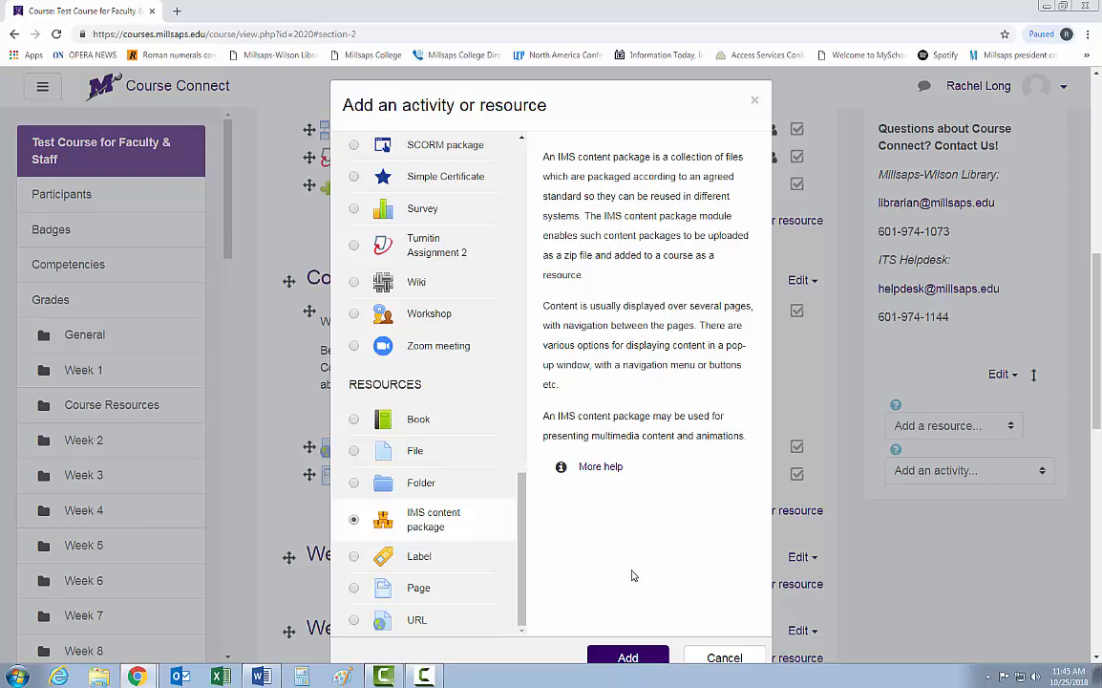
{"action": "scroll", "coordinate": [632, 581], "scroll_direction": "down", "scroll_amount": 1}
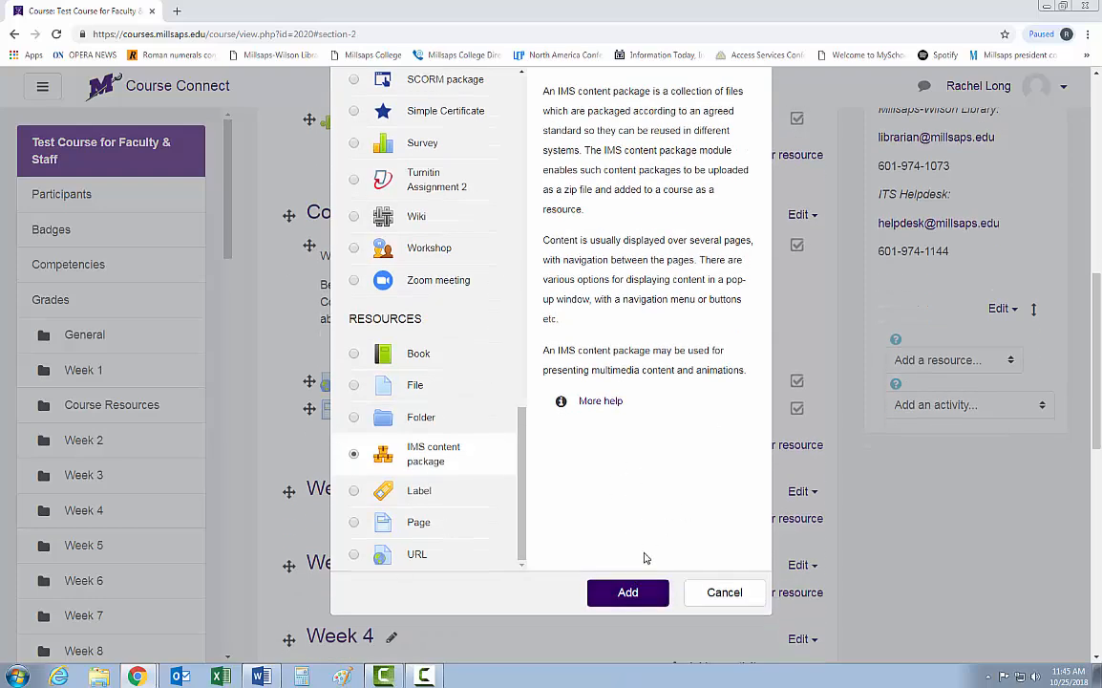
{"action": "left_click", "coordinate": [642, 593]}
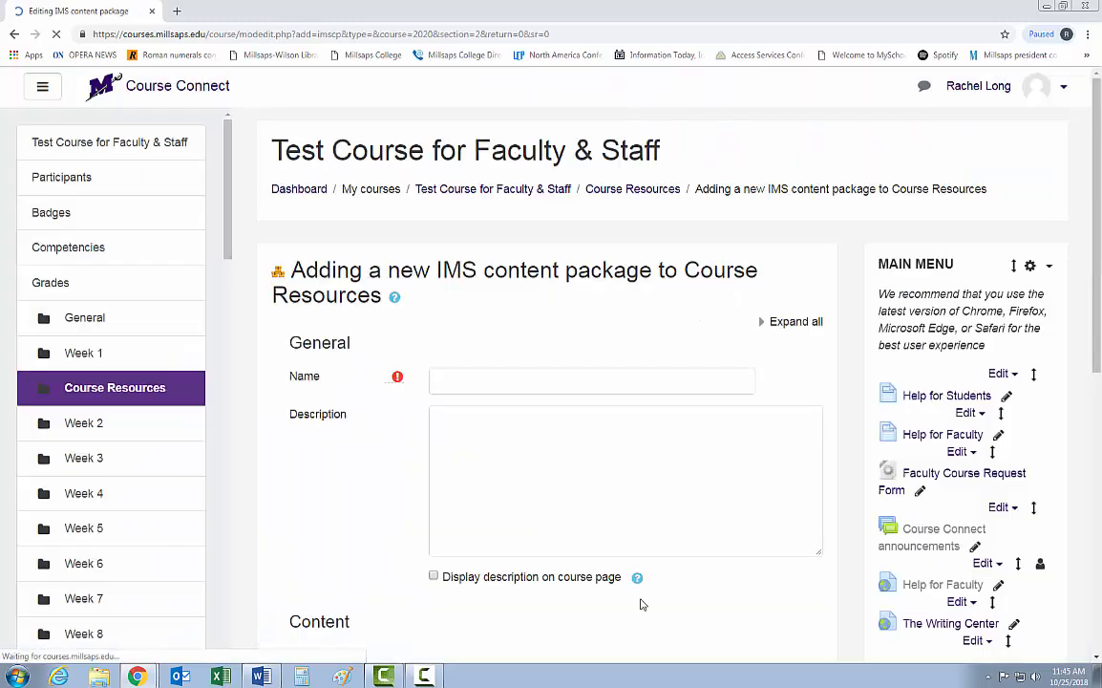
Name the new resource IMS Content Package and leave its description empty.
{"action": "scroll", "coordinate": [695, 508], "scroll_direction": "down", "scroll_amount": 1}
{"action": "left_click", "coordinate": [510, 249]}
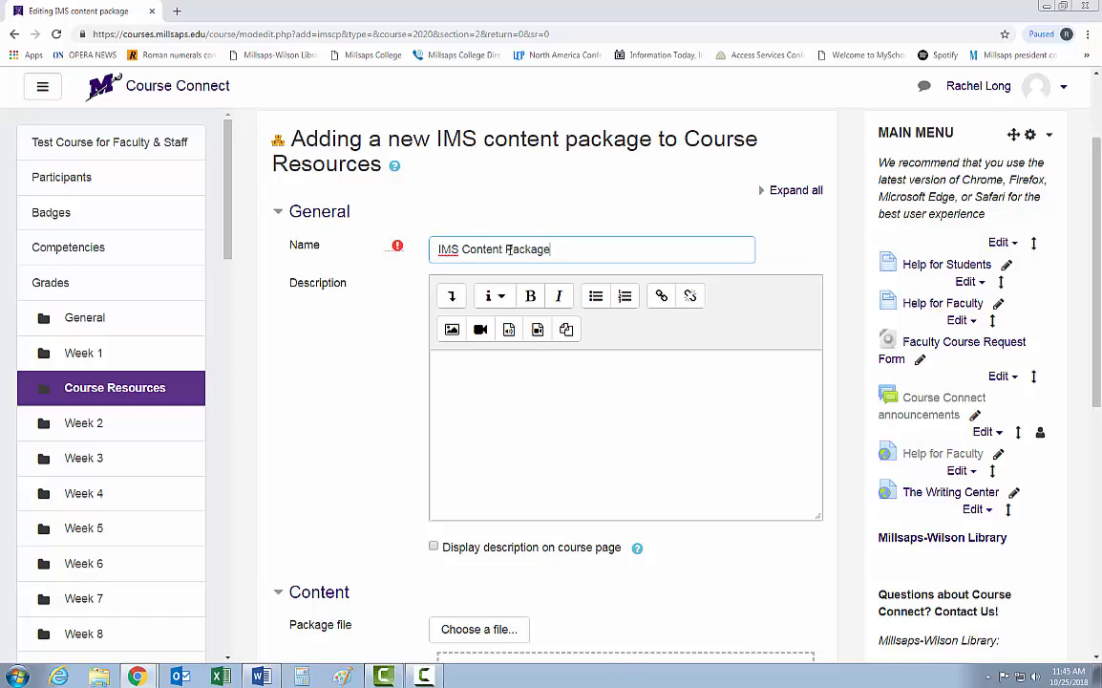
{"action": "scroll", "coordinate": [509, 250], "scroll_direction": "down", "scroll_amount": 2}
{"action": "left_click", "coordinate": [474, 258]}
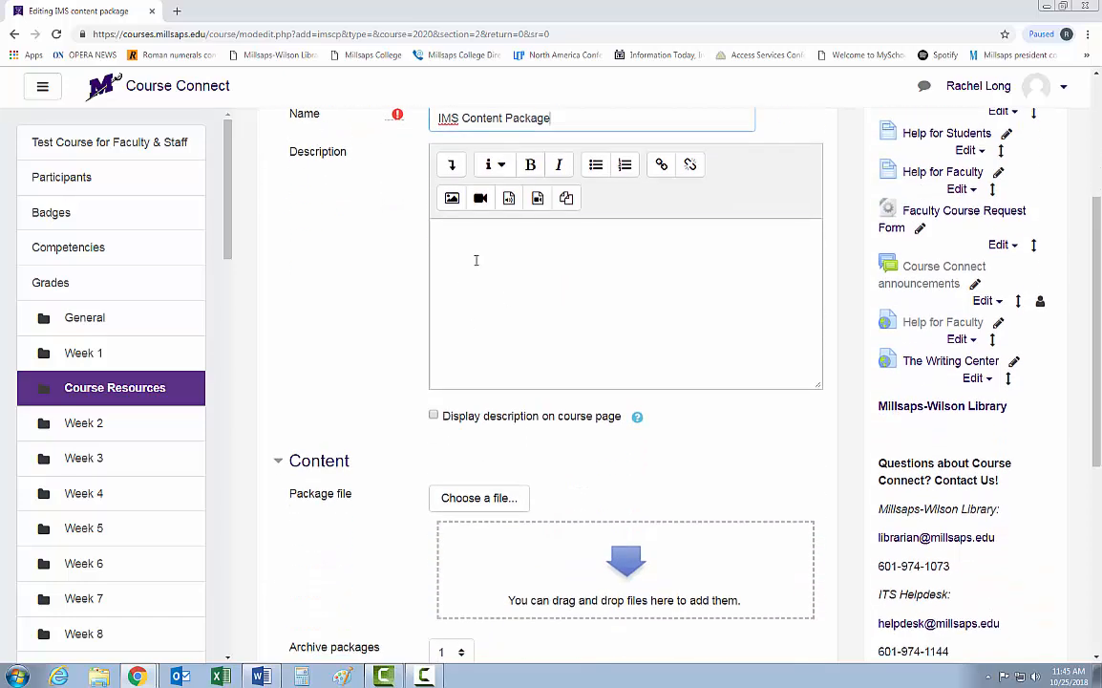
Upload testpkg.zip from the Course Connect folder as the package file and save the resource, returning to the course.
{"action": "scroll", "coordinate": [535, 296], "scroll_direction": "down", "scroll_amount": 2}
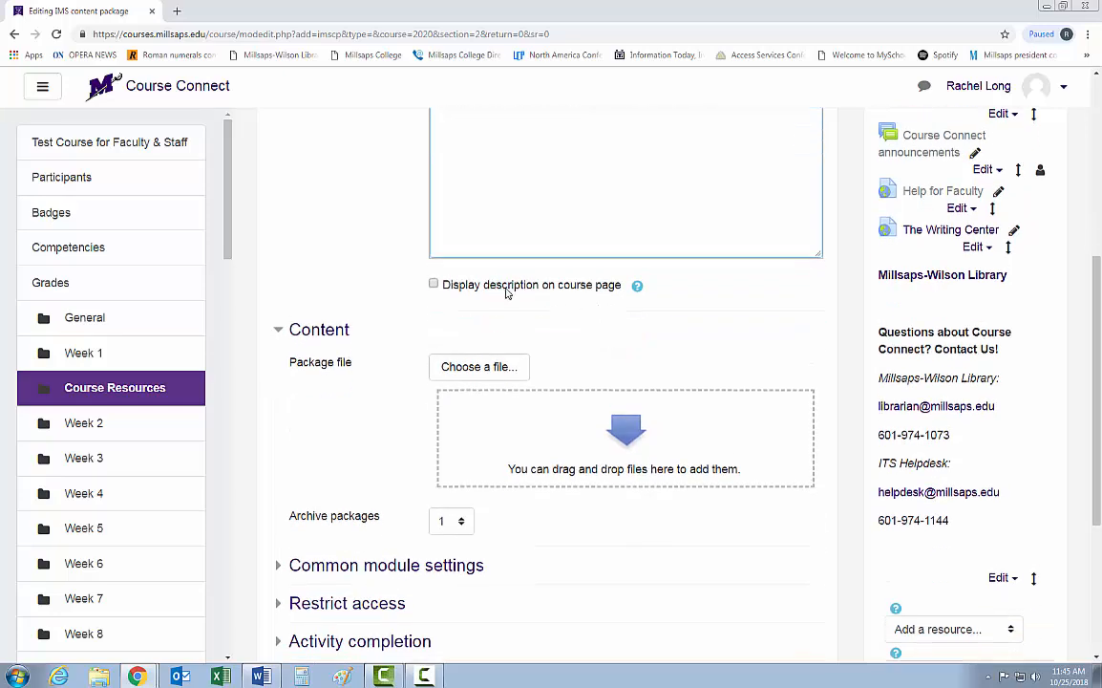
{"action": "scroll", "coordinate": [506, 293], "scroll_direction": "down", "scroll_amount": 1}
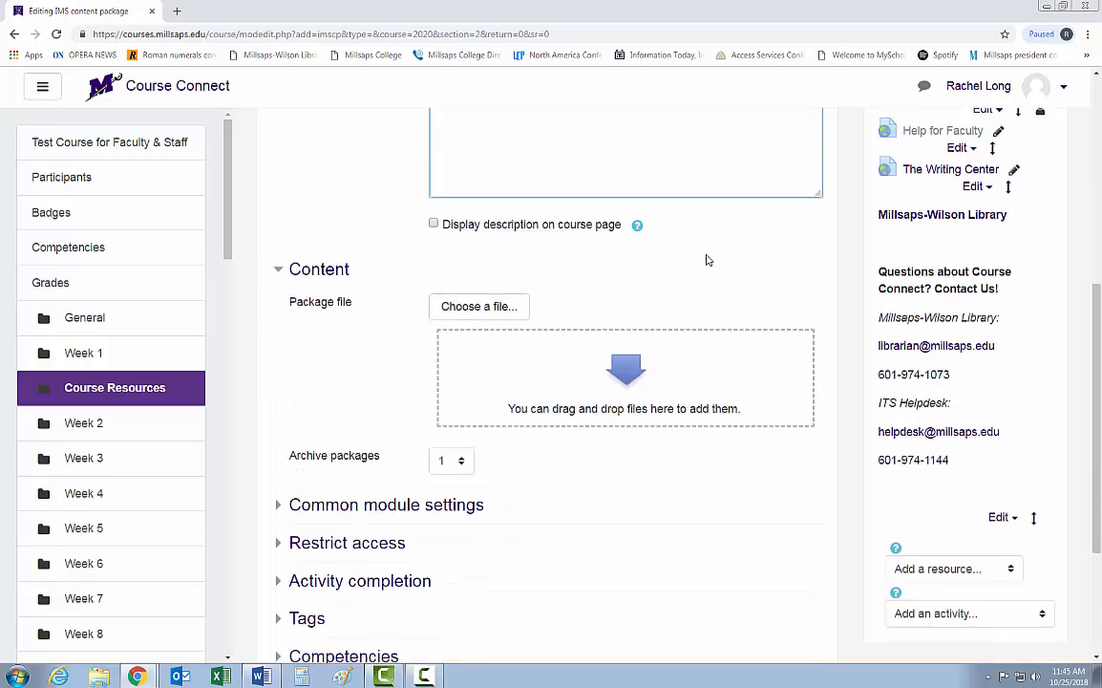
{"action": "left_click", "coordinate": [485, 302]}
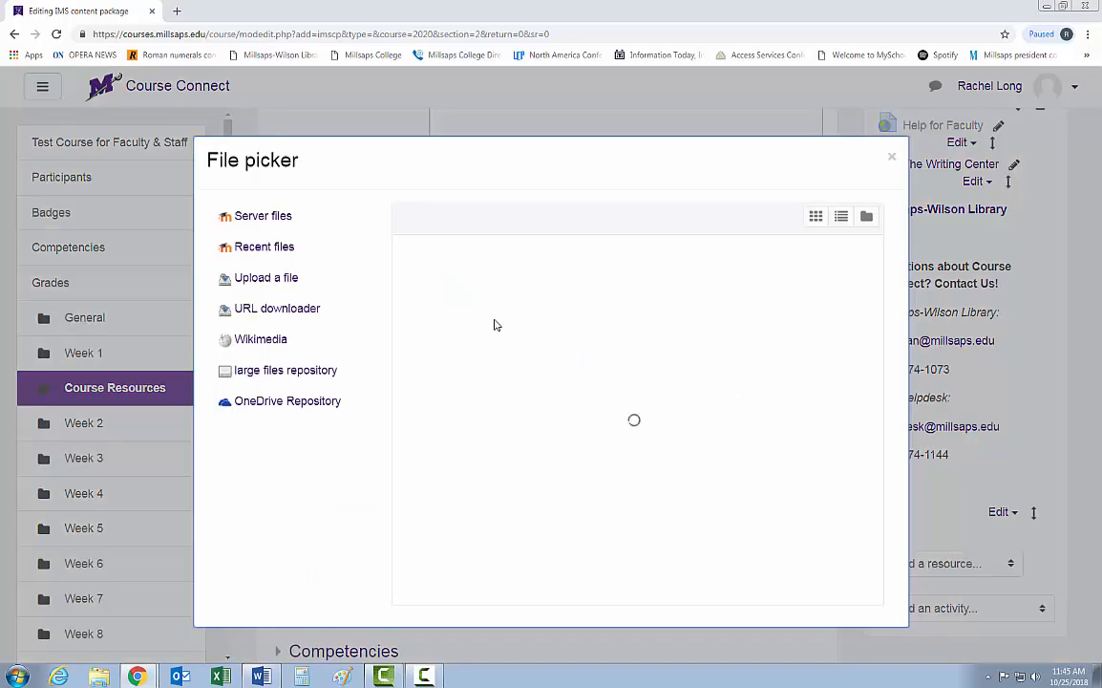
{"action": "left_click", "coordinate": [468, 319]}
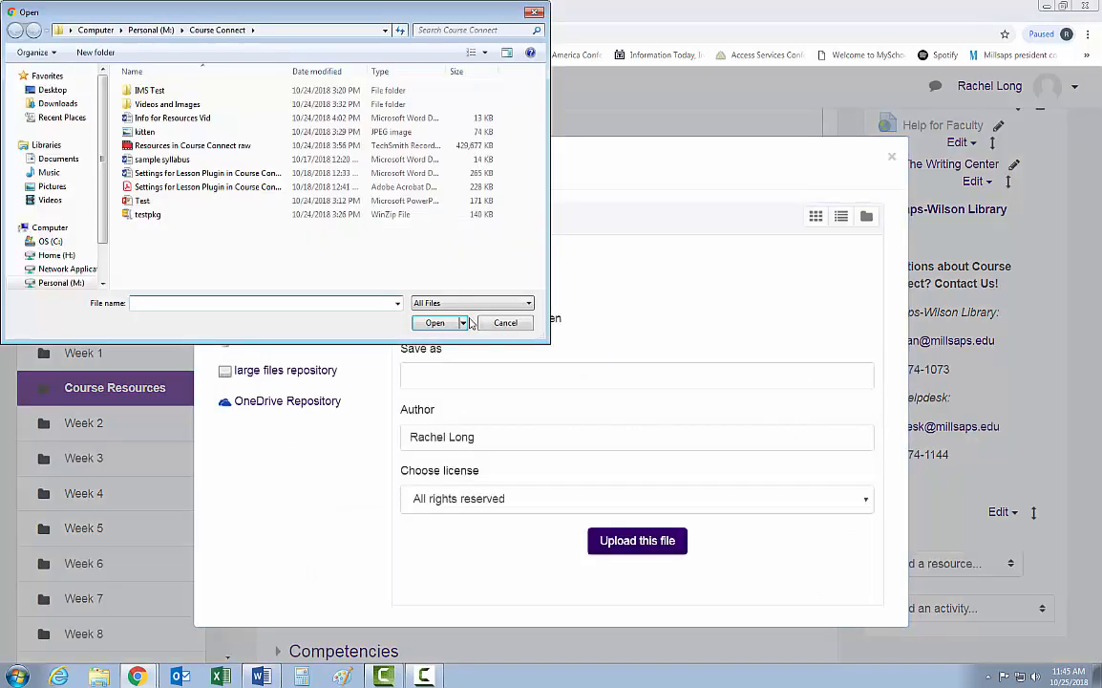
{"action": "double_click", "coordinate": [163, 216]}
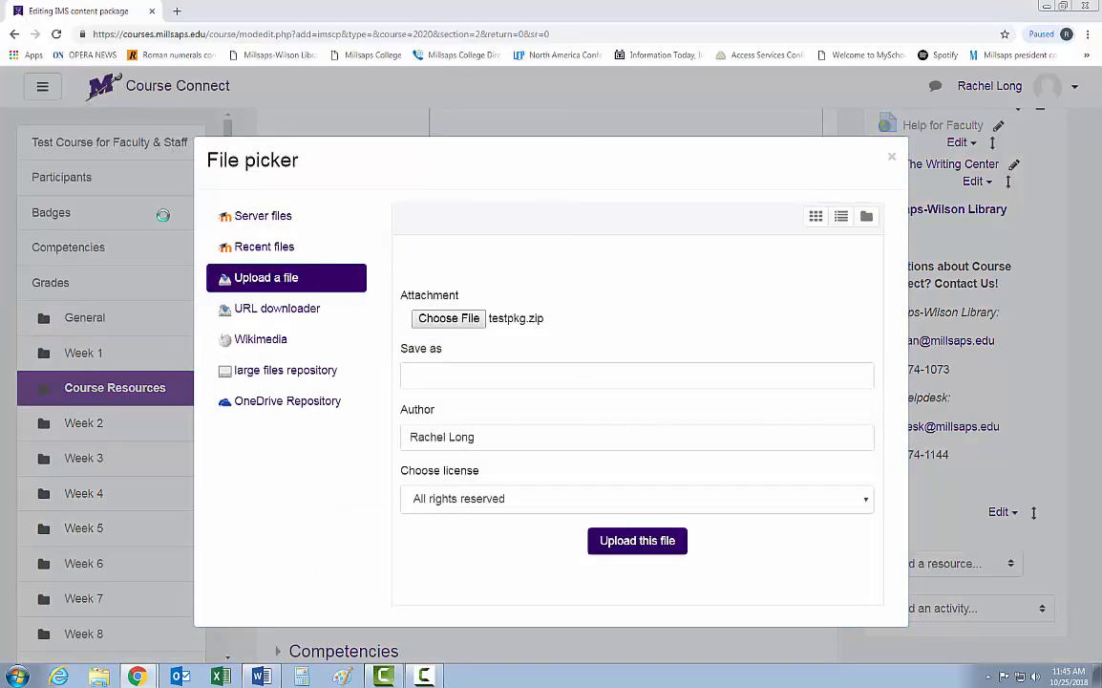
{"action": "left_click", "coordinate": [636, 543]}
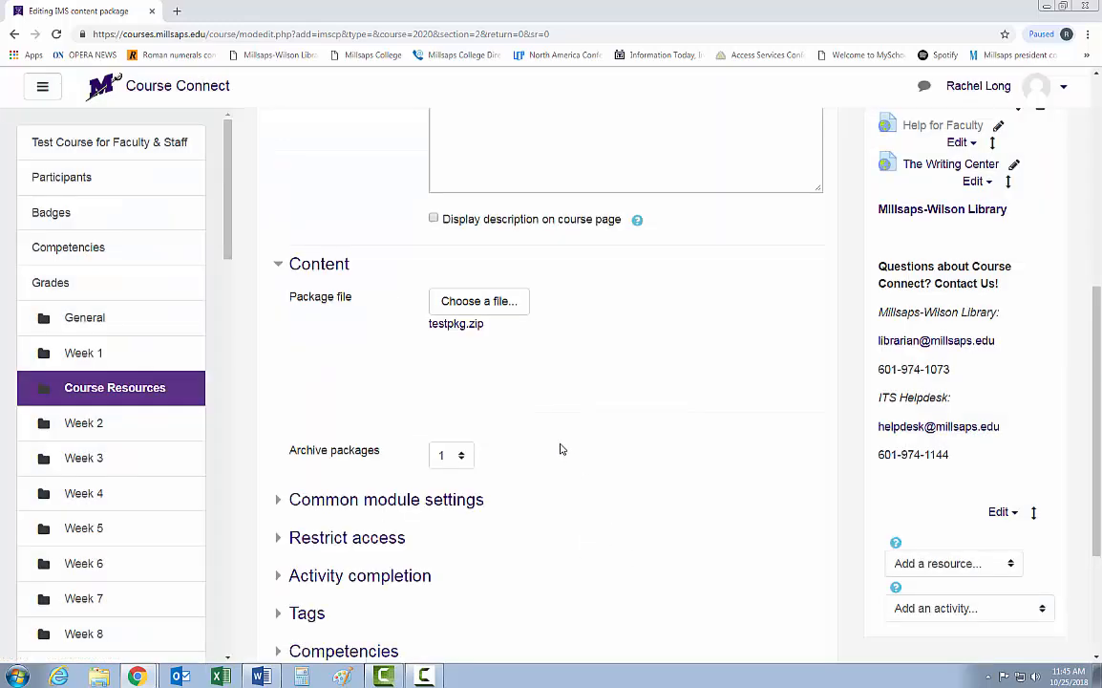
{"action": "scroll", "coordinate": [550, 420], "scroll_direction": "down", "scroll_amount": 2}
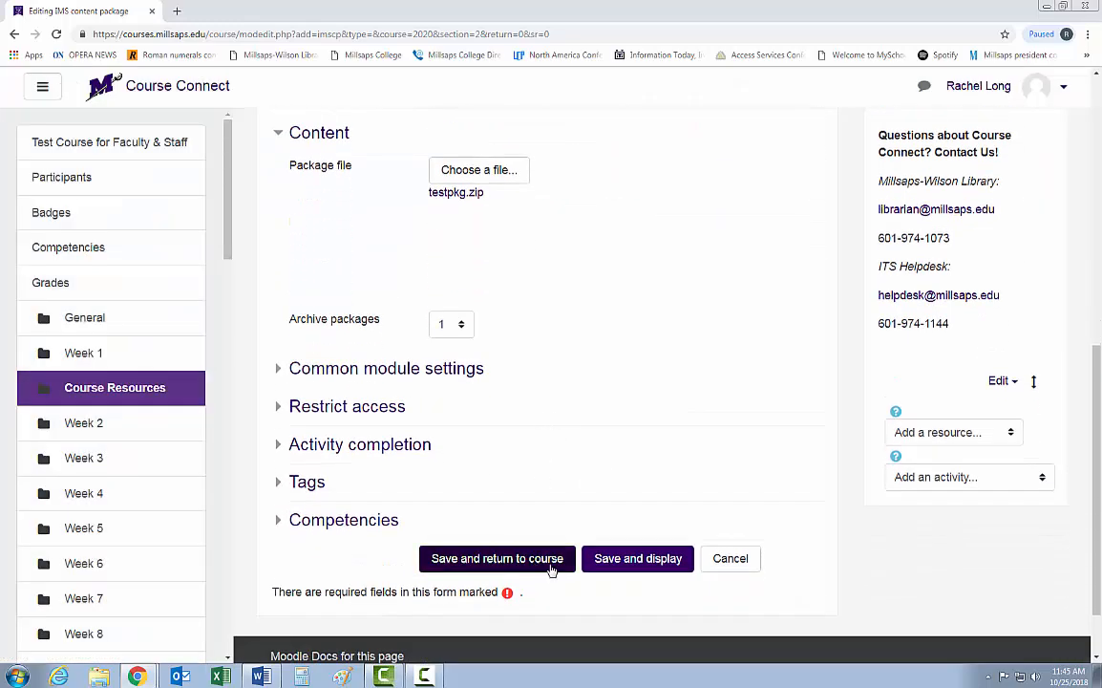
{"action": "left_click", "coordinate": [548, 559]}
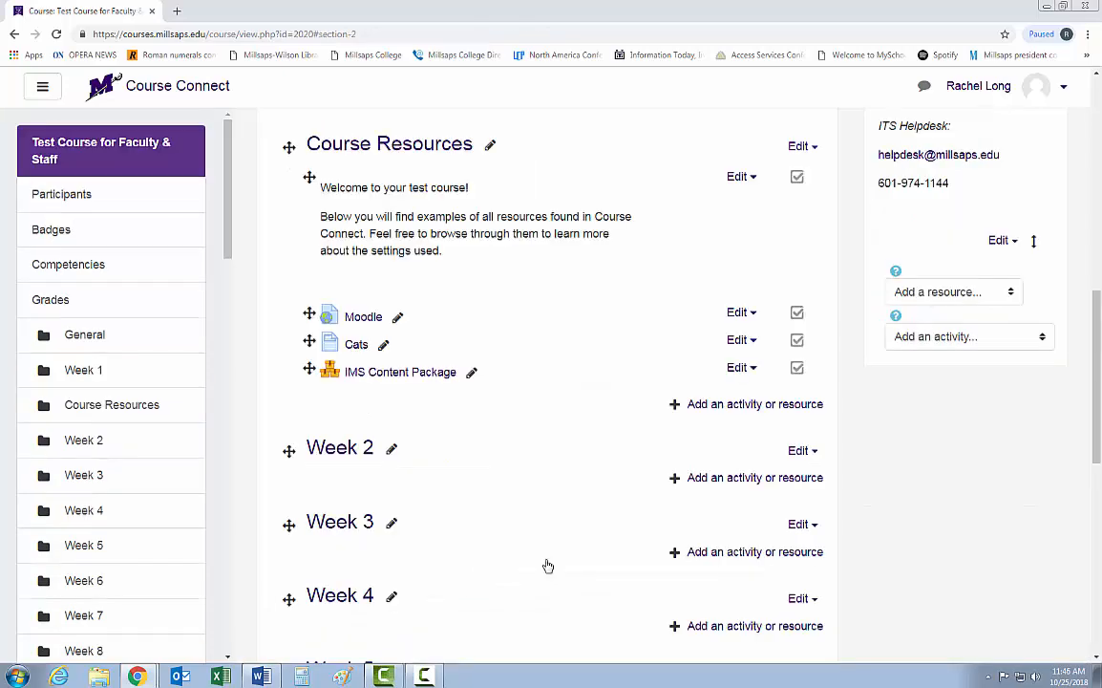
Open the IMS Content Package and page forward through its contents to Jencks Earthwork.
{"action": "left_click", "coordinate": [400, 373]}
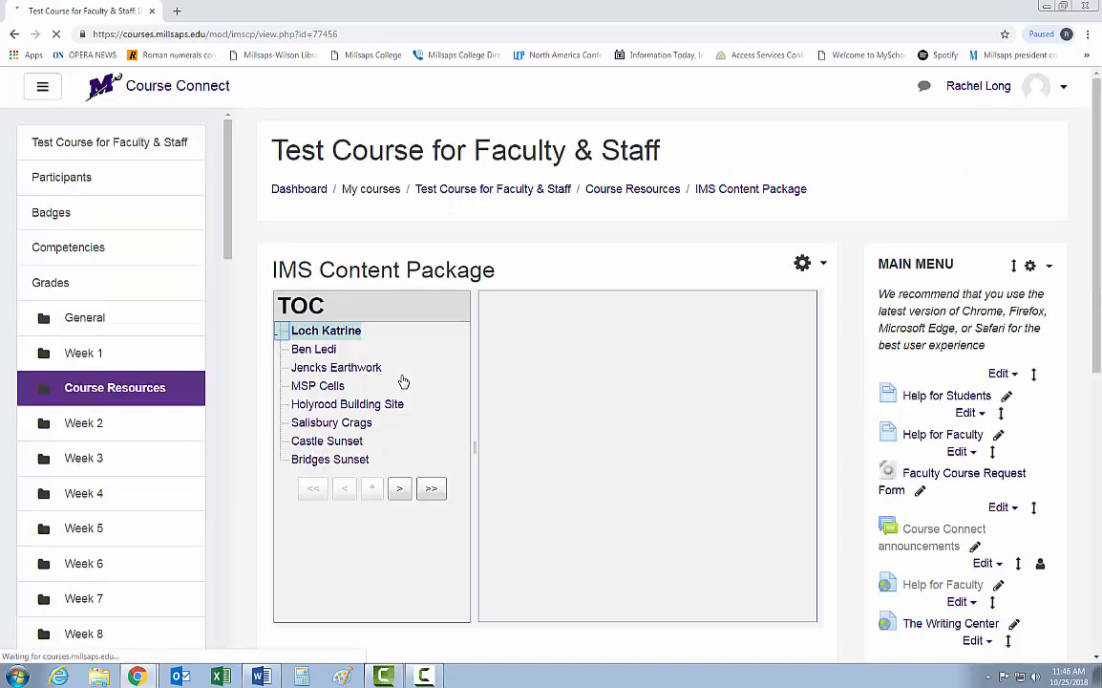
{"action": "left_click", "coordinate": [402, 489]}
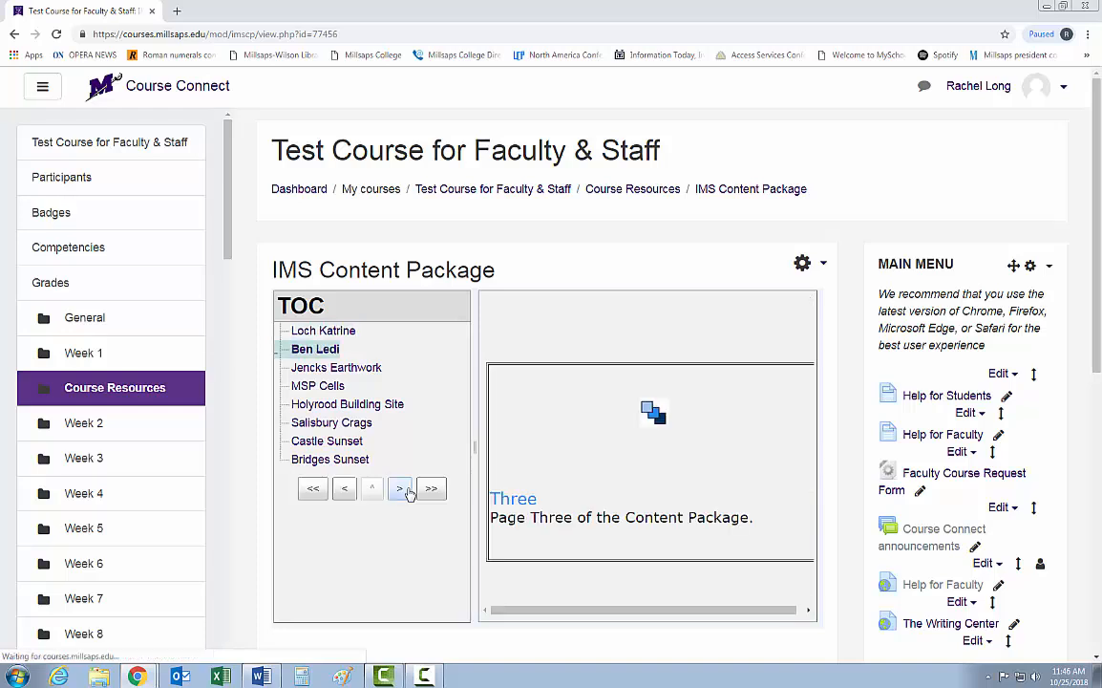
{"action": "left_click", "coordinate": [402, 489]}
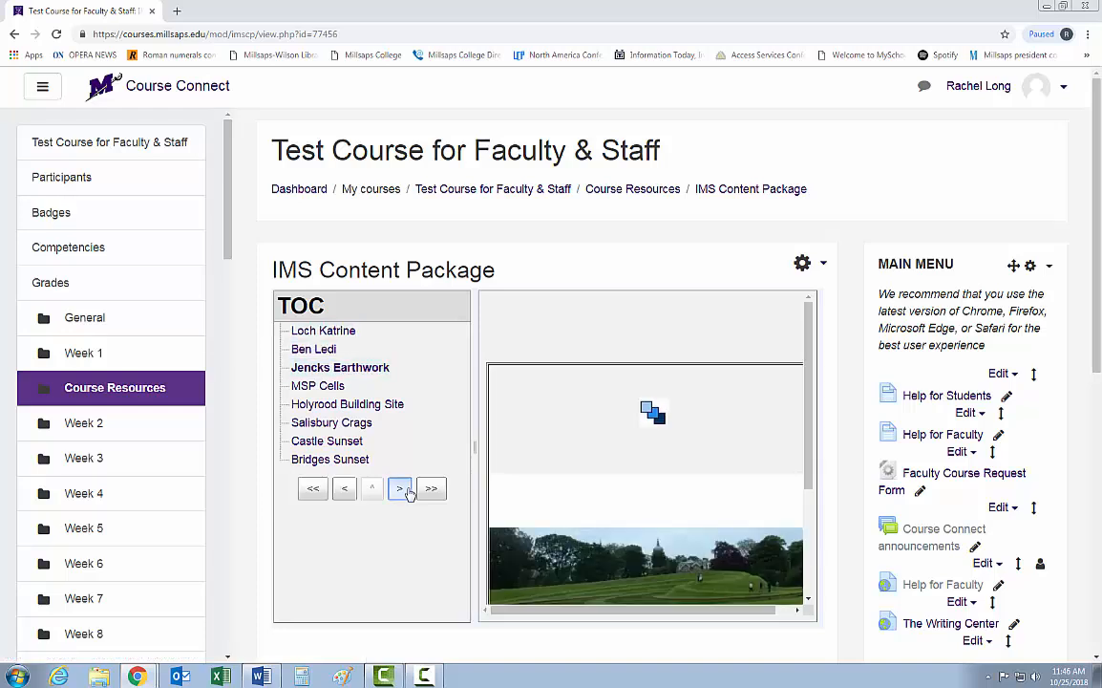
Page the IMS Content Package forward to Holyrood Building Site and return to the course page.
{"action": "left_click", "coordinate": [402, 489]}
{"action": "left_click", "coordinate": [402, 489]}
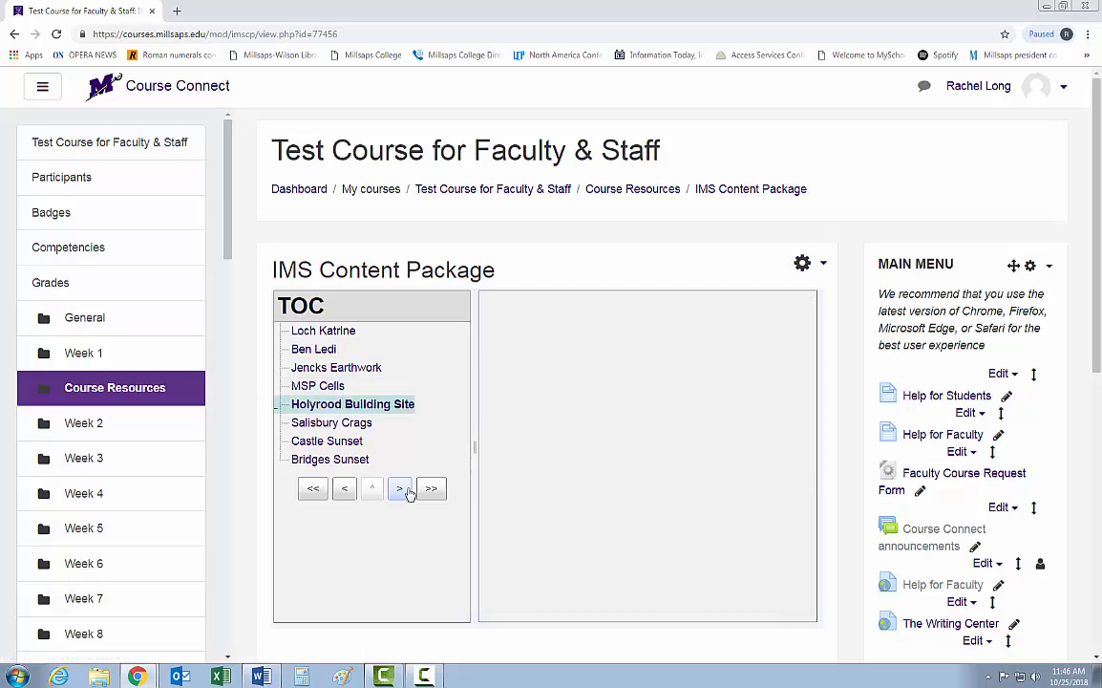
{"action": "left_click", "coordinate": [482, 191]}
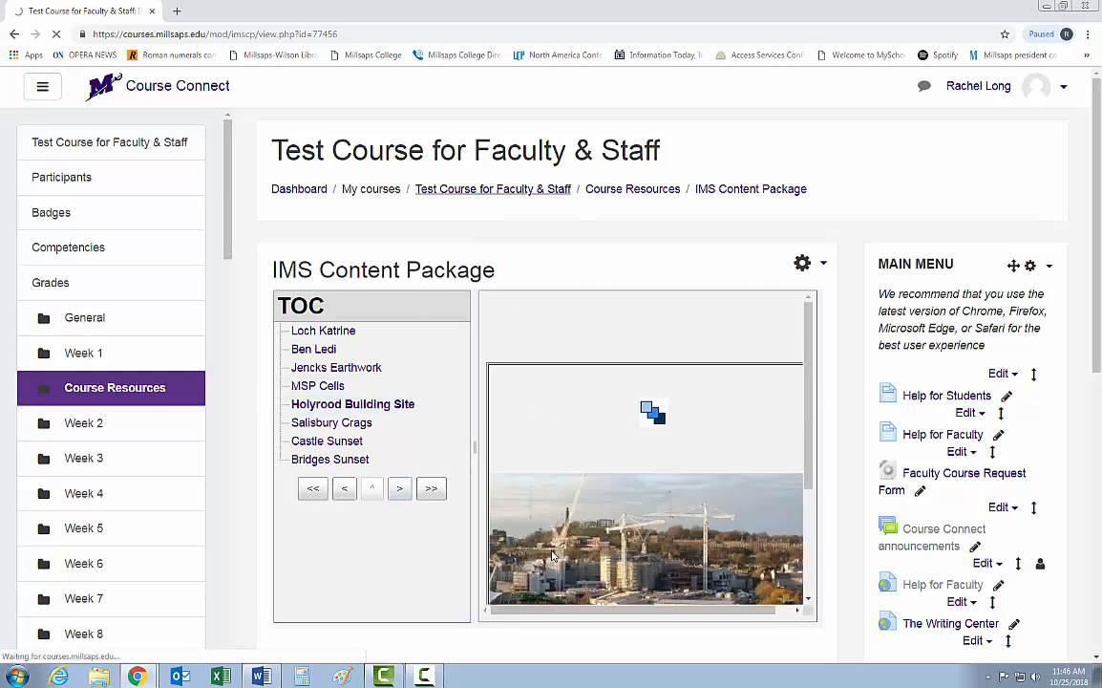
Start adding a File resource to the Week 1 section.
{"action": "scroll", "coordinate": [573, 539], "scroll_direction": "down", "scroll_amount": 3}
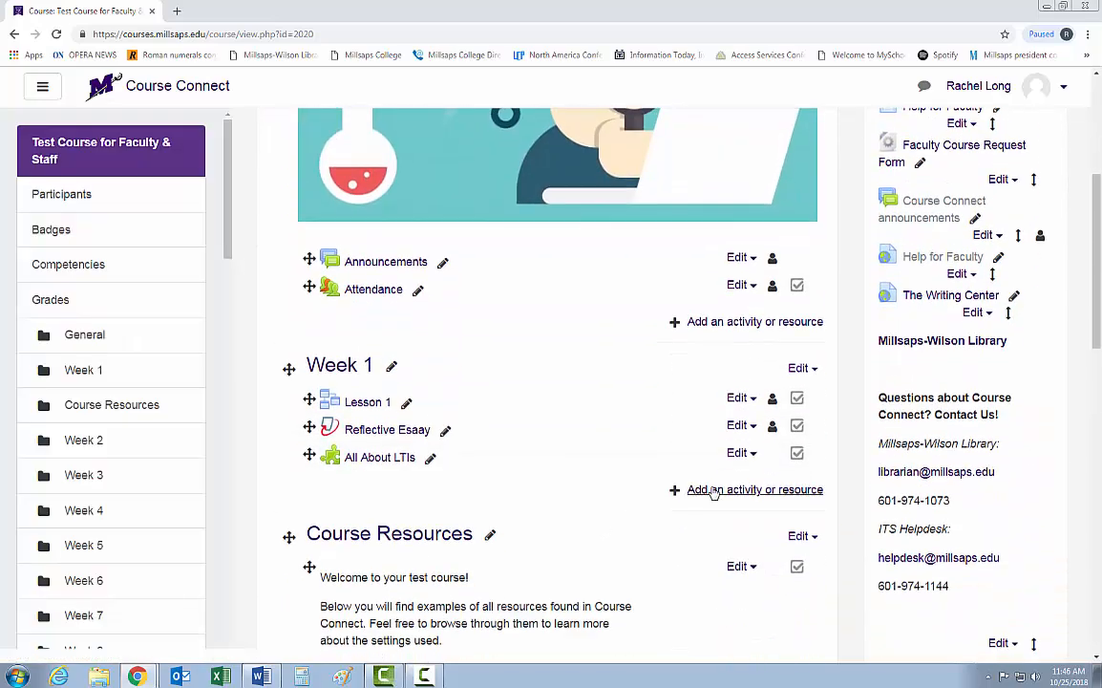
{"action": "left_click", "coordinate": [713, 491]}
{"action": "scroll", "coordinate": [458, 492], "scroll_direction": "down", "scroll_amount": 6}
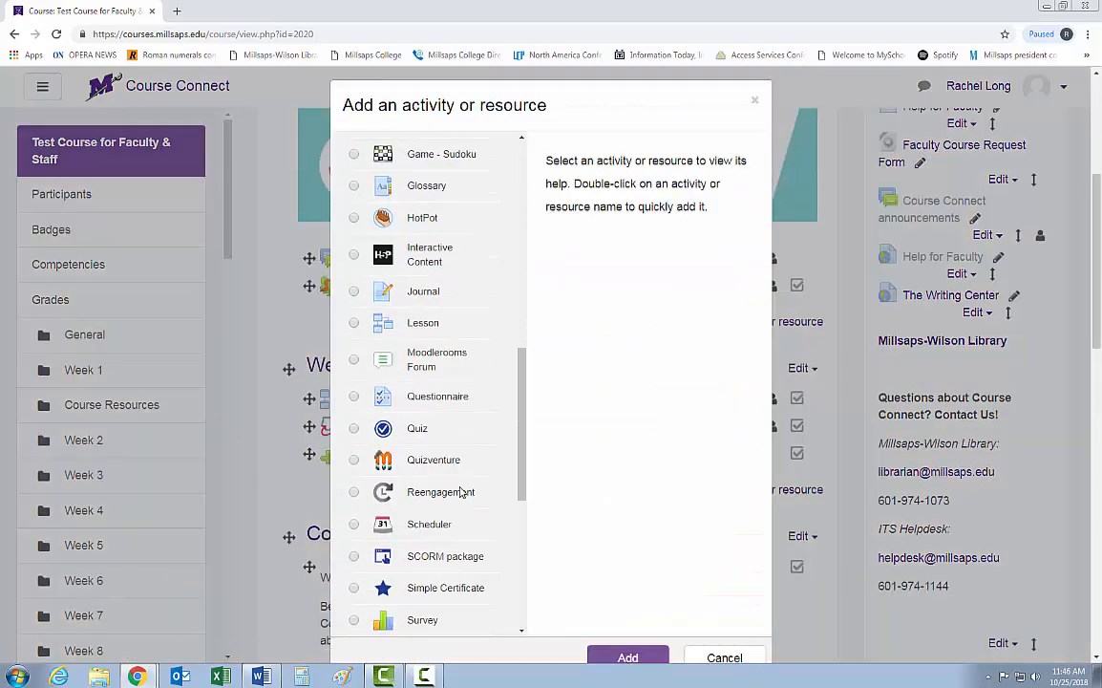
{"action": "scroll", "coordinate": [461, 492], "scroll_direction": "down", "scroll_amount": 5}
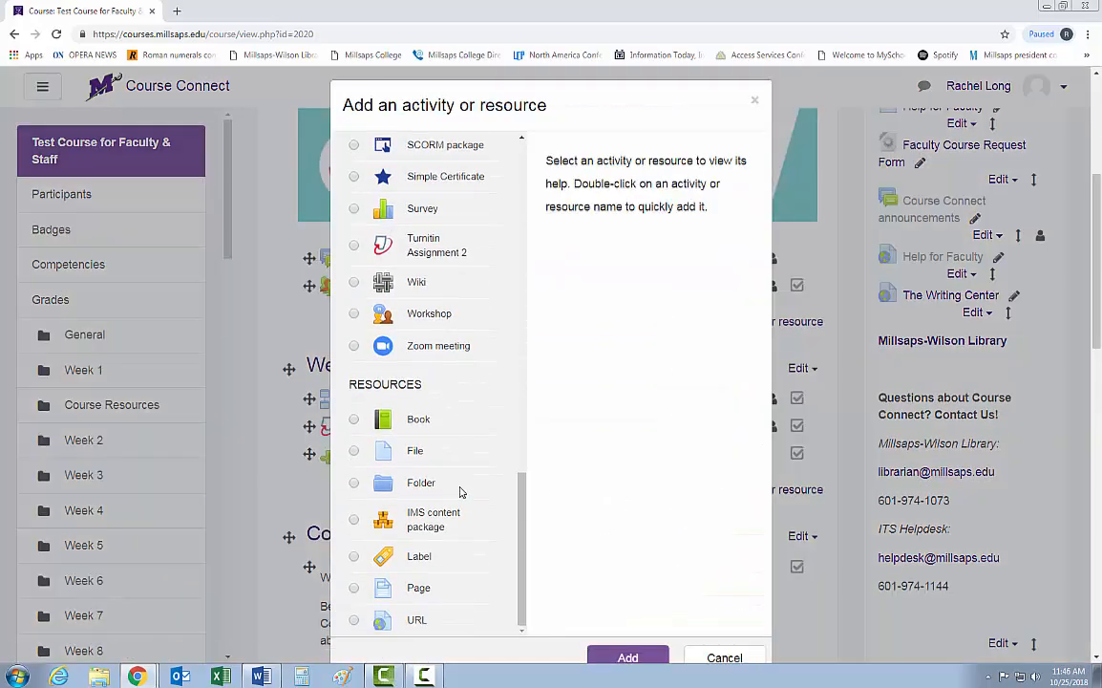
{"action": "left_click", "coordinate": [399, 460]}
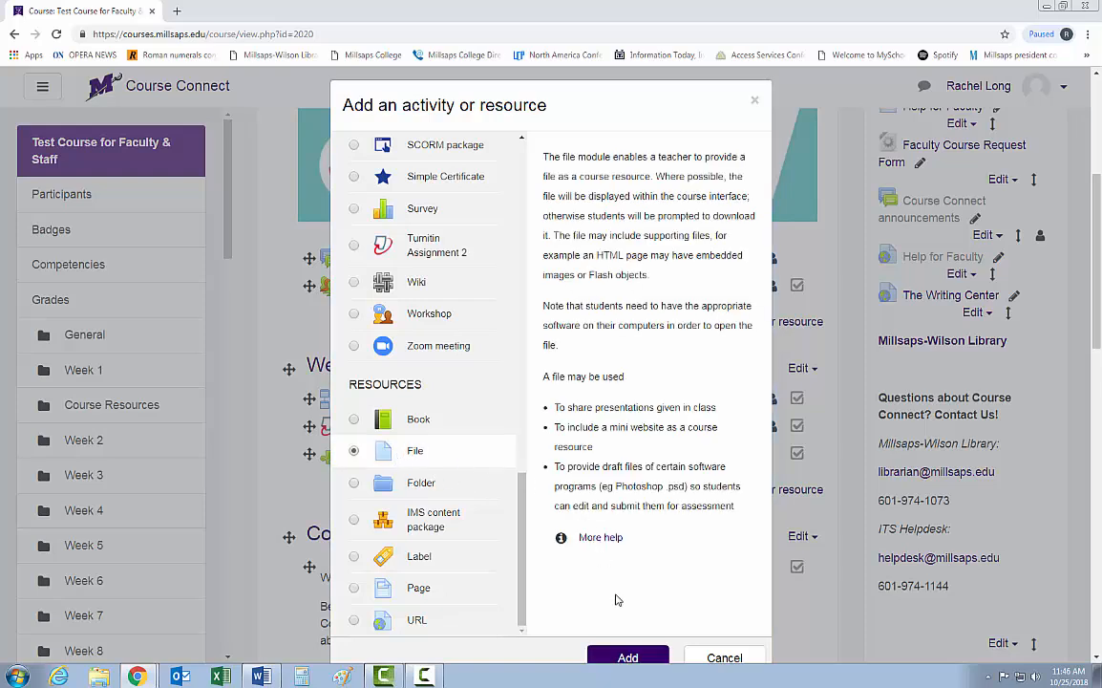
{"action": "left_click", "coordinate": [643, 658]}
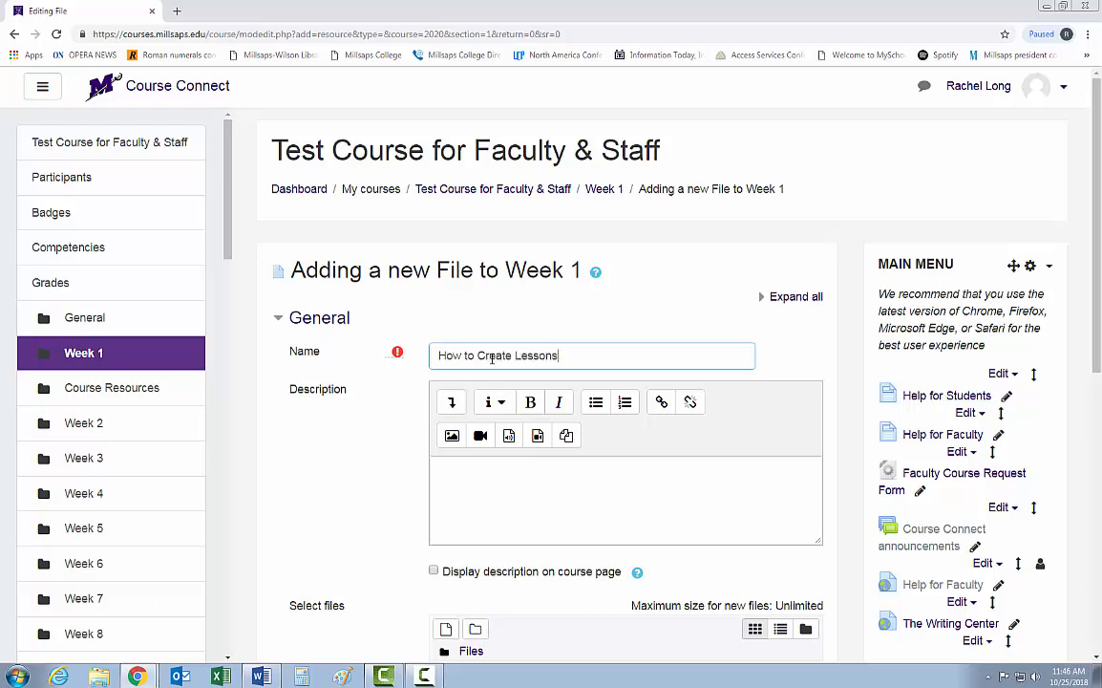
Name the new file resource How to Create Lessons and leave its description empty.
{"action": "scroll", "coordinate": [483, 356], "scroll_direction": "down", "scroll_amount": 2}
{"action": "left_click", "coordinate": [483, 357]}
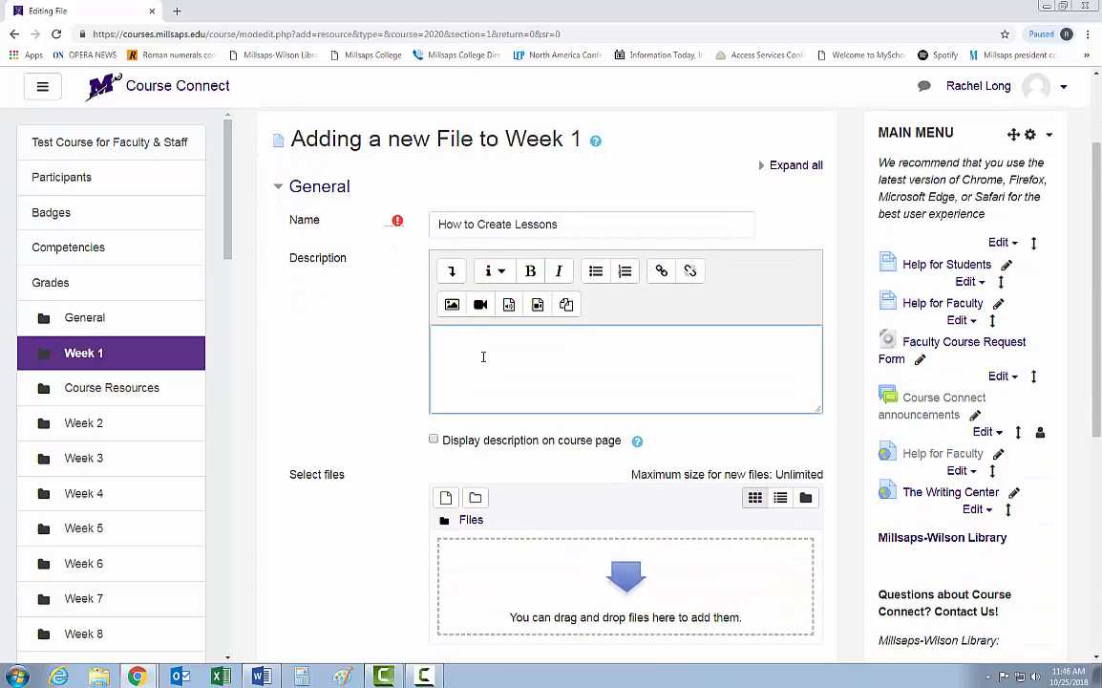
{"action": "scroll", "coordinate": [483, 356], "scroll_direction": "down", "scroll_amount": 1}
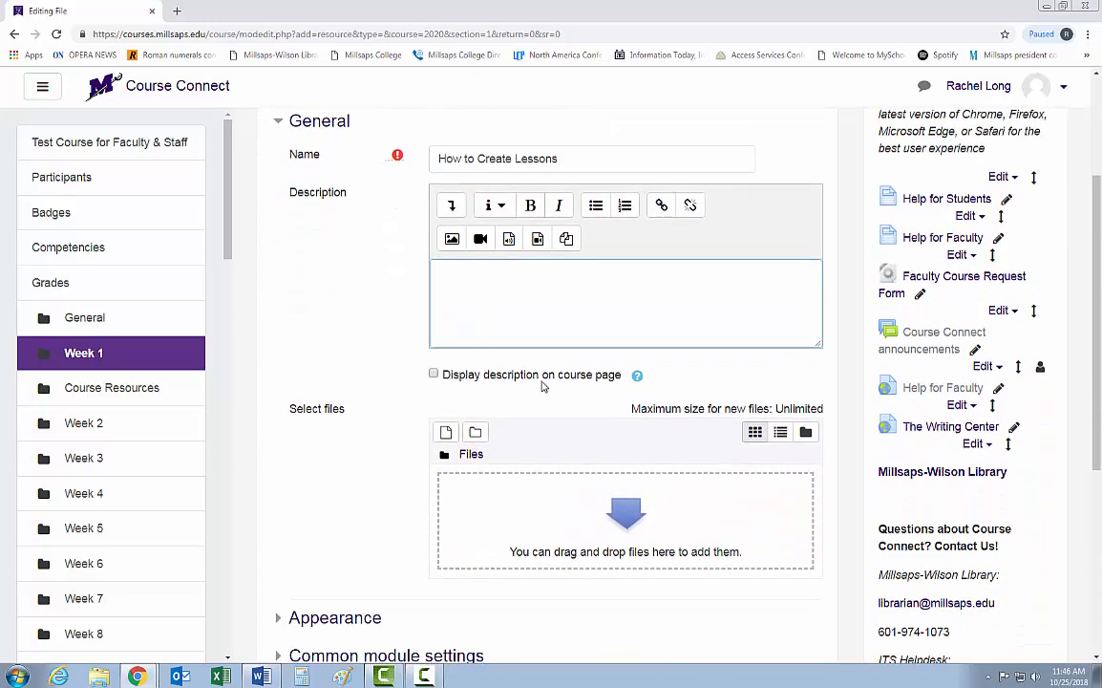
Upload Settings for Lesson Plugin in Course Connect.pdf from the Course Connect folder as the resource's file.
{"action": "scroll", "coordinate": [581, 345], "scroll_direction": "down", "scroll_amount": 2}
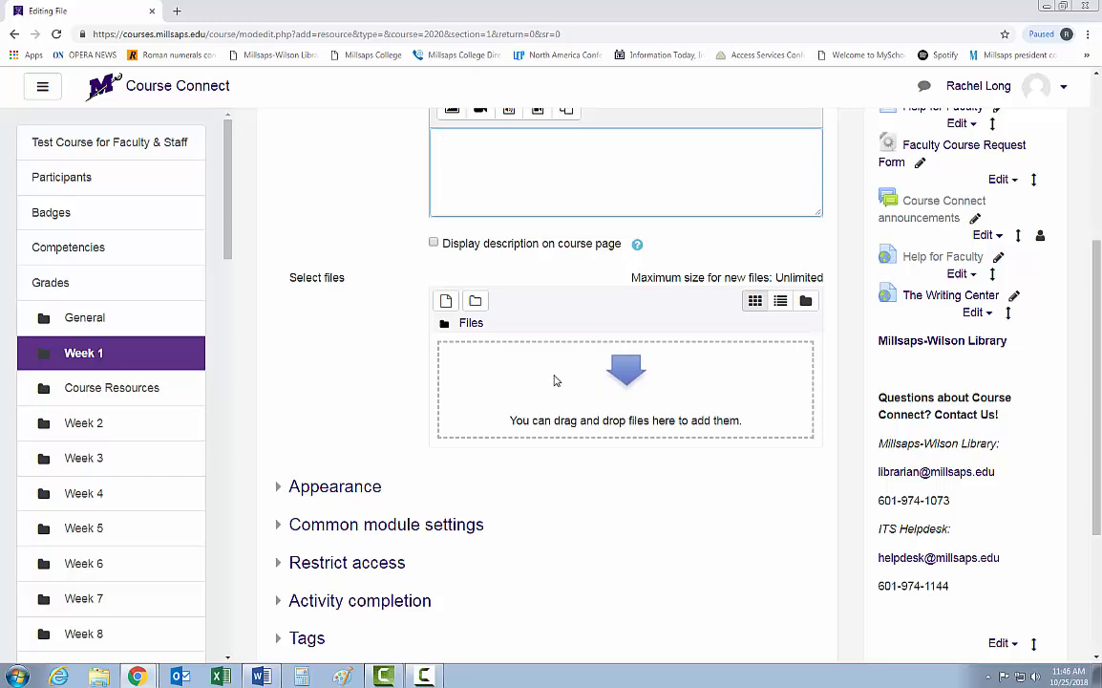
{"action": "left_click", "coordinate": [641, 407]}
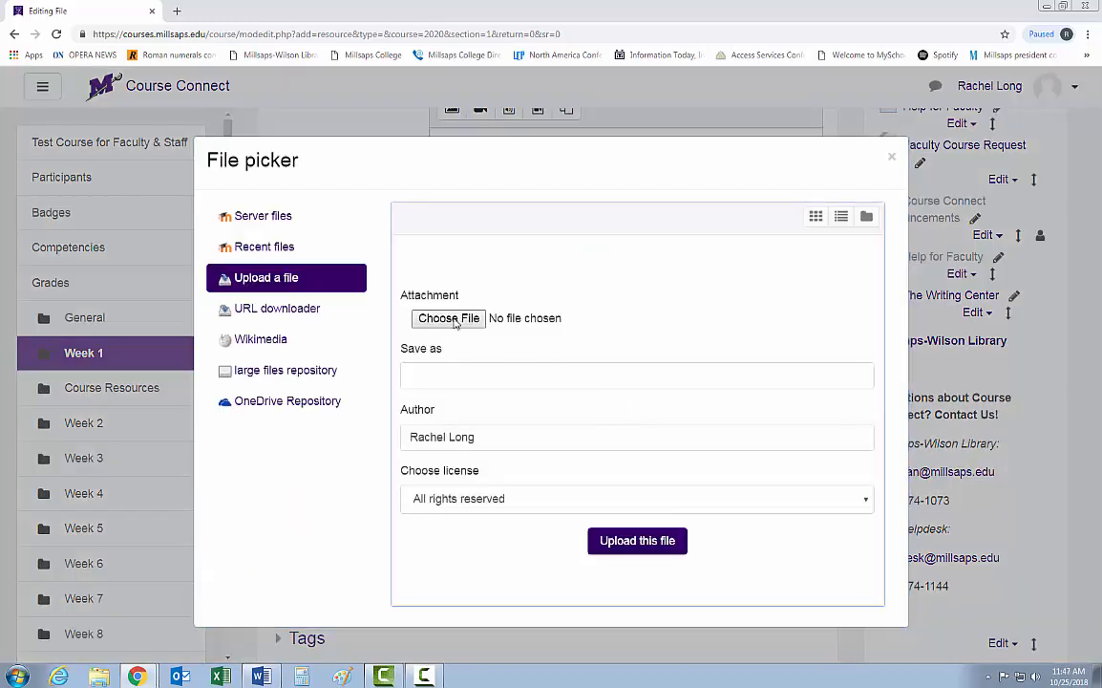
{"action": "left_click", "coordinate": [451, 319]}
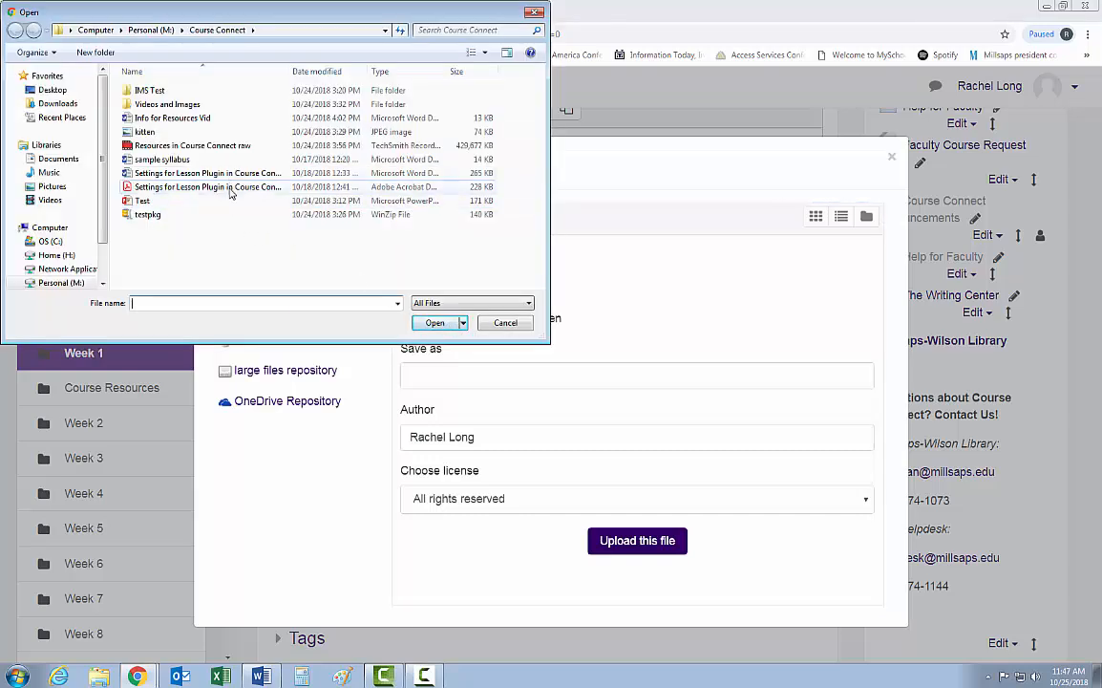
{"action": "left_click", "coordinate": [207, 186]}
{"action": "left_click", "coordinate": [432, 321]}
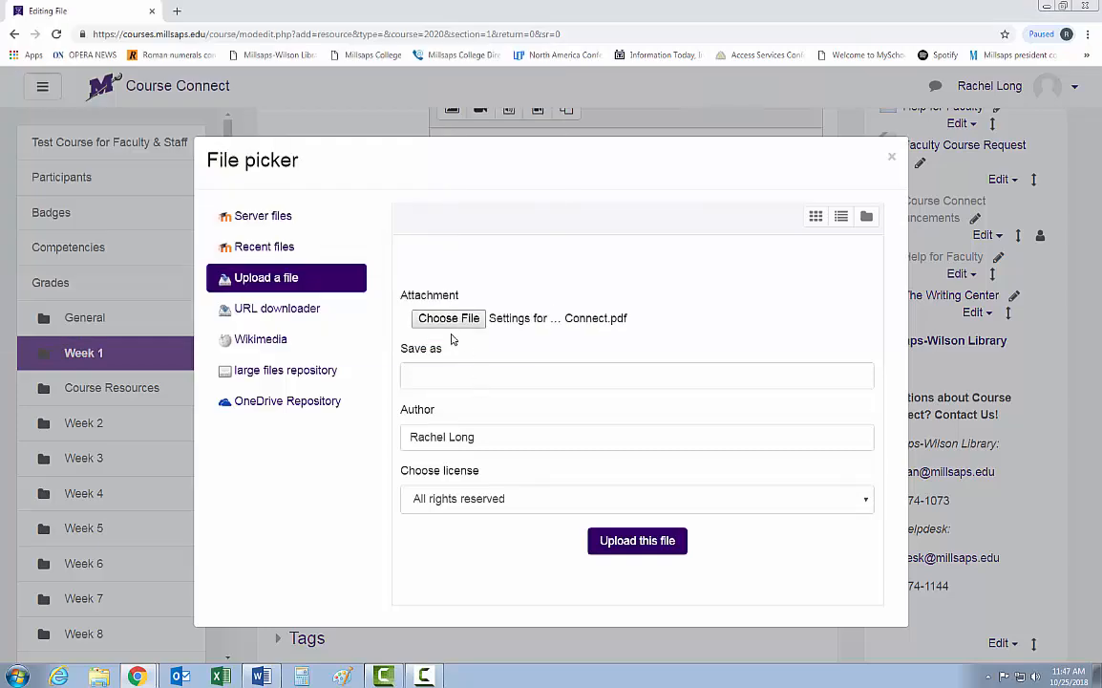
{"action": "left_click", "coordinate": [657, 548]}
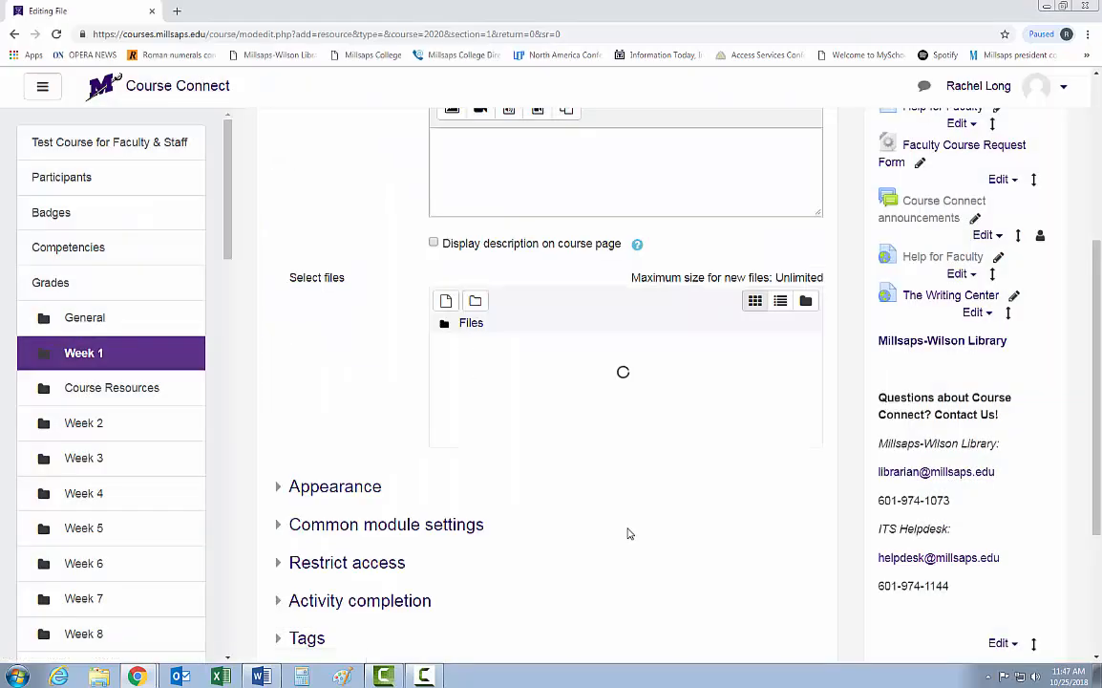
Save the file resource, return to the course and move it into Course Resources between Cats and IMS Content Package.
{"action": "scroll", "coordinate": [572, 506], "scroll_direction": "down", "scroll_amount": 5}
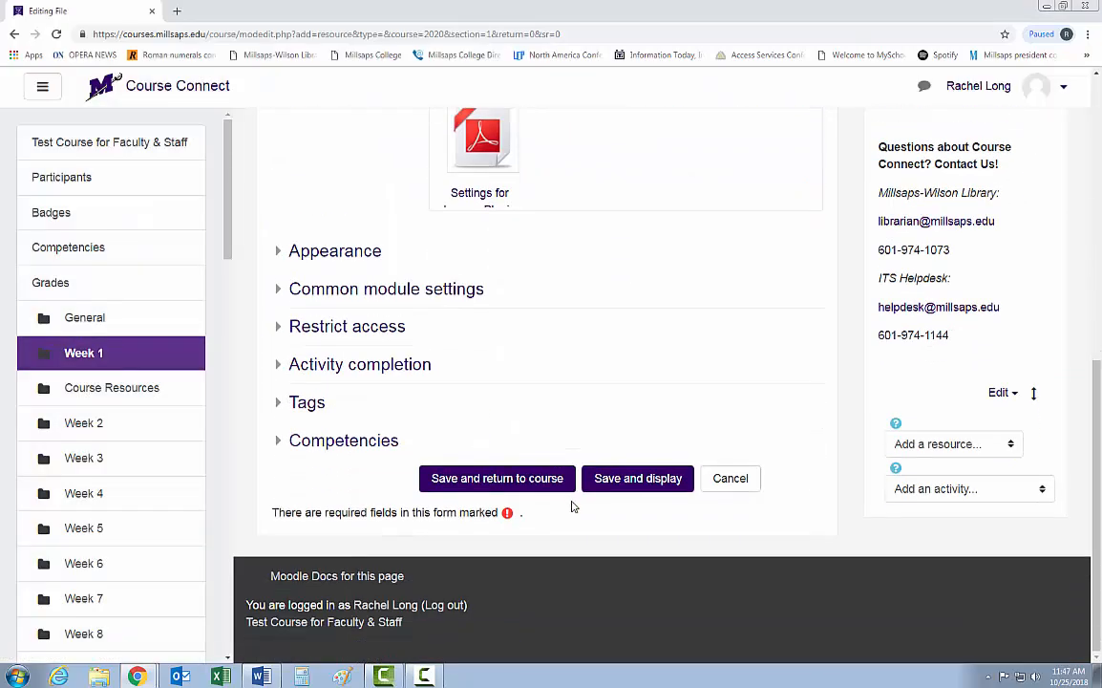
{"action": "left_click", "coordinate": [504, 487]}
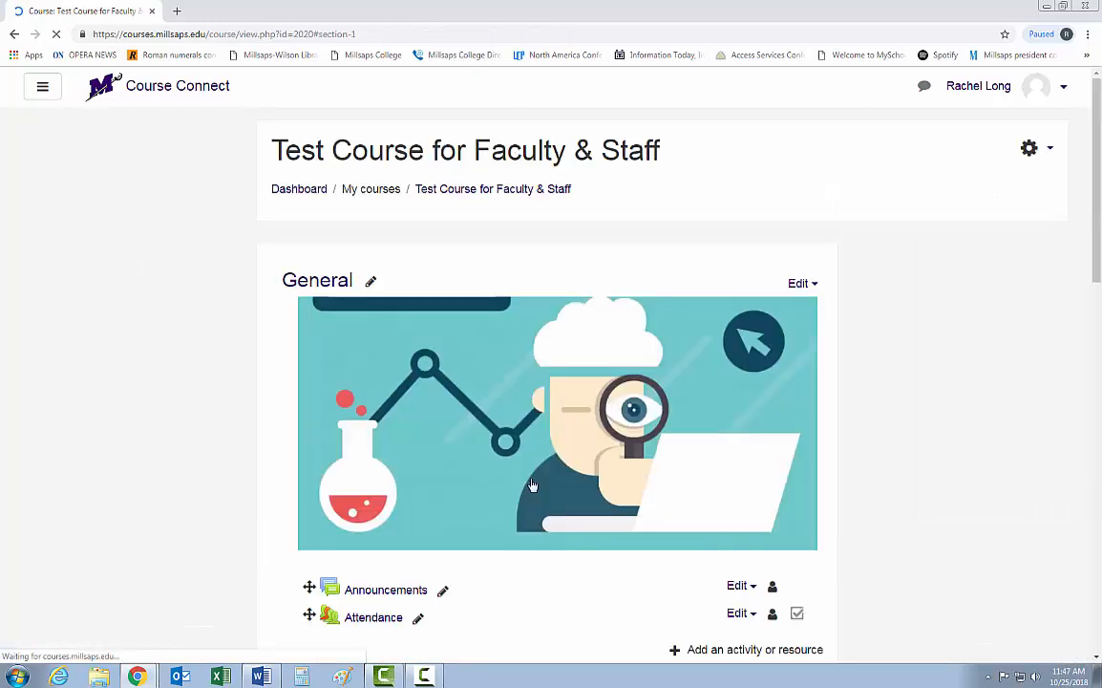
{"action": "scroll", "coordinate": [533, 485], "scroll_direction": "down", "scroll_amount": 2}
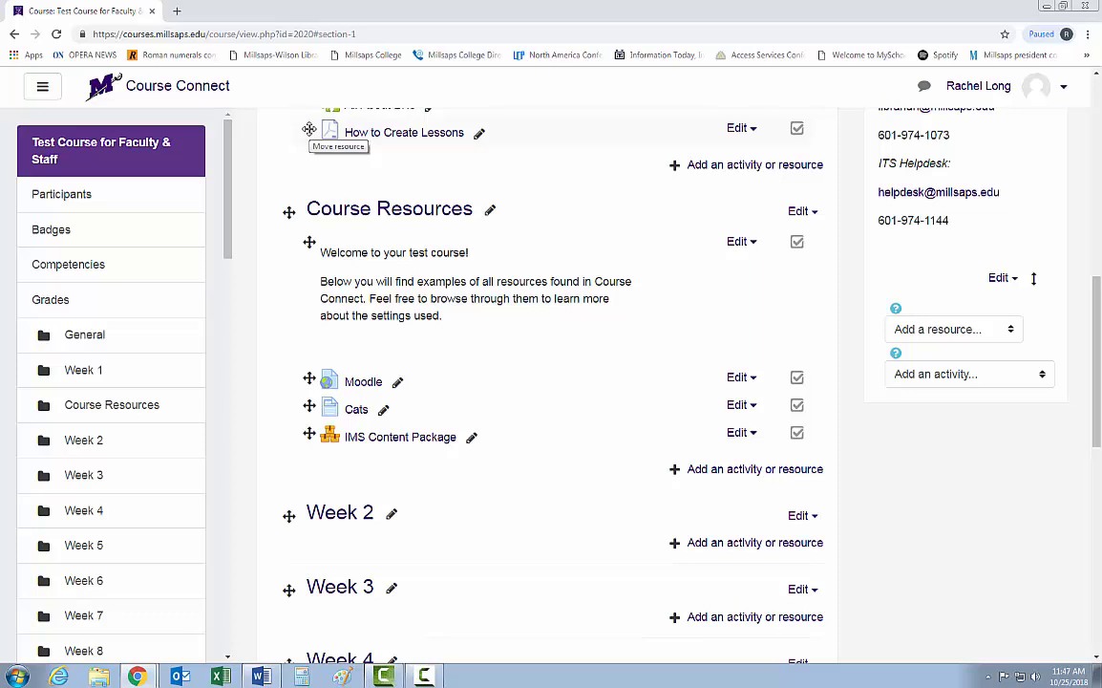
{"action": "left_click_drag", "start_coordinate": [309, 129], "coordinate": [307, 435]}
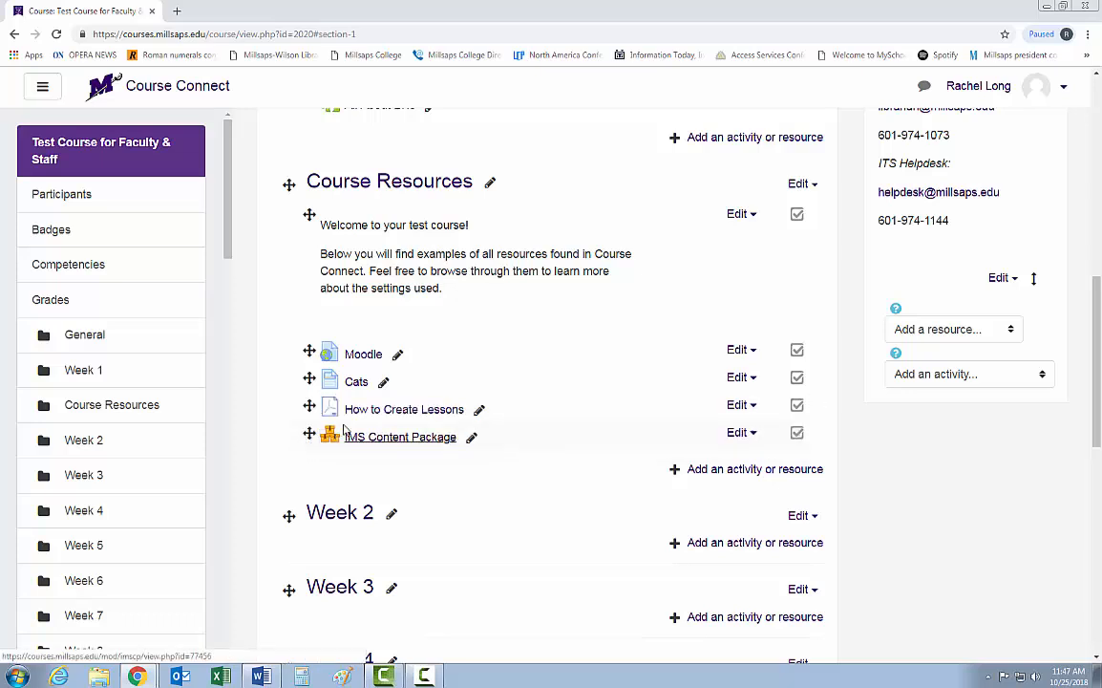
Open the How to Create Lessons PDF, look through its pages and return to the course.
{"action": "left_click", "coordinate": [426, 411]}
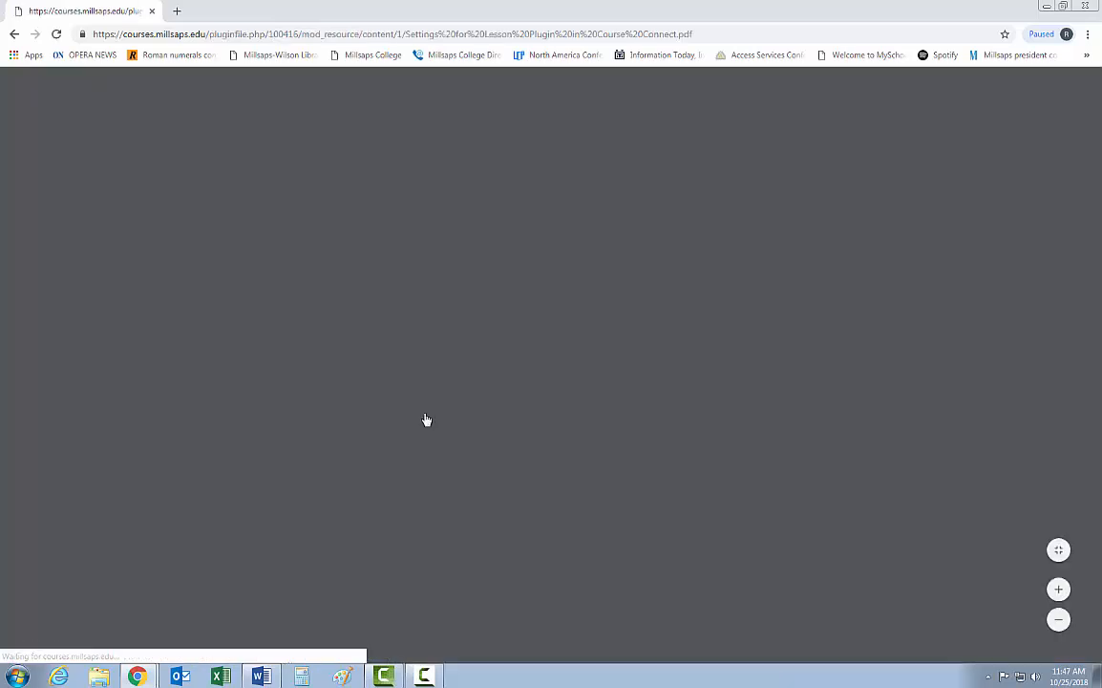
{"action": "scroll", "coordinate": [893, 256], "scroll_direction": "down", "scroll_amount": 17}
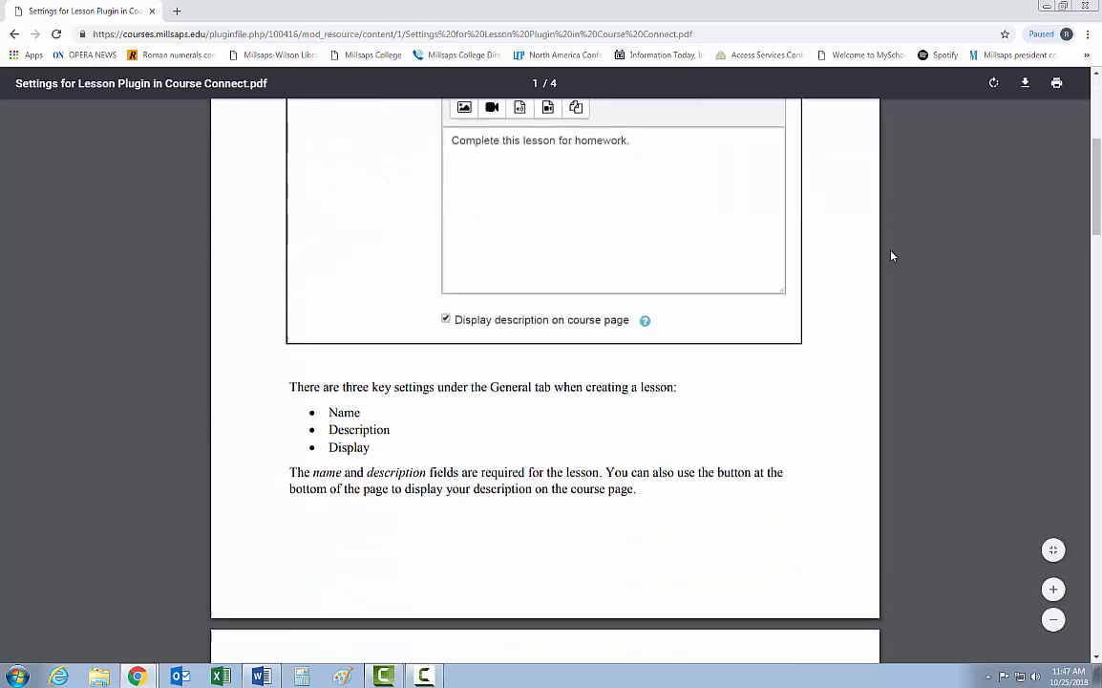
{"action": "scroll", "coordinate": [893, 256], "scroll_direction": "down", "scroll_amount": 2}
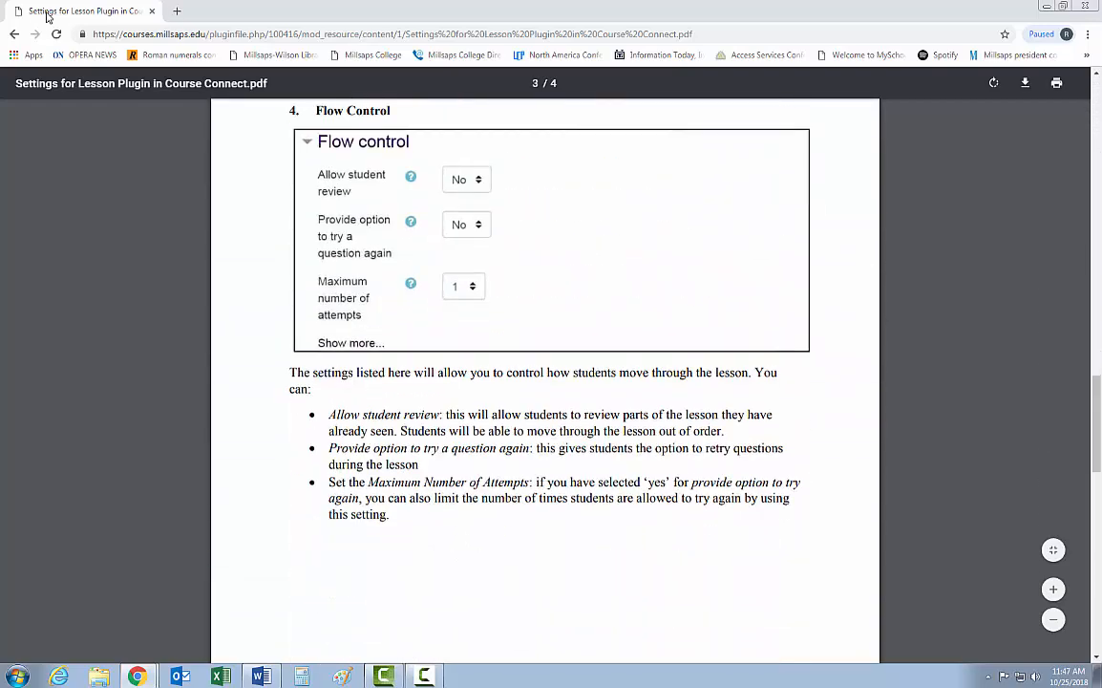
{"action": "left_click", "coordinate": [18, 35]}
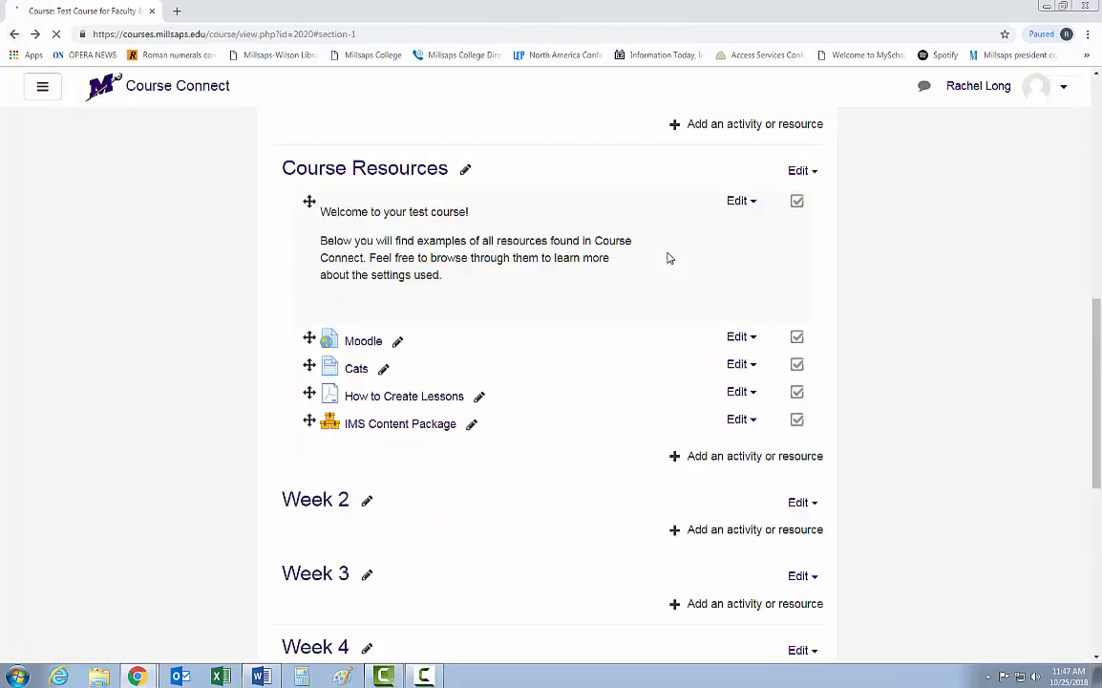
Start adding a Folder resource to the Course Resources section.
{"action": "scroll", "coordinate": [659, 420], "scroll_direction": "down", "scroll_amount": 1}
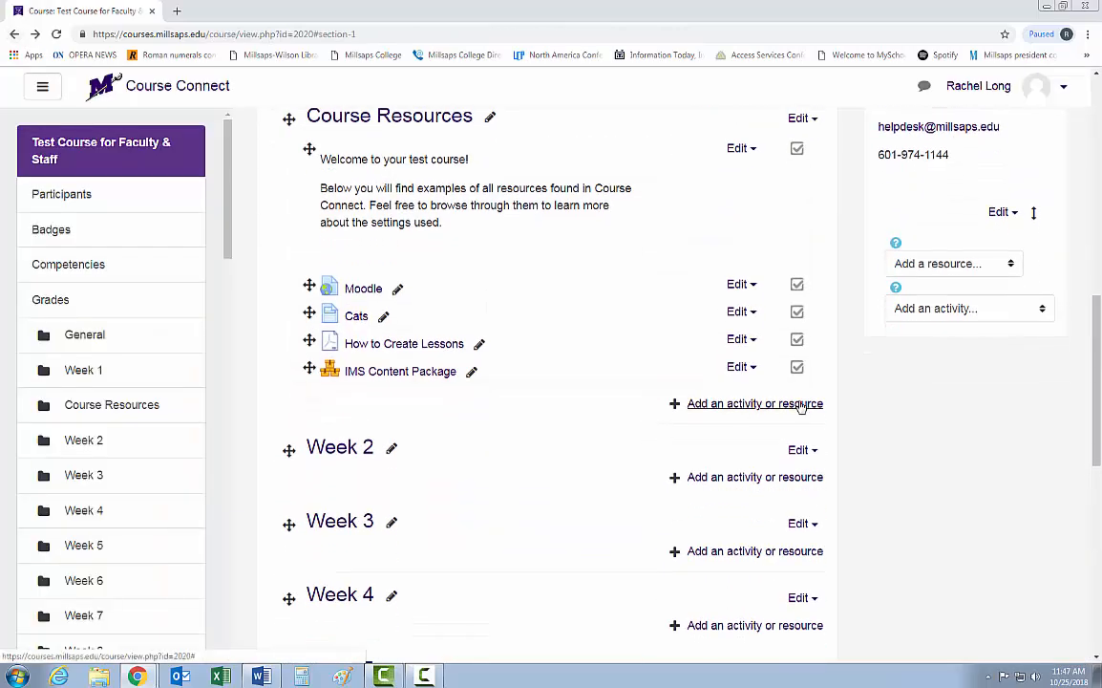
{"action": "left_click", "coordinate": [804, 405]}
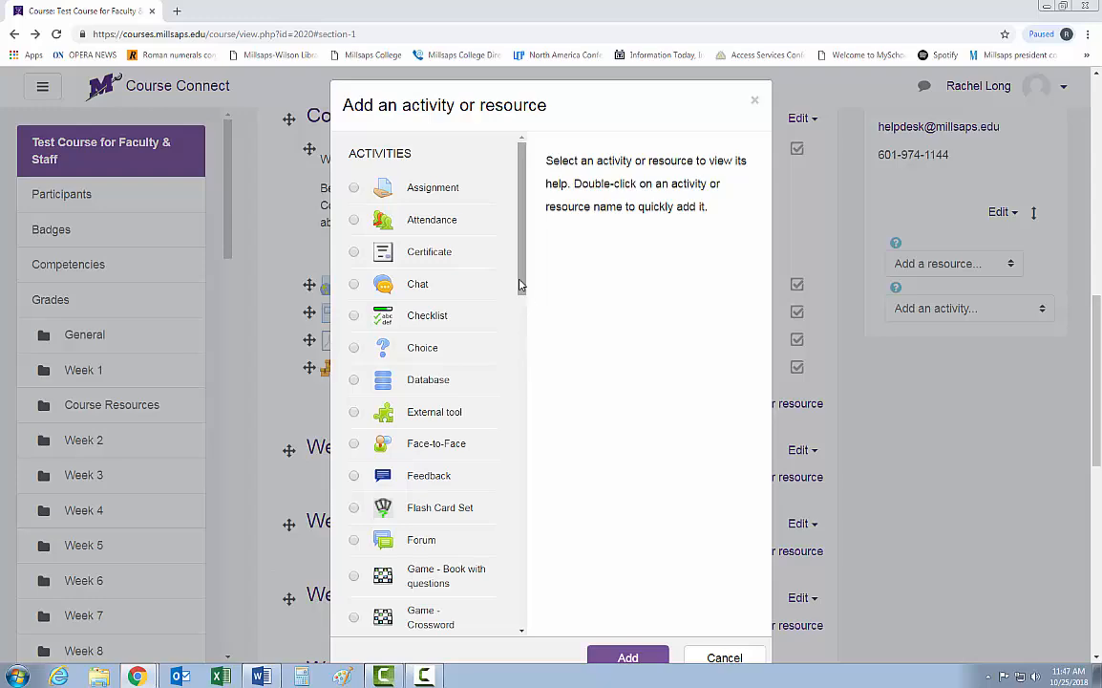
{"action": "left_click", "coordinate": [525, 391]}
{"action": "left_click_drag", "start_coordinate": [525, 392], "coordinate": [501, 637]}
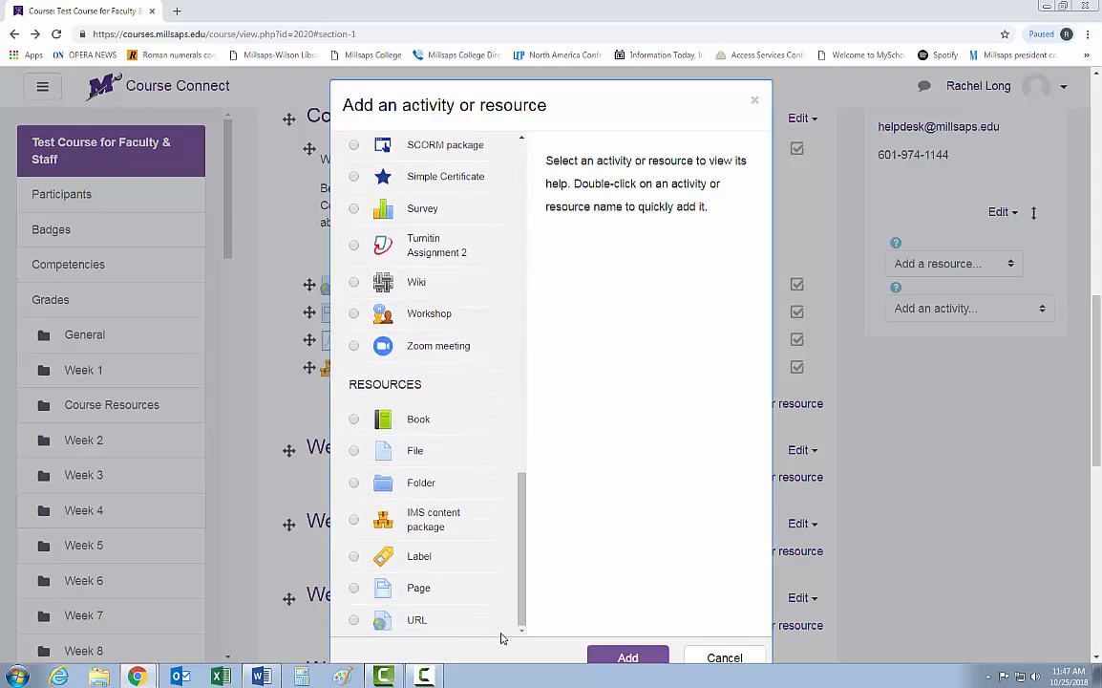
{"action": "left_click", "coordinate": [417, 486]}
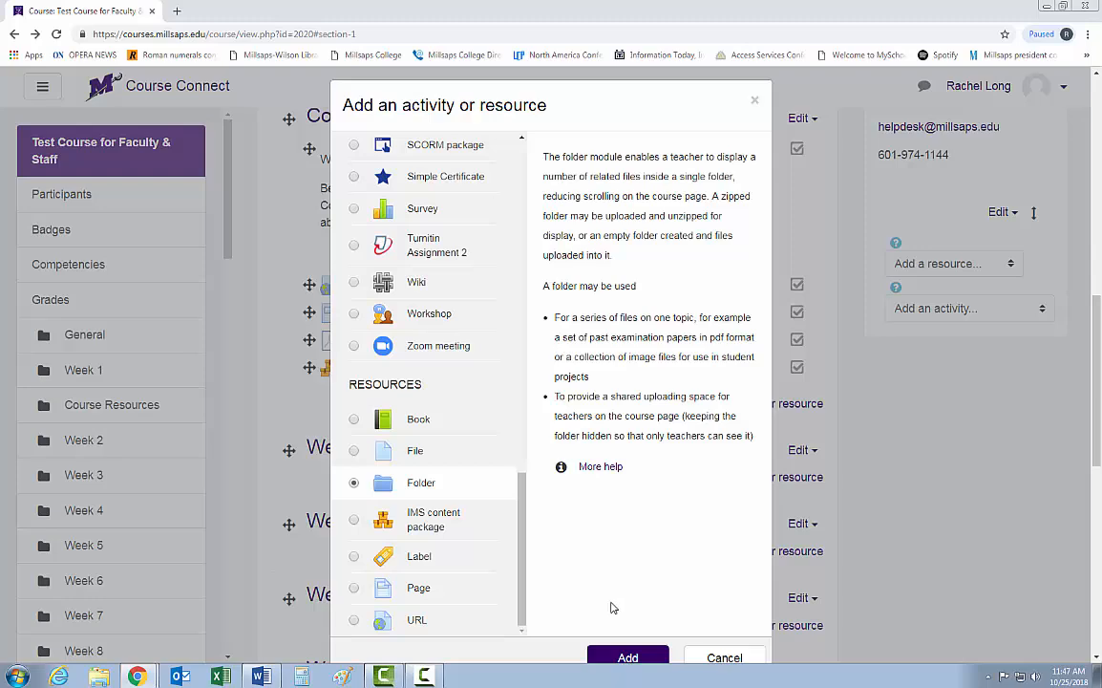
{"action": "left_click", "coordinate": [628, 654]}
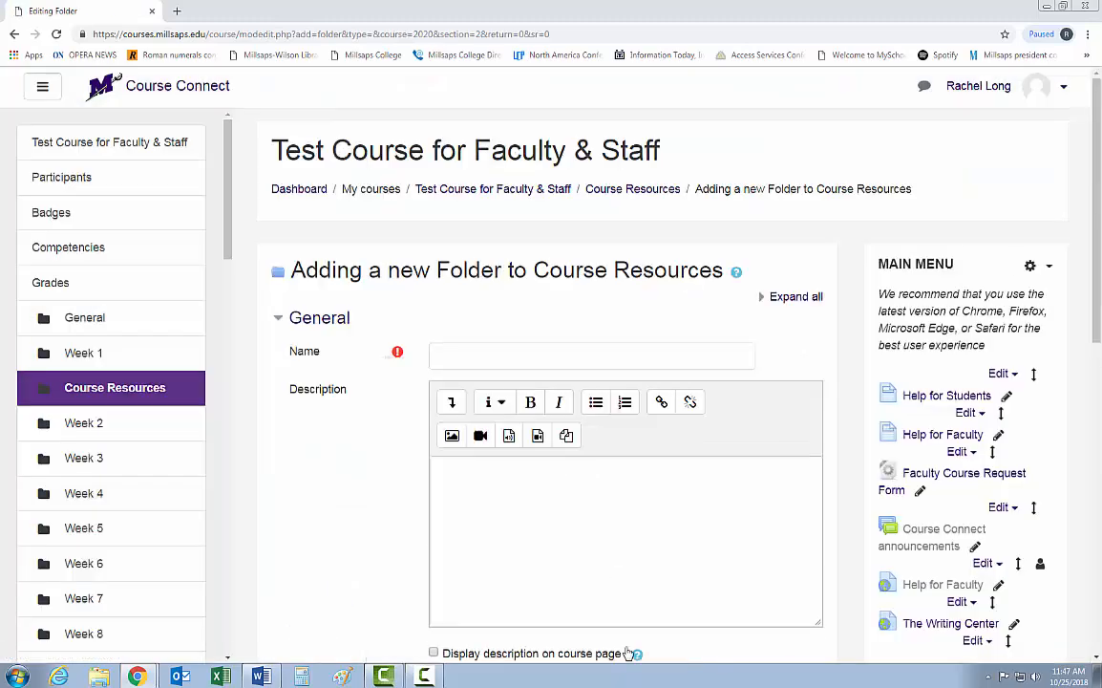
Name the new folder resource How to Create Lessons and leave its description empty.
{"action": "scroll", "coordinate": [608, 607], "scroll_direction": "down", "scroll_amount": 1}
{"action": "scroll", "coordinate": [611, 616], "scroll_direction": "down", "scroll_amount": 1}
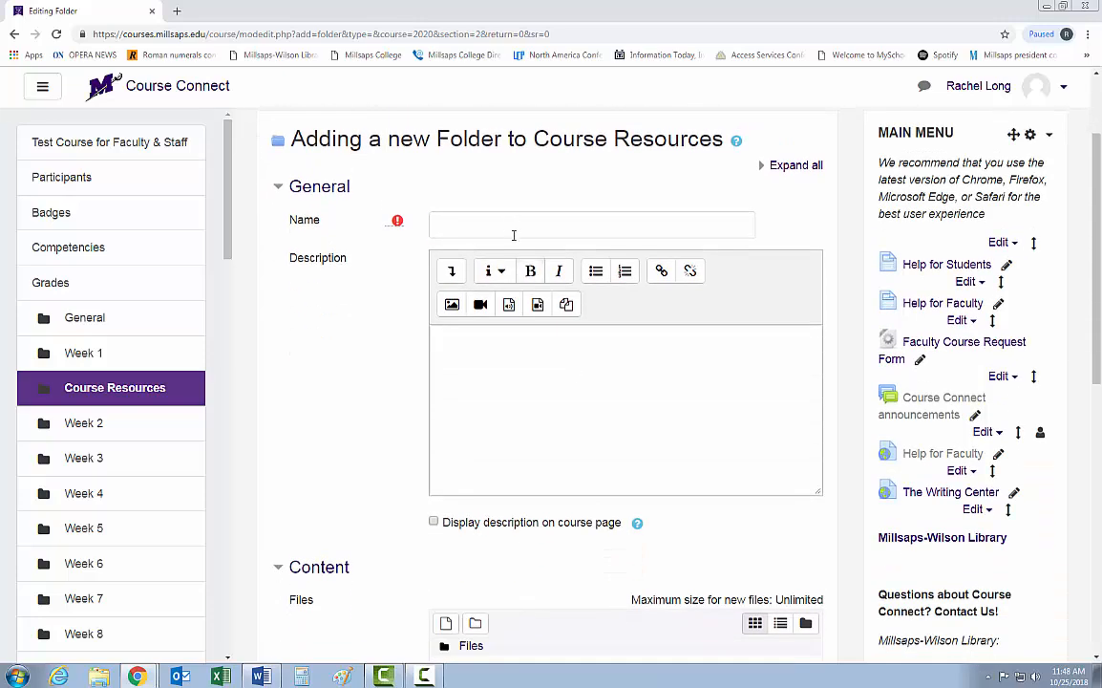
{"action": "left_click", "coordinate": [512, 235]}
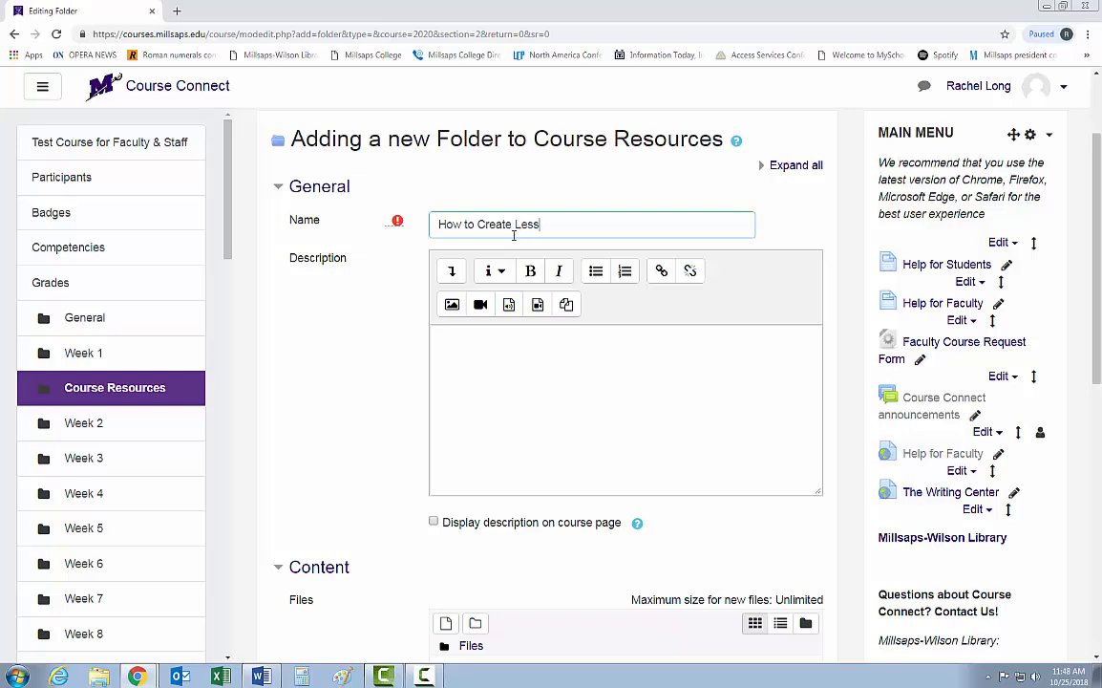
{"action": "scroll", "coordinate": [497, 247], "scroll_direction": "down", "scroll_amount": 2}
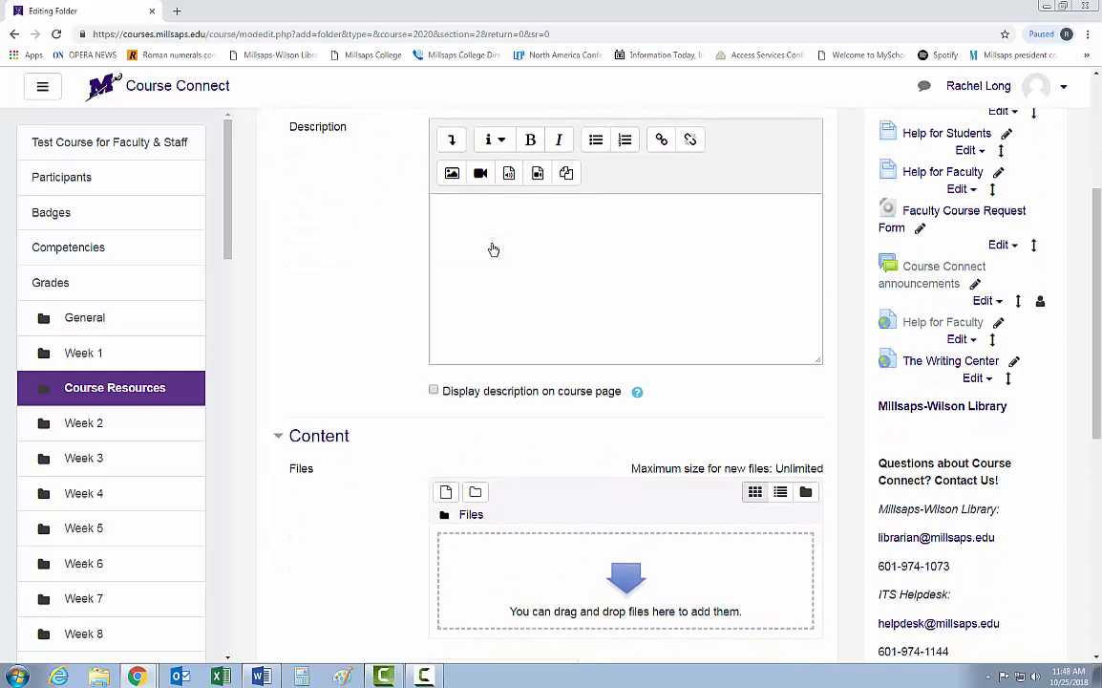
Create a subfolder named Lessons in the folder resource's files and open it.
{"action": "scroll", "coordinate": [491, 250], "scroll_direction": "down", "scroll_amount": 2}
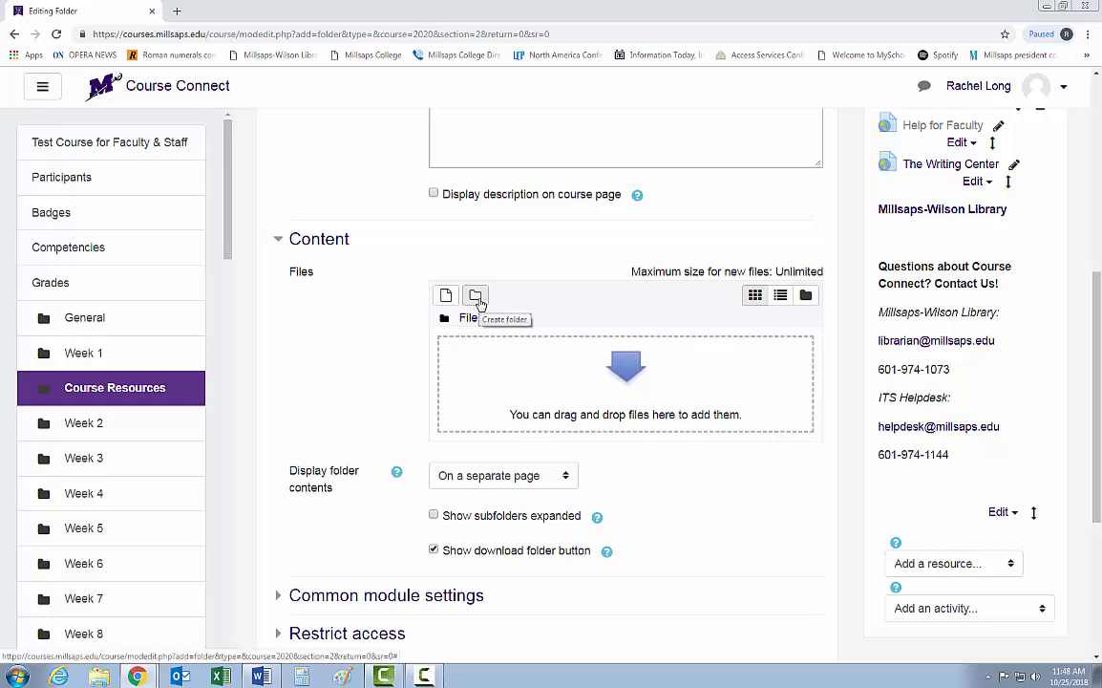
{"action": "left_click", "coordinate": [476, 299]}
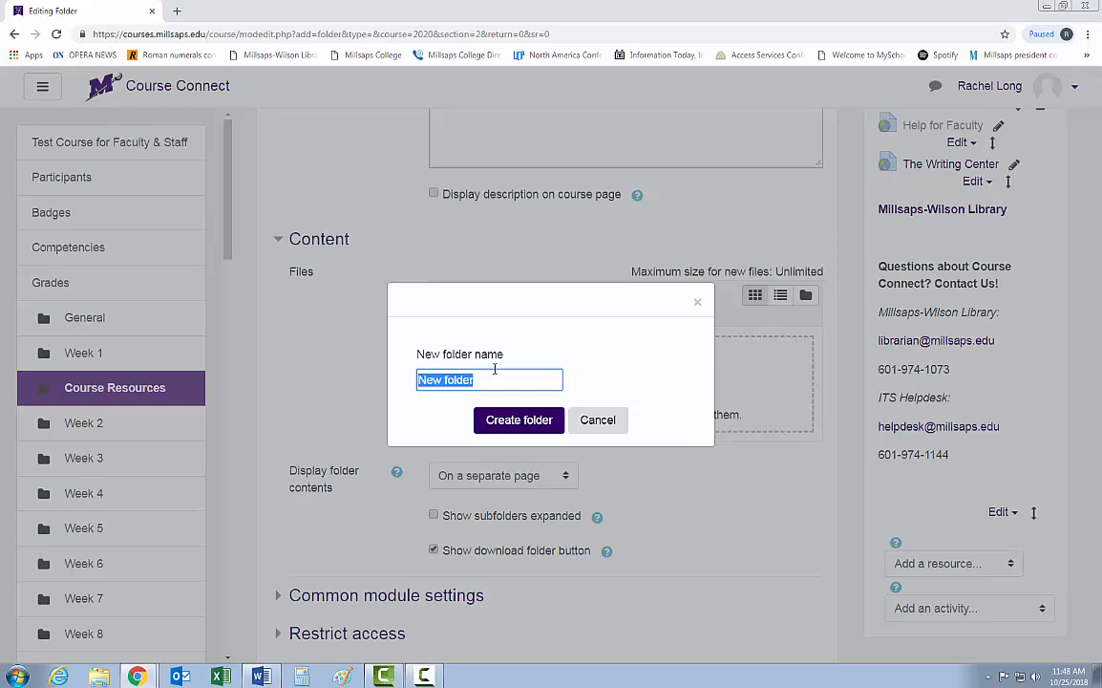
{"action": "type", "text": "Lessons"}
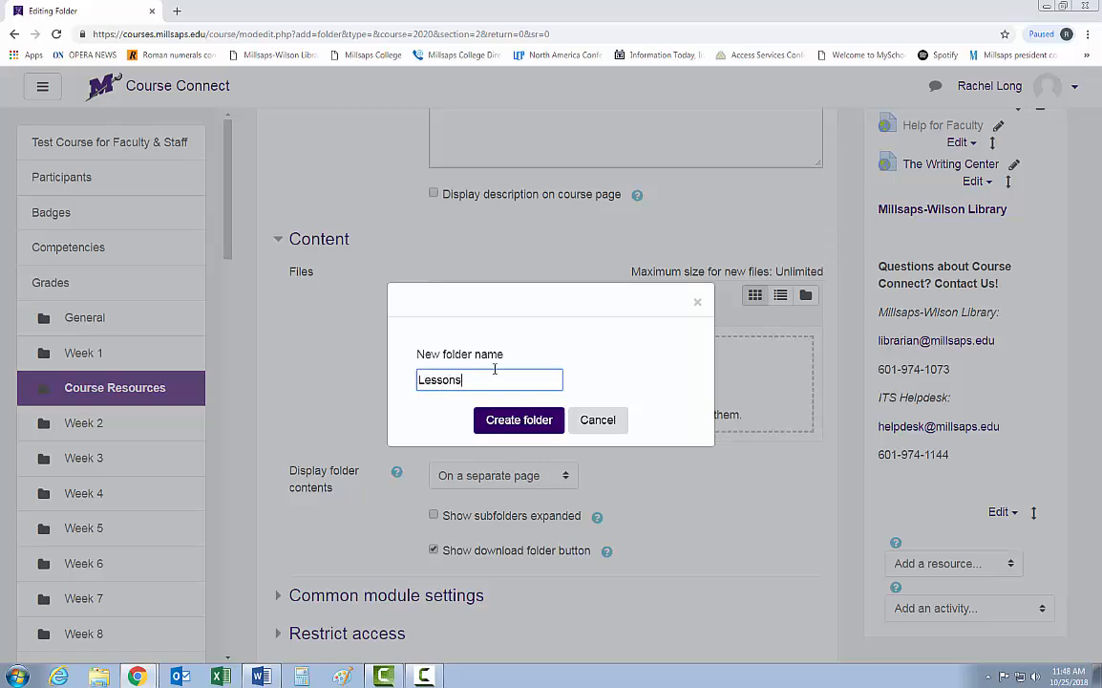
{"action": "left_click", "coordinate": [521, 423]}
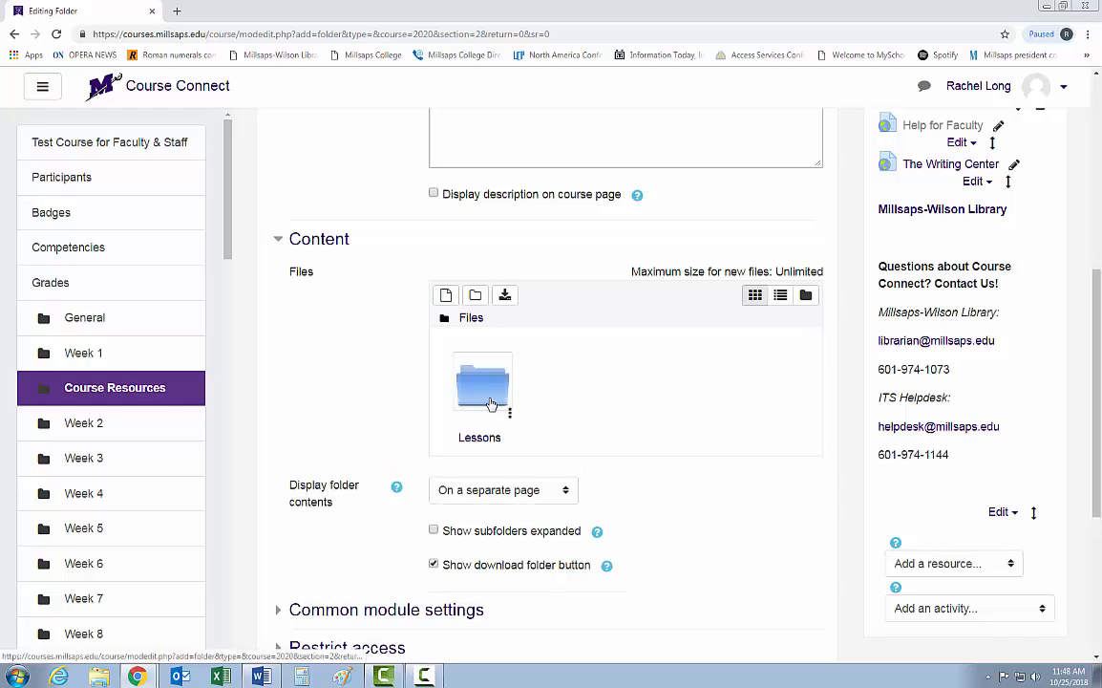
{"action": "left_click", "coordinate": [487, 398]}
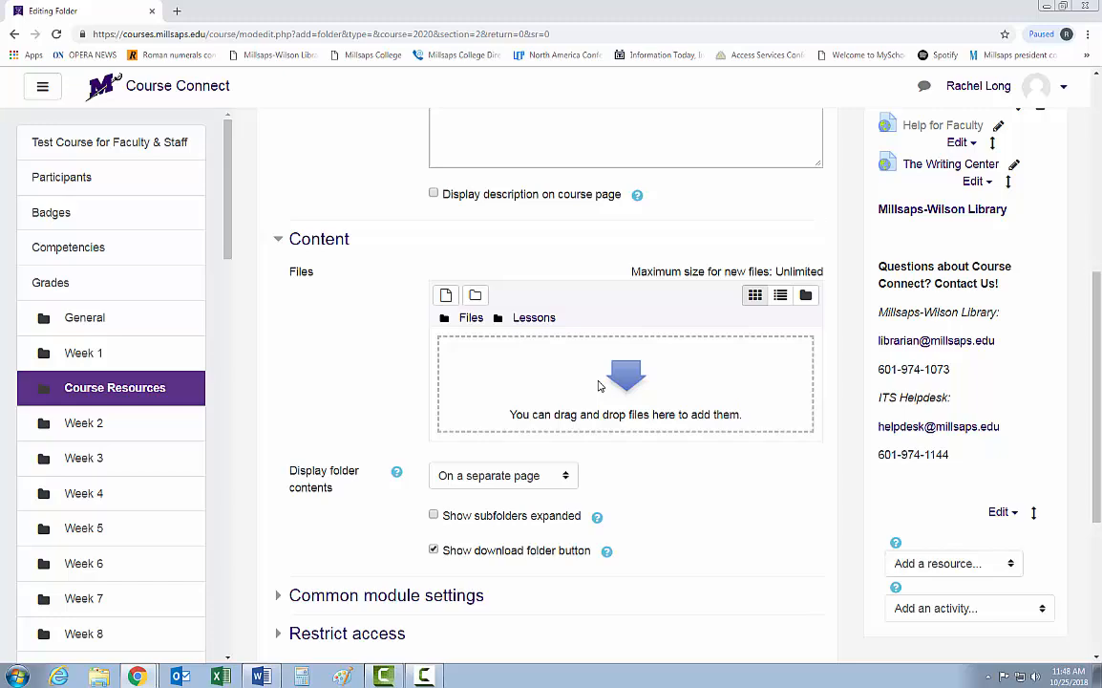
Upload the Word document Settings for Lesson Plugin in Course Connect to the Lessons subfolder.
{"action": "left_click", "coordinate": [598, 385]}
{"action": "left_click", "coordinate": [450, 324]}
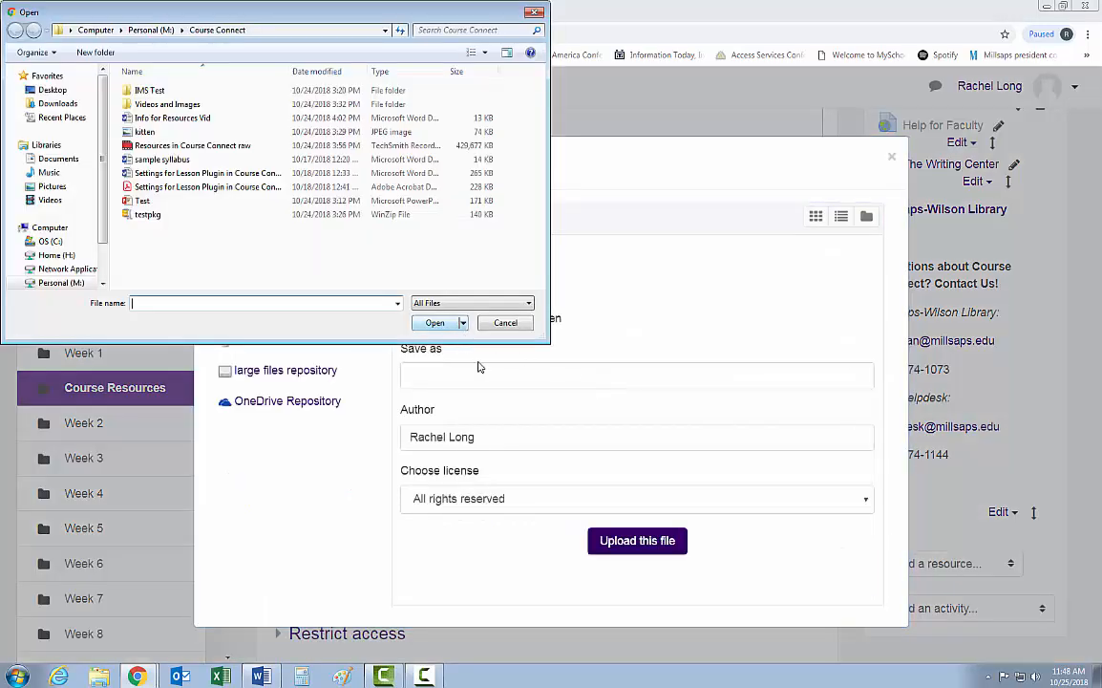
{"action": "left_click", "coordinate": [220, 174]}
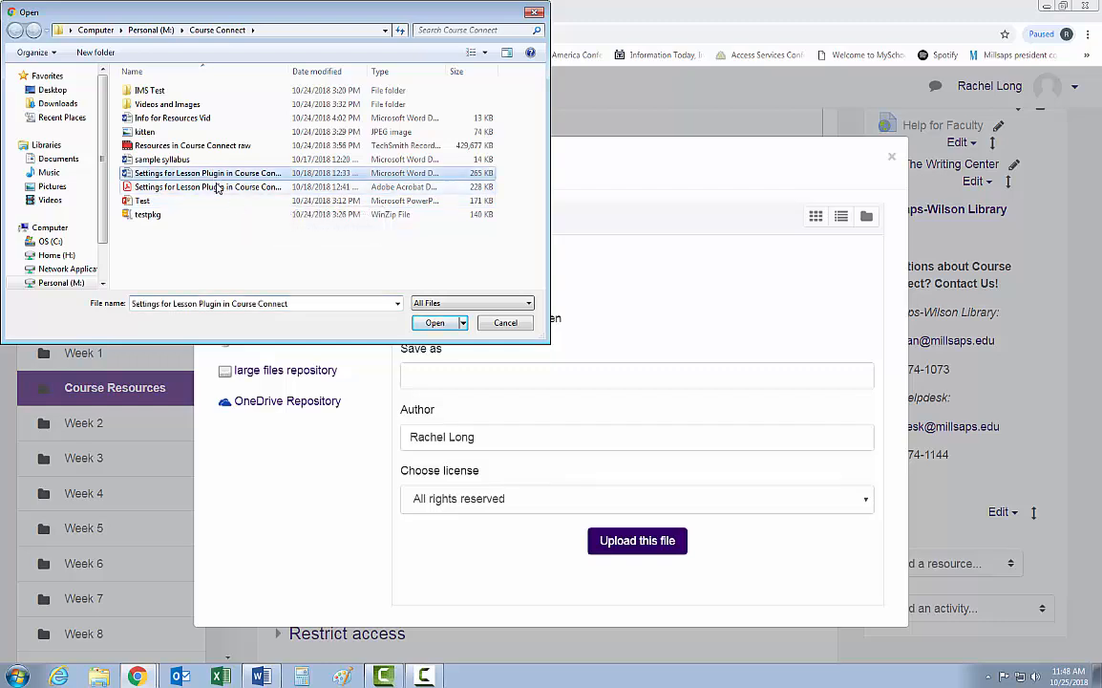
{"action": "left_click", "coordinate": [432, 323]}
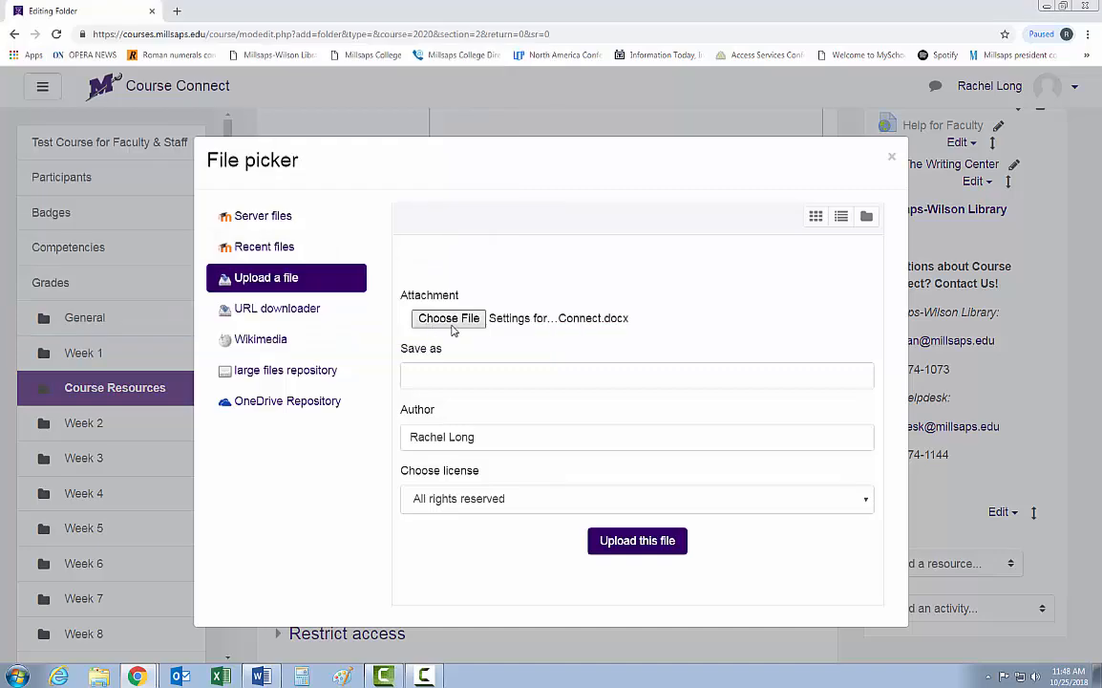
{"action": "left_click", "coordinate": [630, 542]}
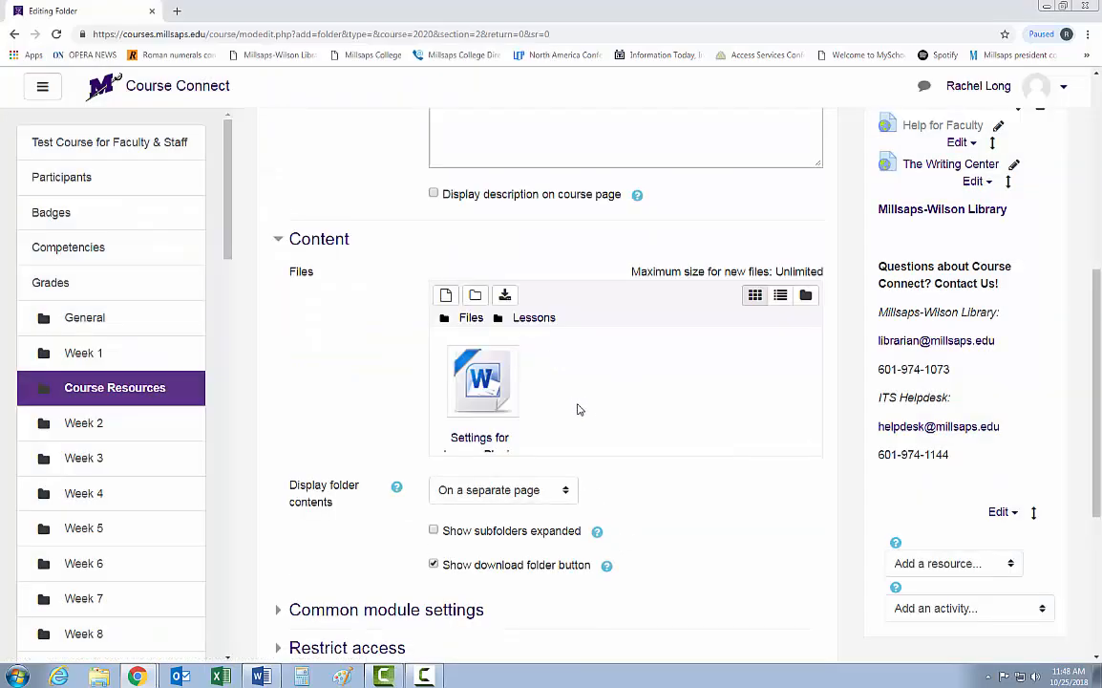
Upload the PDF version of Settings for Lesson Plugin in Course Connect to the Lessons subfolder.
{"action": "left_click", "coordinate": [446, 295]}
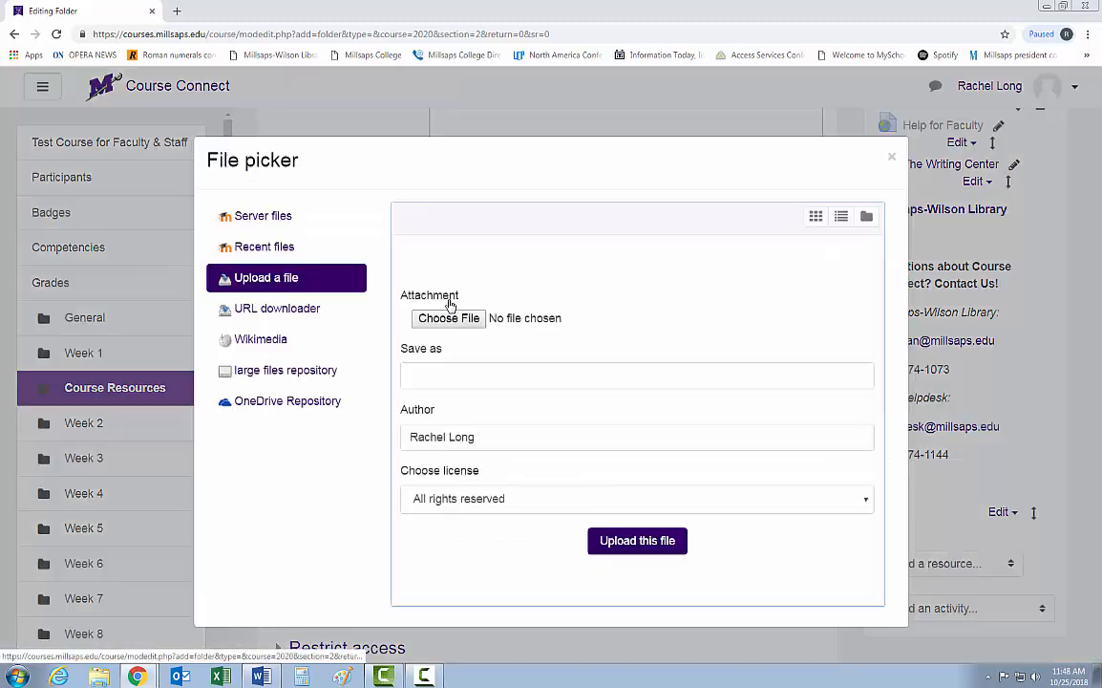
{"action": "left_click", "coordinate": [448, 316]}
{"action": "left_click", "coordinate": [234, 188]}
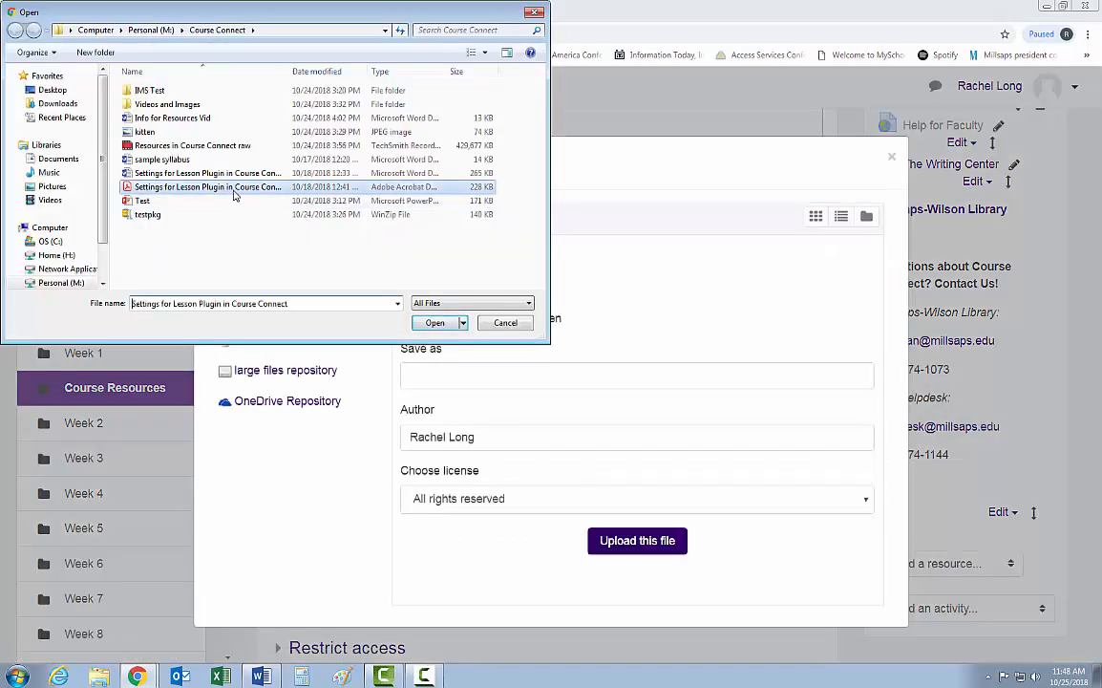
{"action": "left_click", "coordinate": [435, 323]}
{"action": "left_click", "coordinate": [597, 537]}
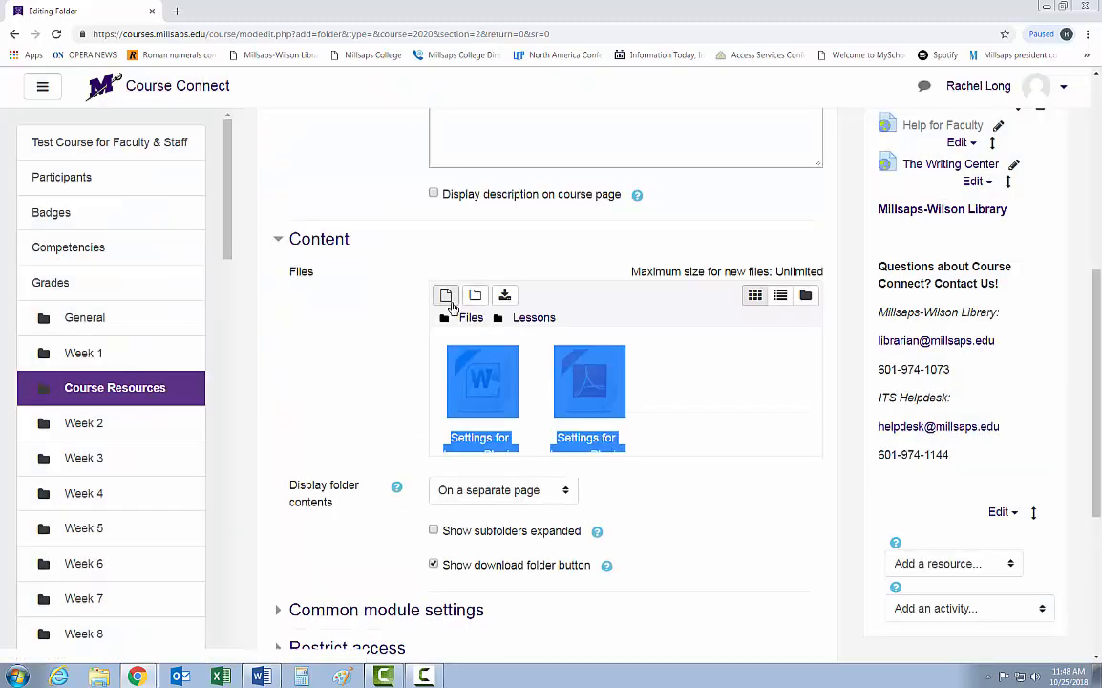
Upload the PowerPoint file Test to the Lessons subfolder.
{"action": "left_click", "coordinate": [447, 298]}
{"action": "left_click", "coordinate": [454, 321]}
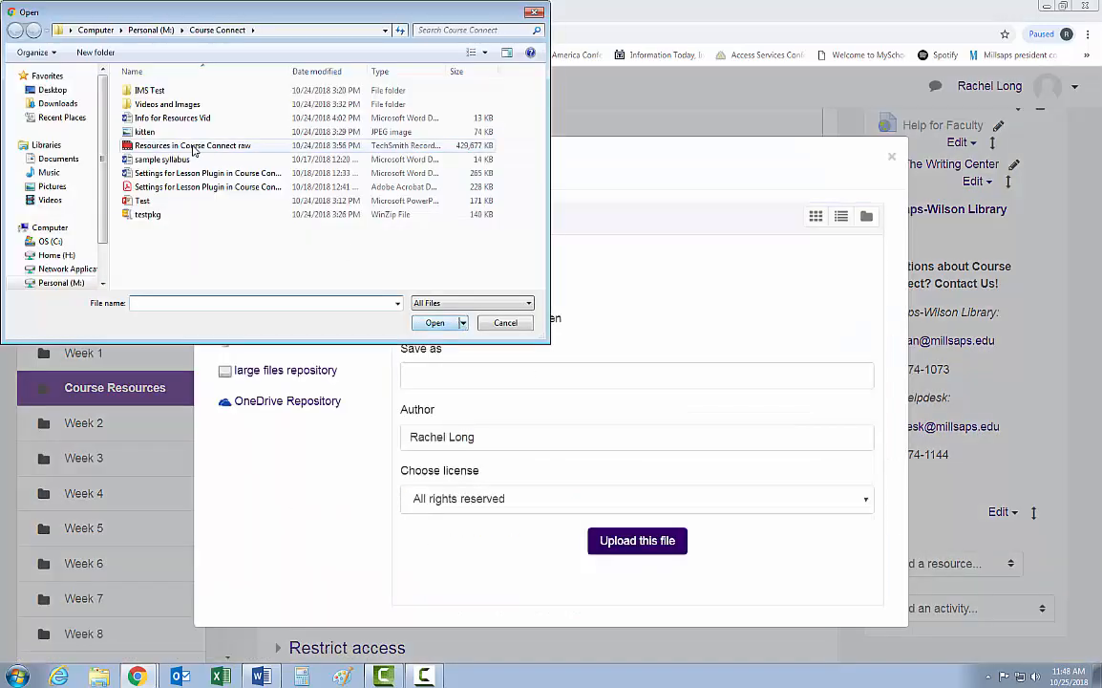
{"action": "left_click", "coordinate": [196, 202]}
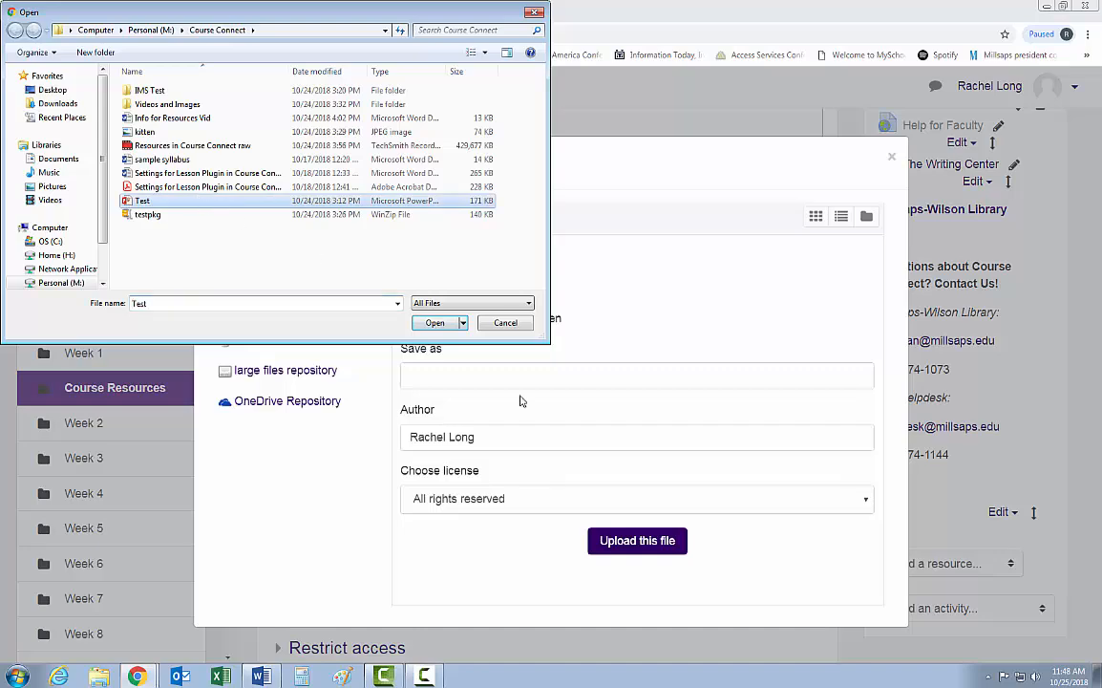
{"action": "left_click", "coordinate": [433, 323]}
{"action": "left_click", "coordinate": [655, 545]}
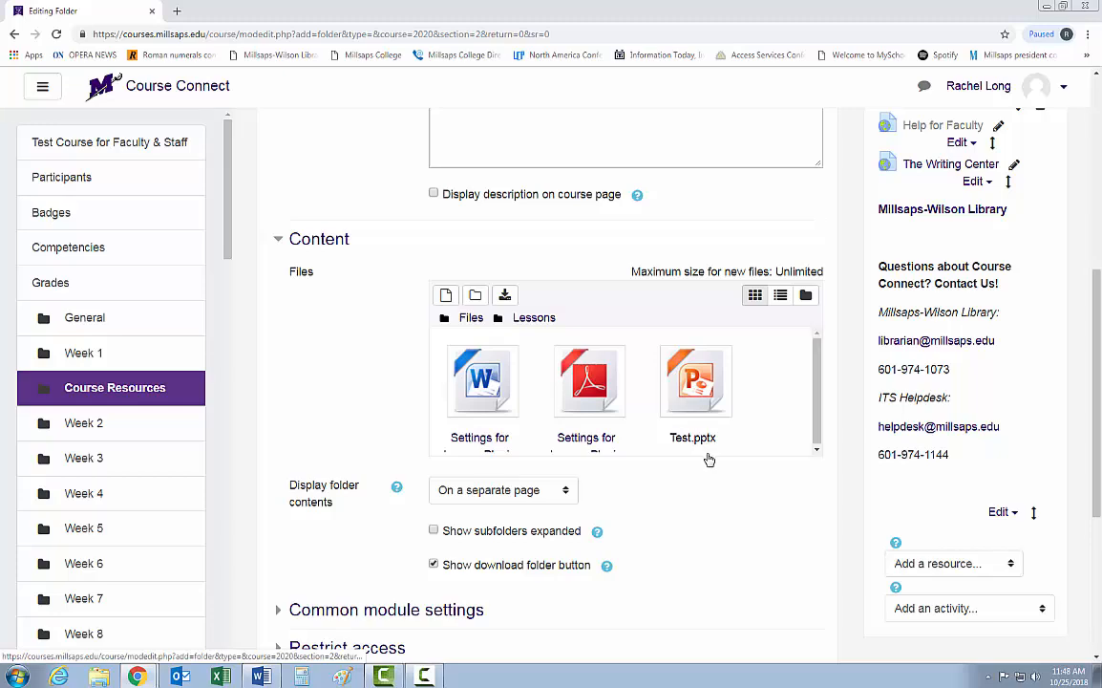
Set the folder resource to show subfolders expanded, save it and return to the course.
{"action": "scroll", "coordinate": [606, 430], "scroll_direction": "down", "scroll_amount": 2}
{"action": "scroll", "coordinate": [603, 428], "scroll_direction": "down", "scroll_amount": 2}
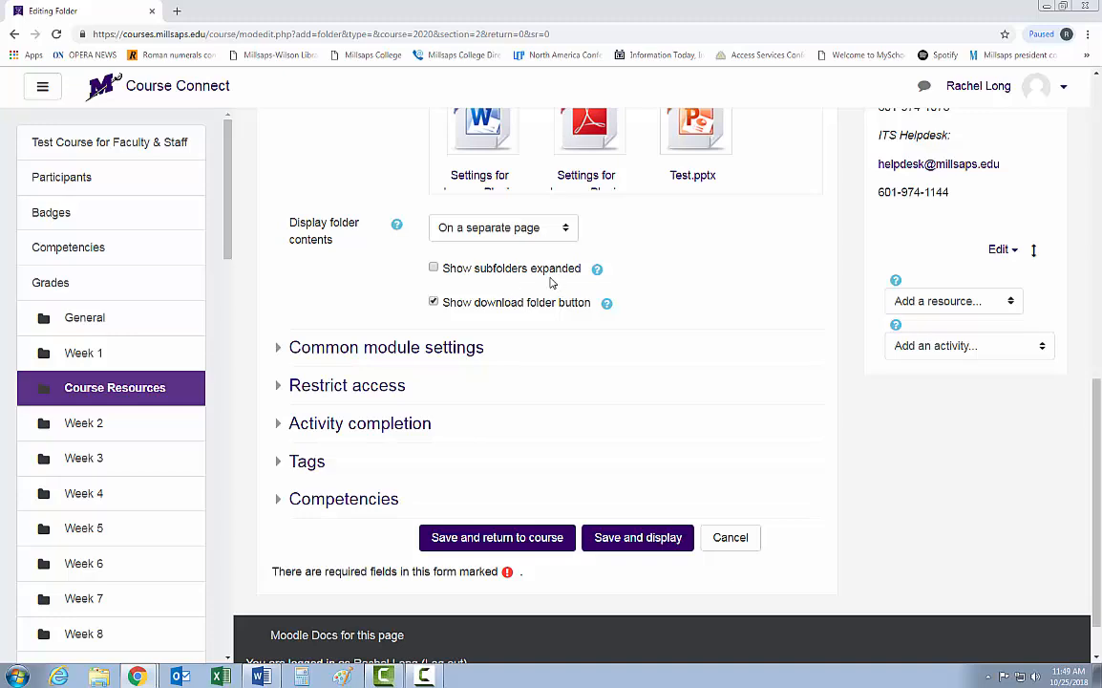
{"action": "scroll", "coordinate": [552, 283], "scroll_direction": "up", "scroll_amount": 4}
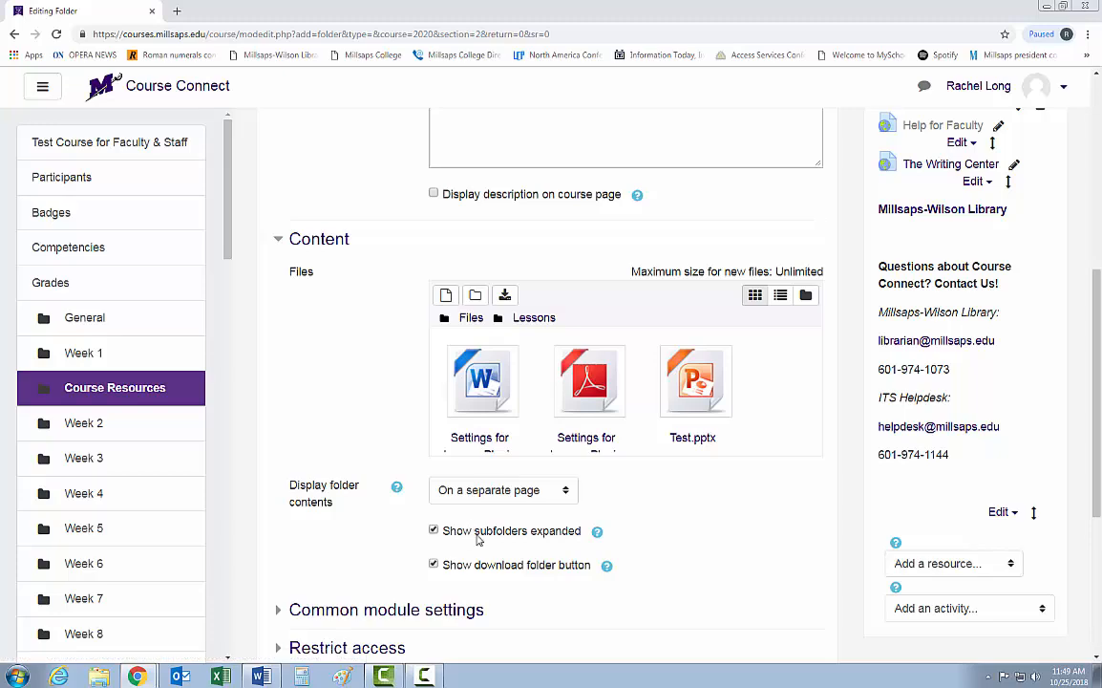
{"action": "scroll", "coordinate": [573, 528], "scroll_direction": "down", "scroll_amount": 4}
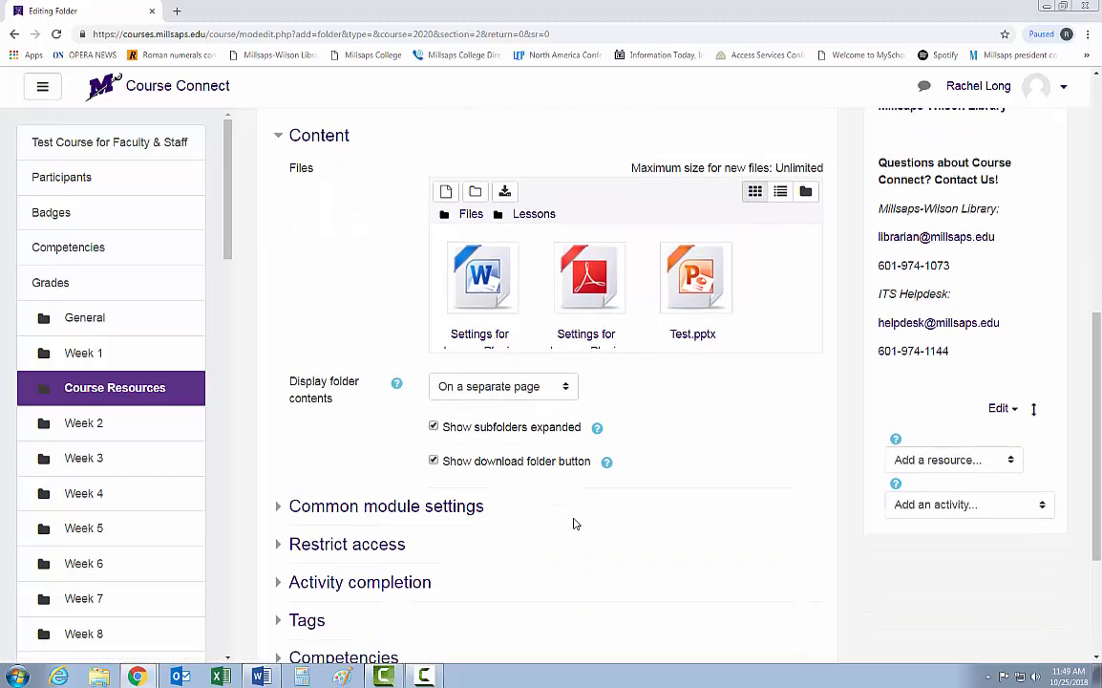
{"action": "left_click", "coordinate": [537, 539]}
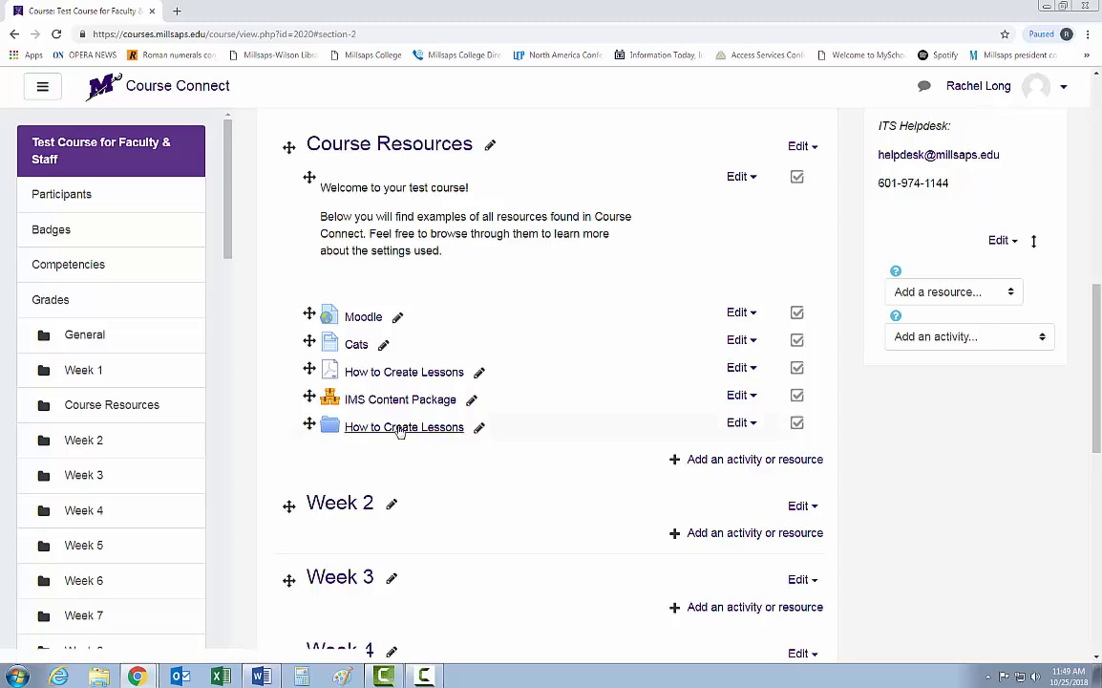
Open the How to Create Lessons folder to check its contents, and return to the course's Course Resources section.
{"action": "left_click", "coordinate": [400, 429]}
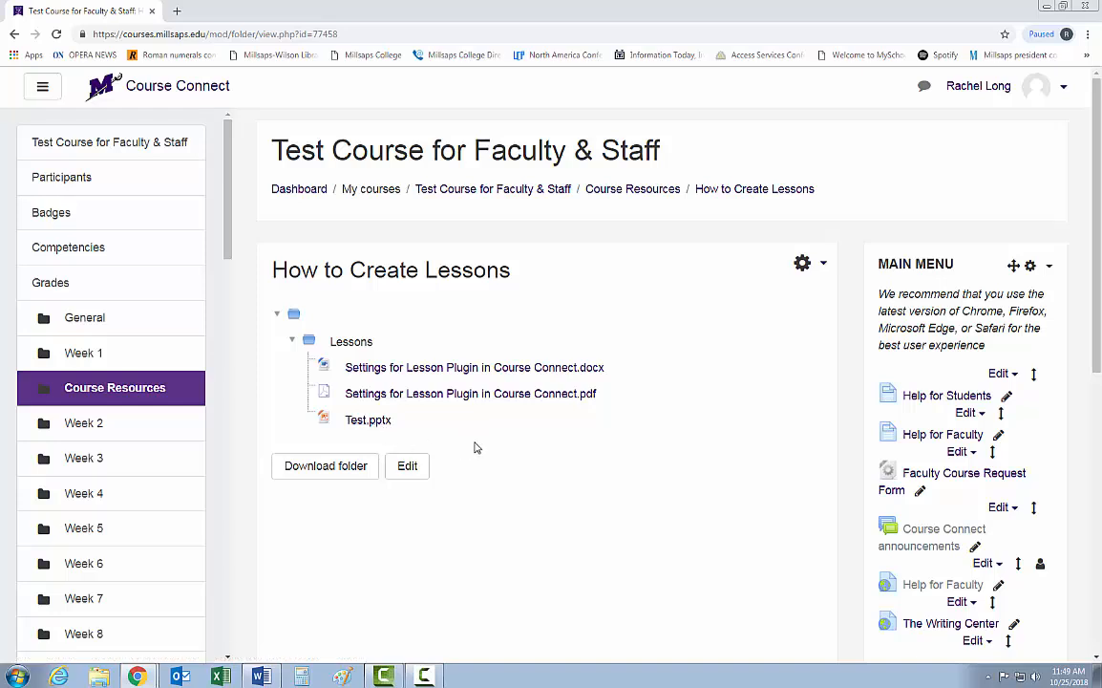
{"action": "left_click", "coordinate": [516, 190]}
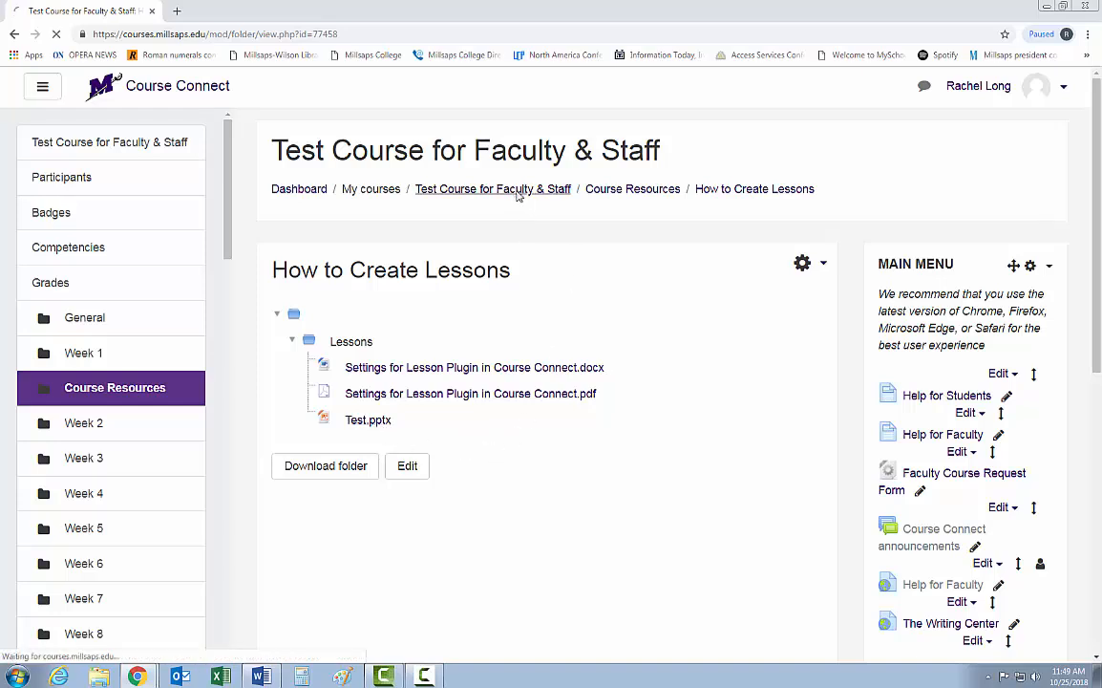
{"action": "scroll", "coordinate": [581, 547], "scroll_direction": "down", "scroll_amount": 8}
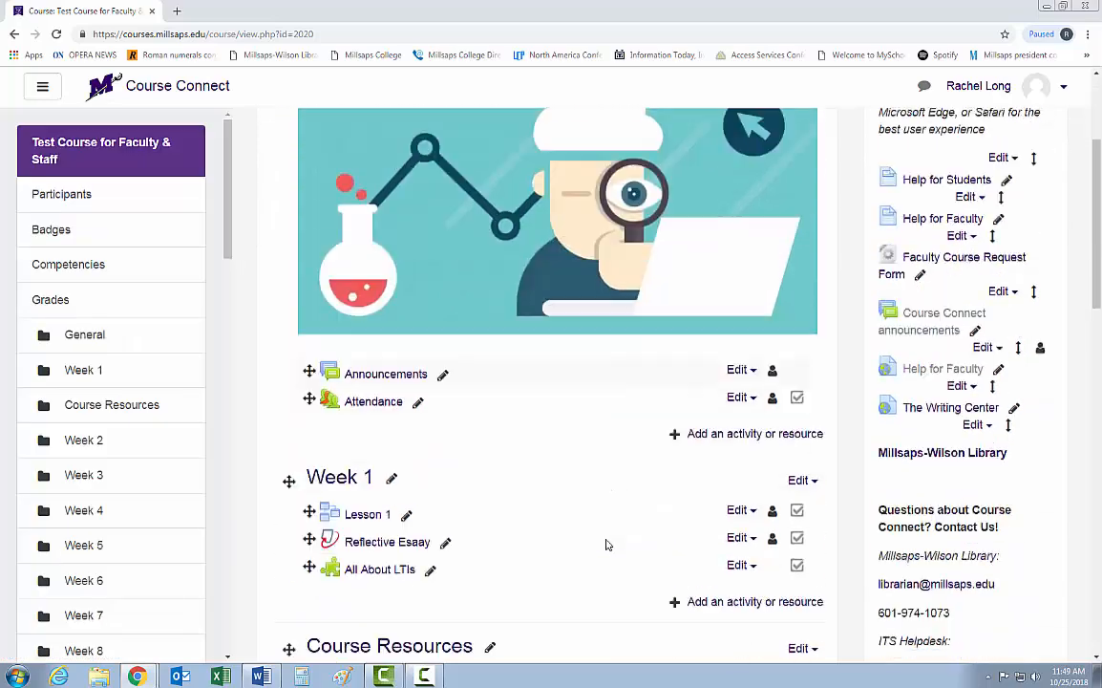
{"action": "scroll", "coordinate": [573, 526], "scroll_direction": "down", "scroll_amount": 1}
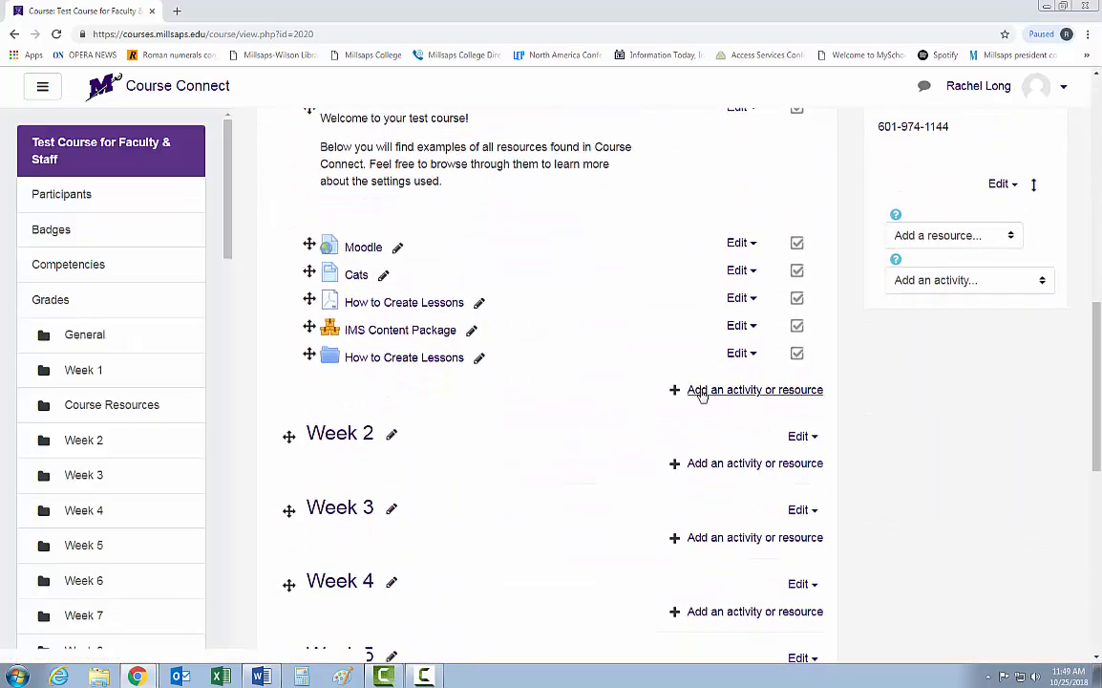
Start adding a Book resource to the Course Resources section.
{"action": "left_click", "coordinate": [701, 389]}
{"action": "scroll", "coordinate": [450, 401], "scroll_direction": "down", "scroll_amount": 10}
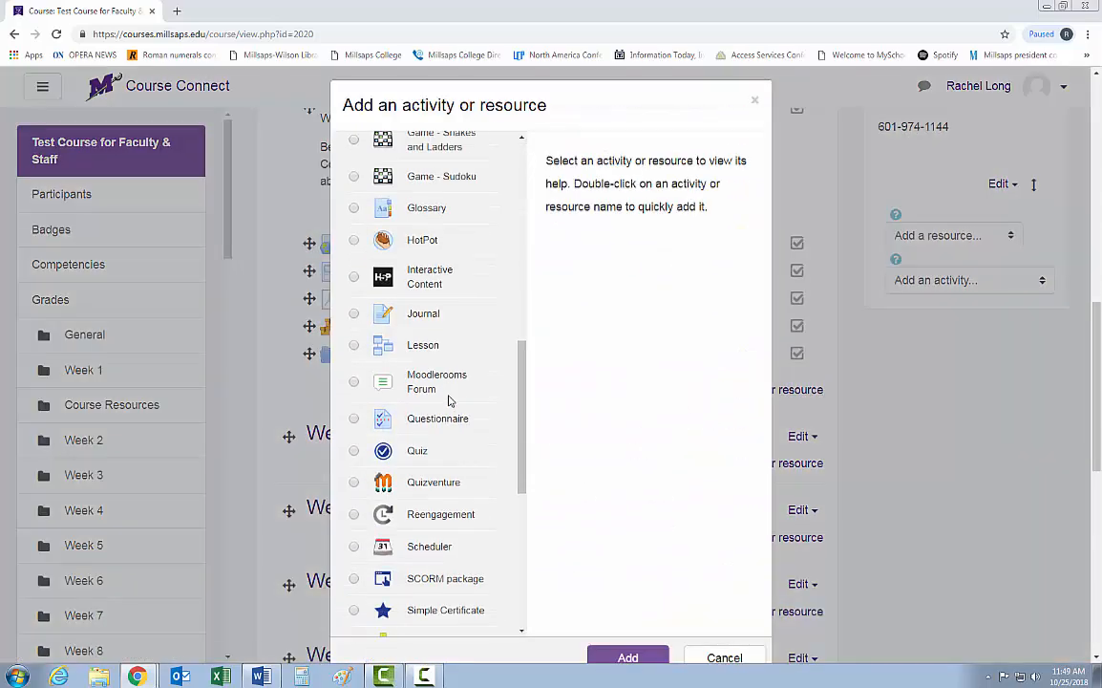
{"action": "scroll", "coordinate": [450, 401], "scroll_direction": "down", "scroll_amount": 1}
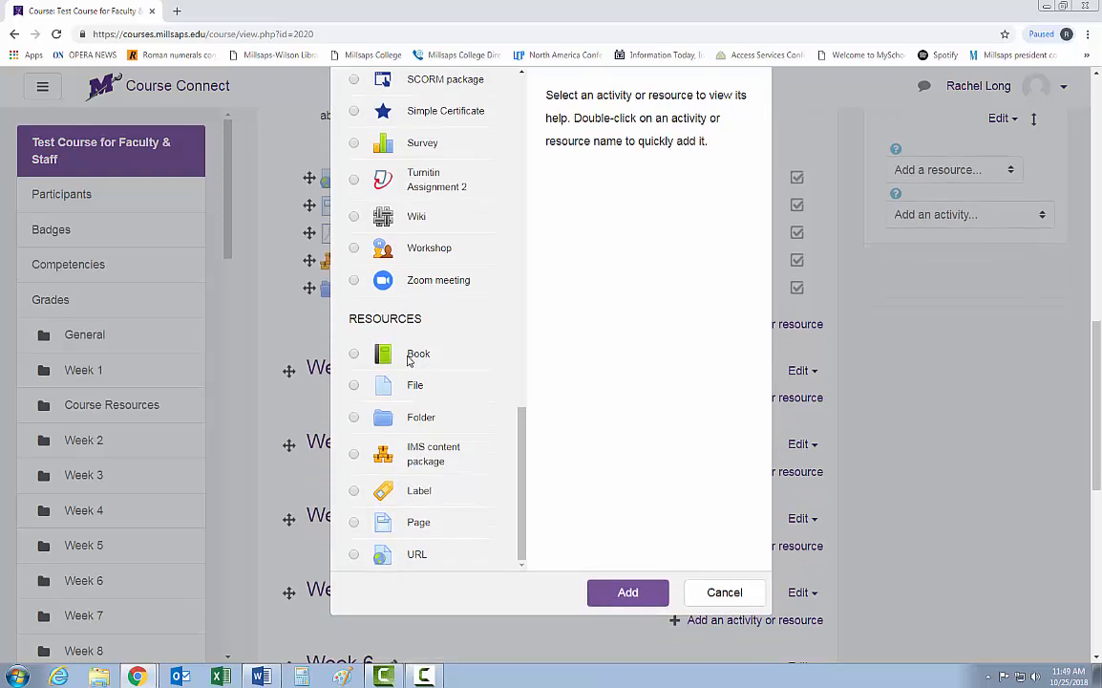
{"action": "left_click", "coordinate": [418, 354]}
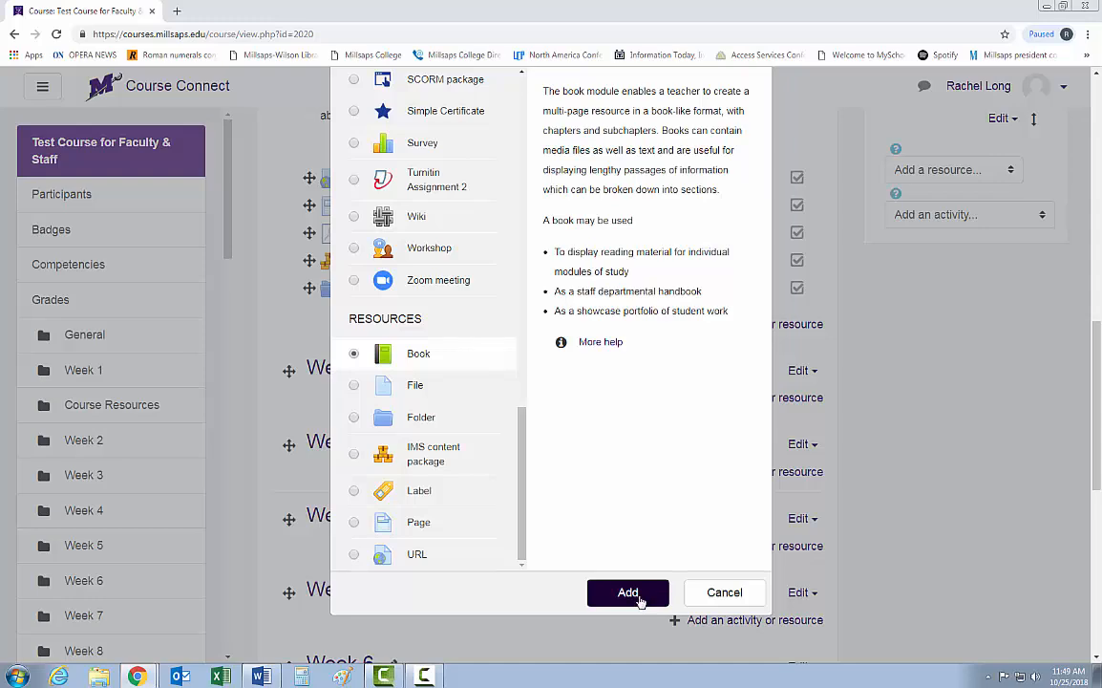
{"action": "left_click", "coordinate": [641, 604]}
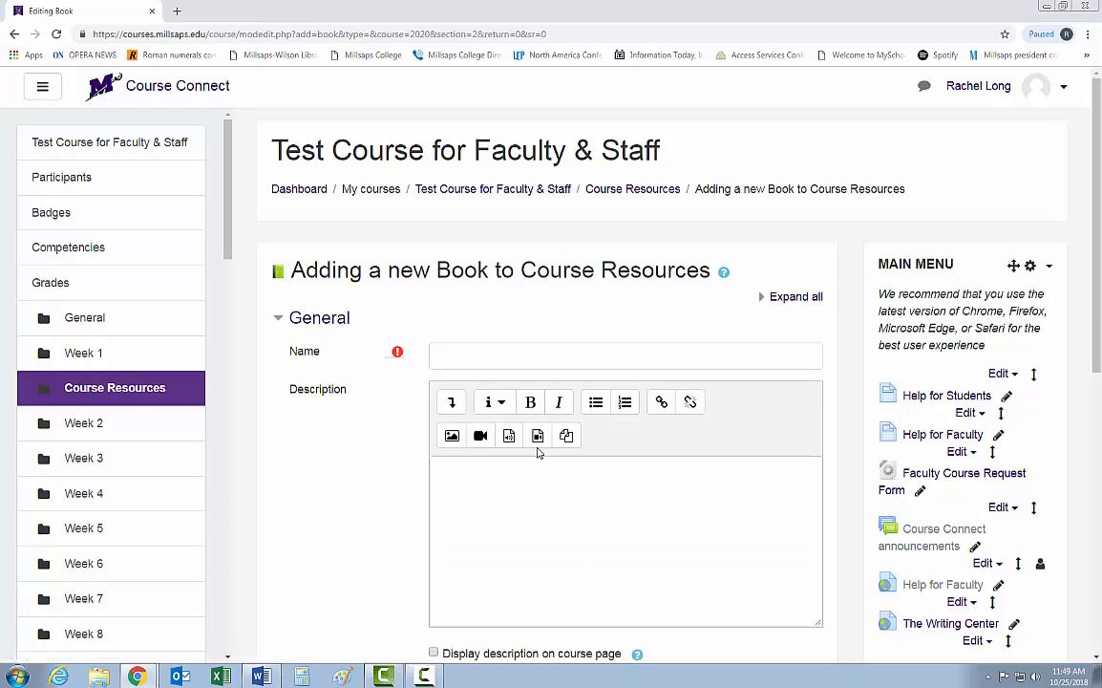
Name the new book Cats: The Book and leave its description empty.
{"action": "left_click", "coordinate": [489, 358]}
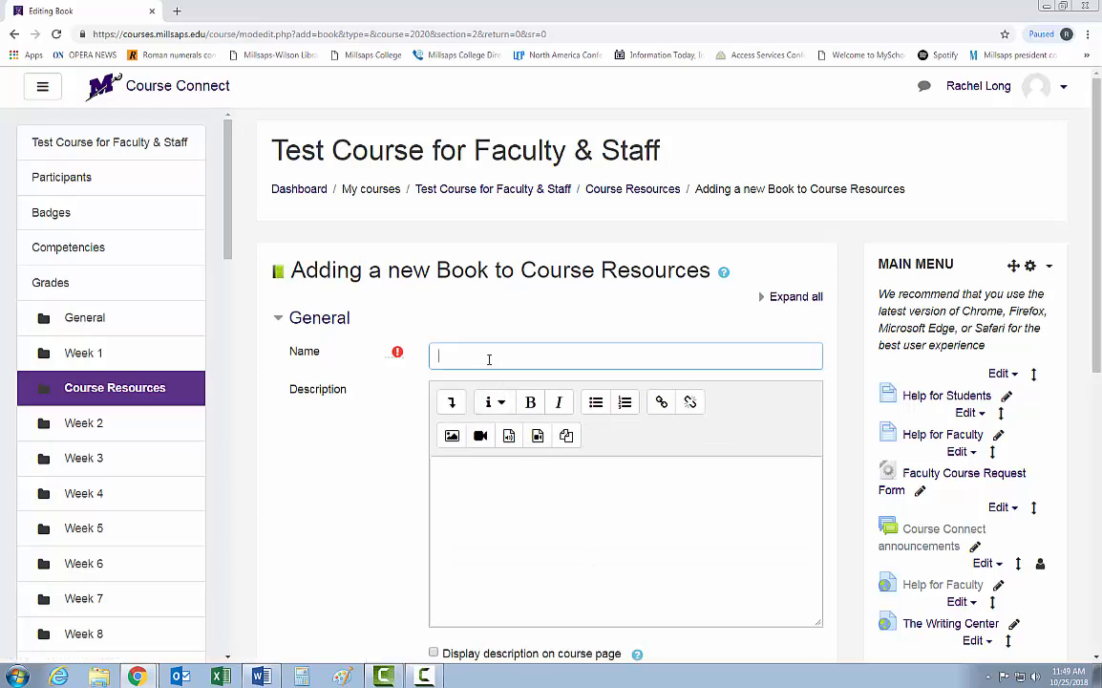
{"action": "type", "text": "Cats: The Book"}
{"action": "scroll", "coordinate": [492, 373], "scroll_direction": "down", "scroll_amount": 3}
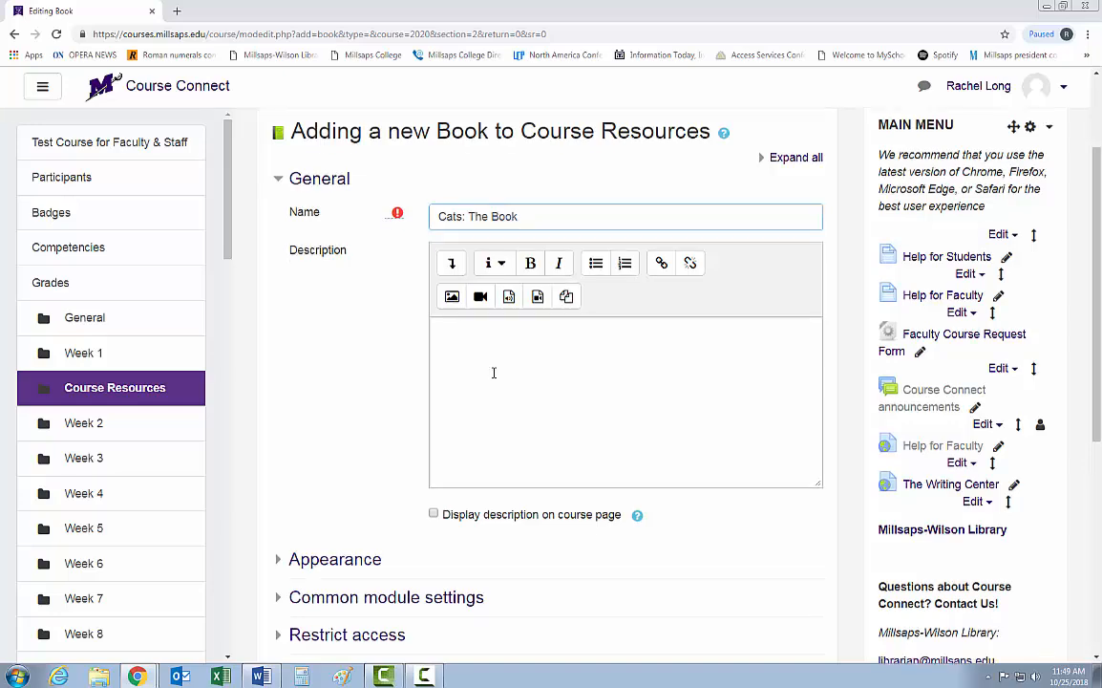
{"action": "left_click", "coordinate": [501, 252]}
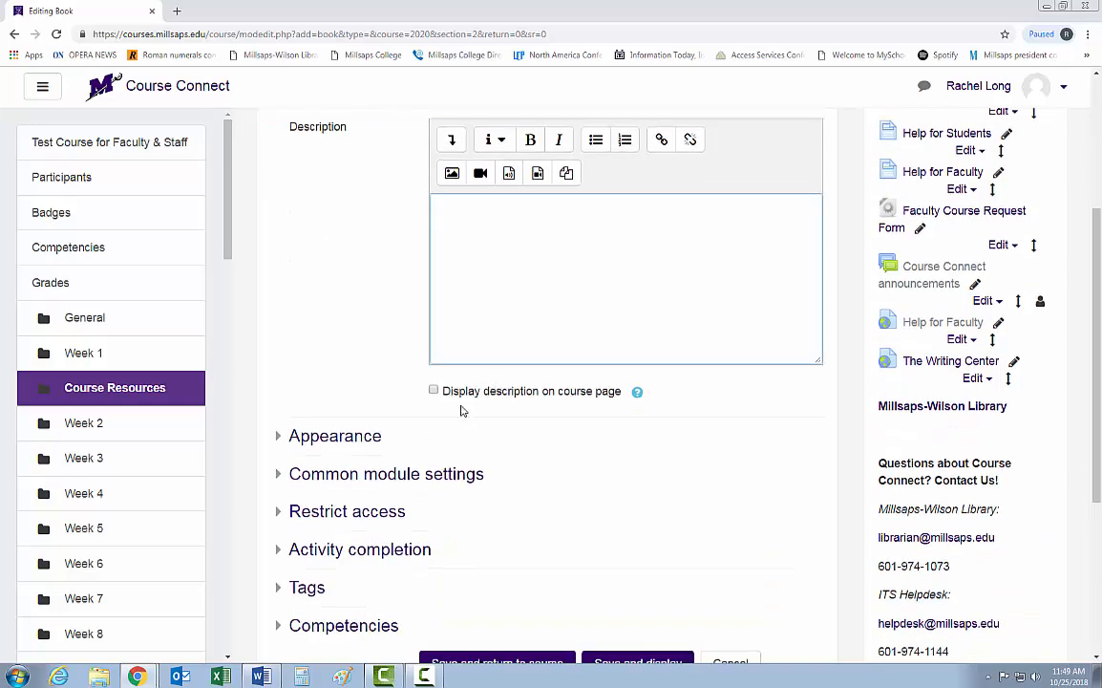
Keep the book's chapter formatting as Numbers, set its style of navigation to Text, and save it, returning to the course.
{"action": "left_click", "coordinate": [279, 439]}
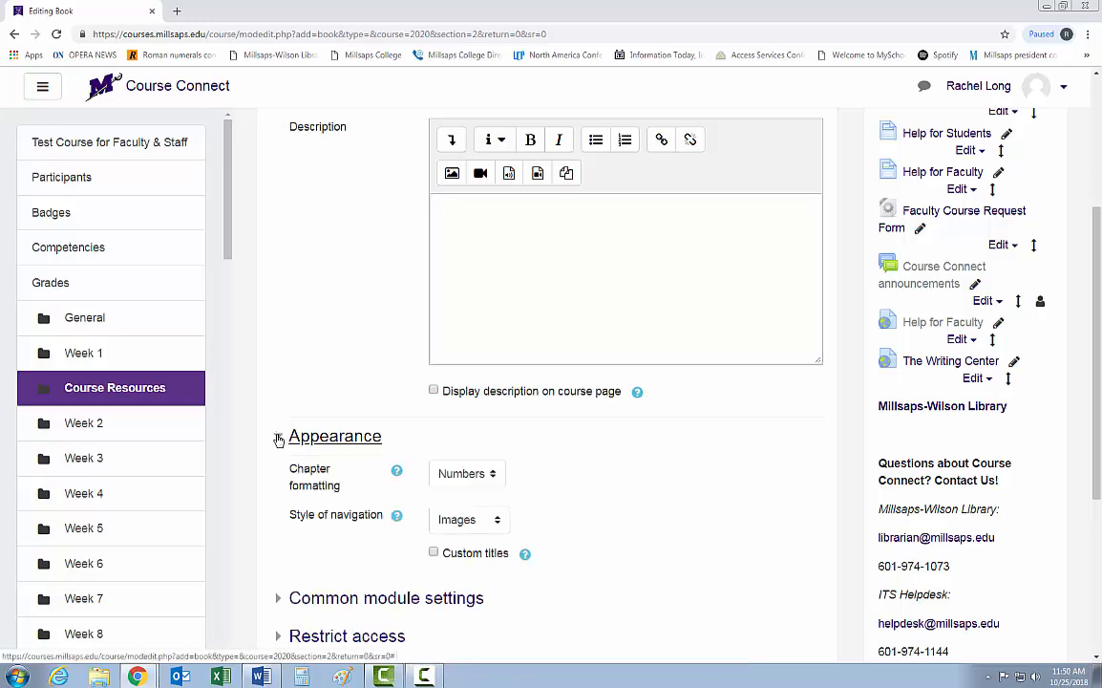
{"action": "scroll", "coordinate": [279, 438], "scroll_direction": "down", "scroll_amount": 3}
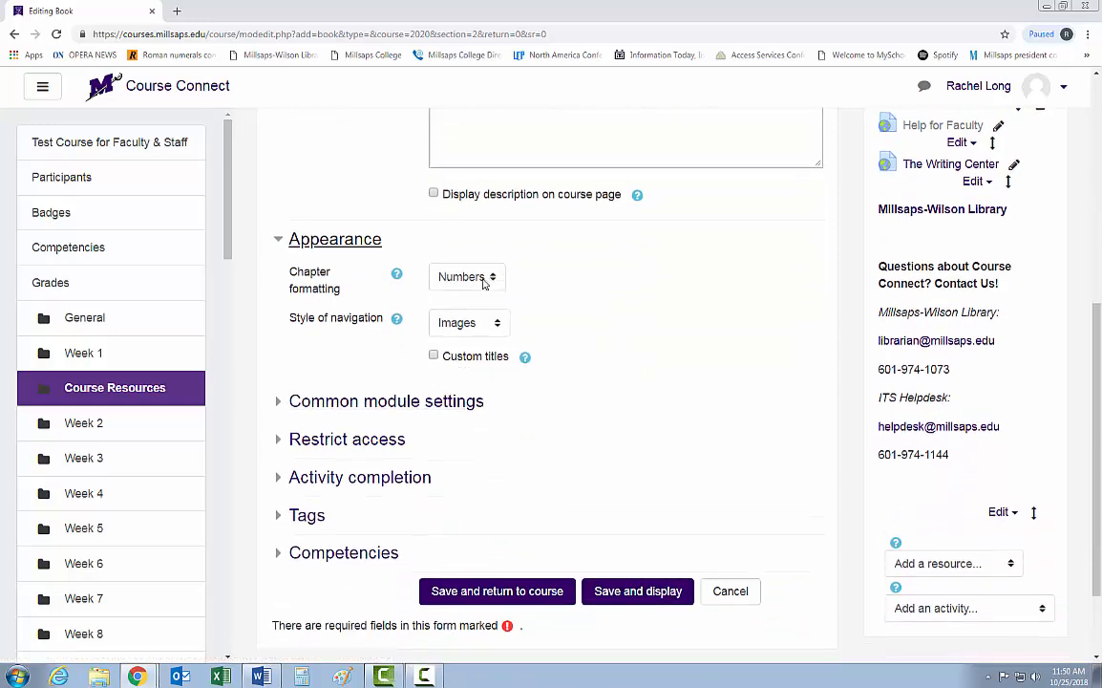
{"action": "left_click", "coordinate": [485, 279]}
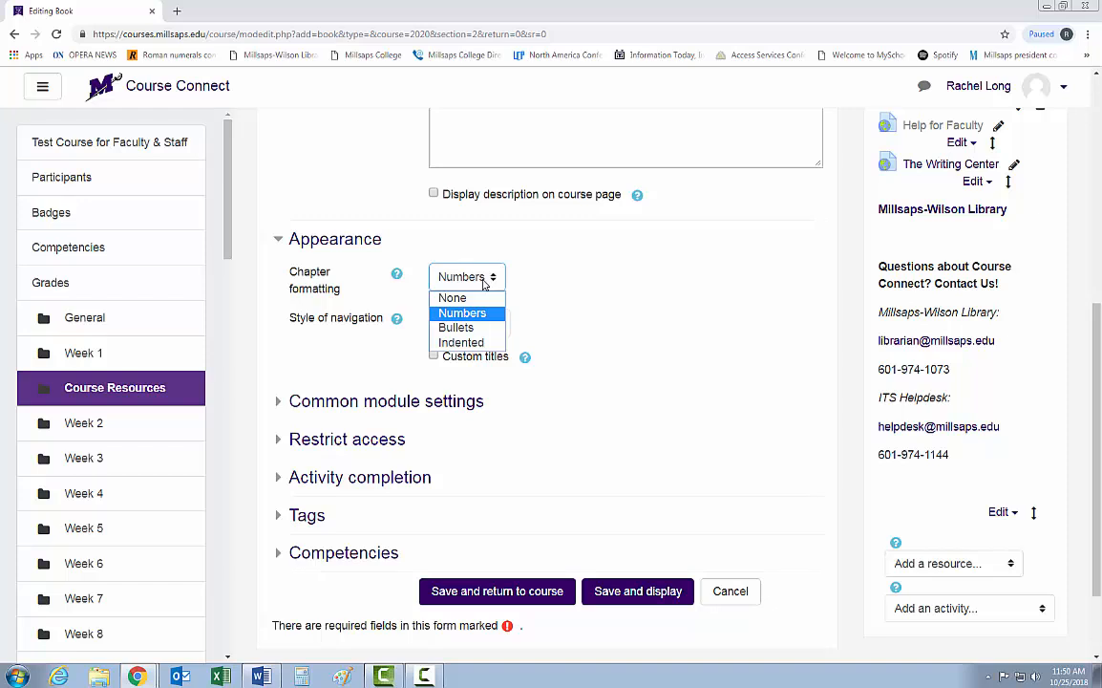
{"action": "left_click", "coordinate": [491, 282]}
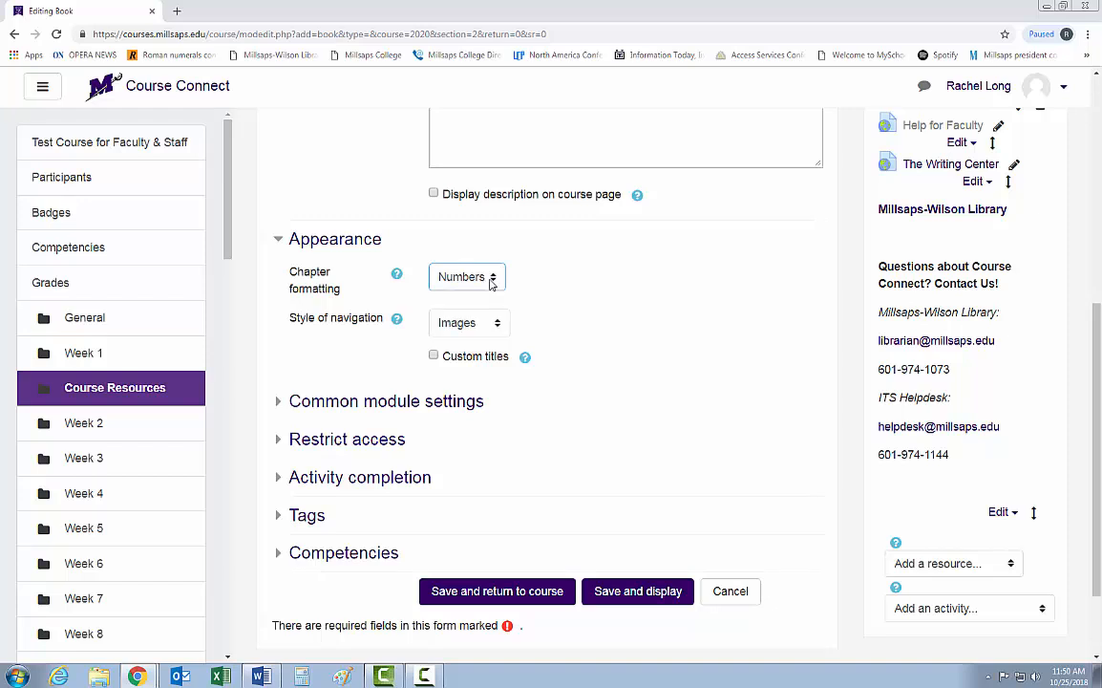
{"action": "left_click", "coordinate": [494, 328]}
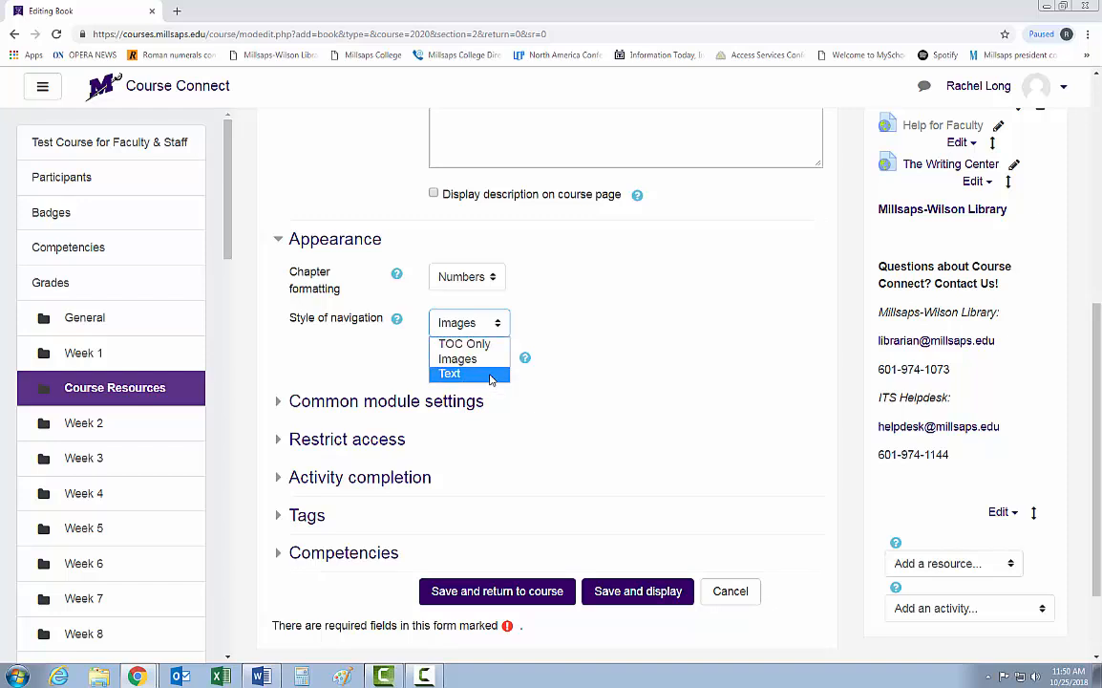
{"action": "left_click", "coordinate": [490, 374]}
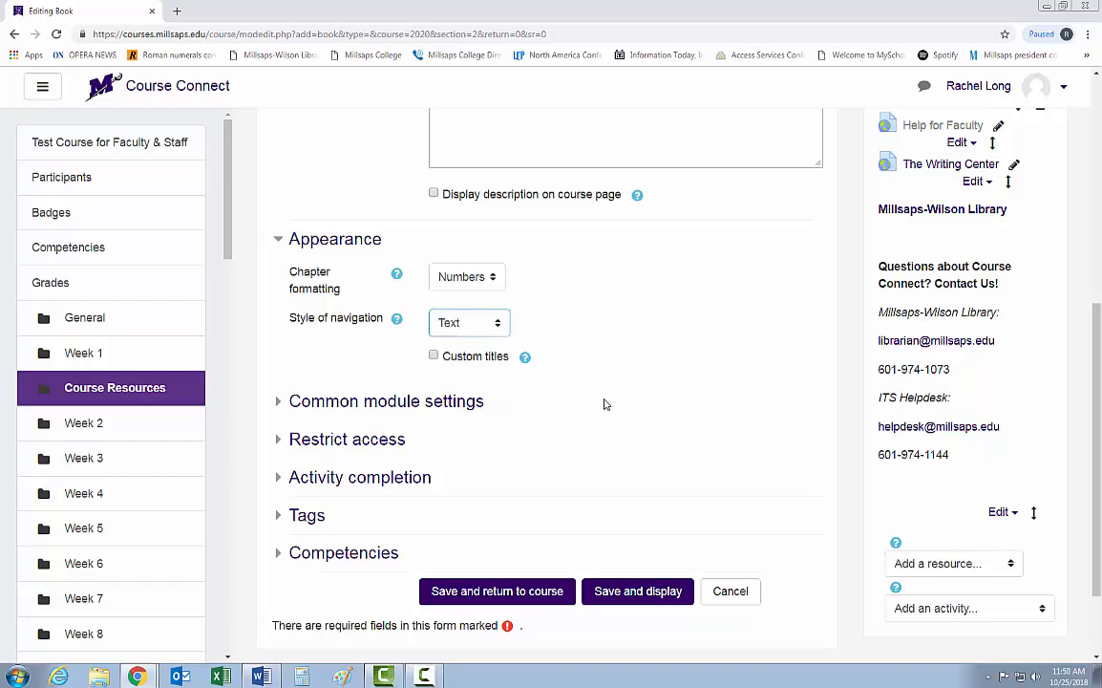
{"action": "left_click", "coordinate": [518, 593]}
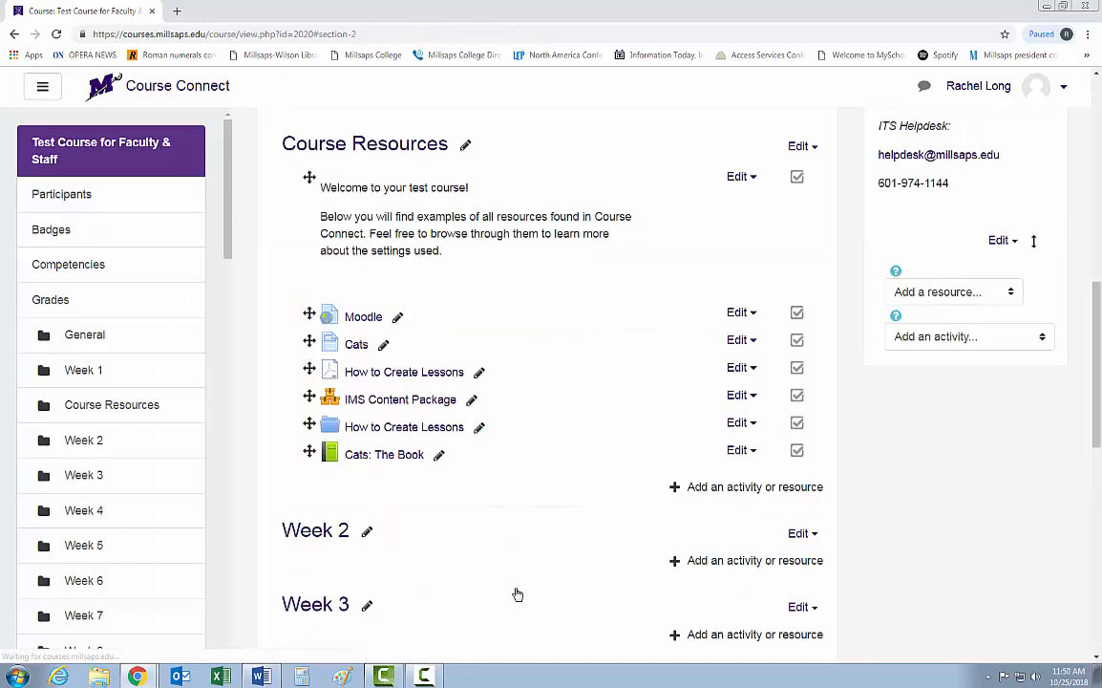
Open Cats: The Book and title its first chapter About Cats.
{"action": "left_click", "coordinate": [385, 454]}
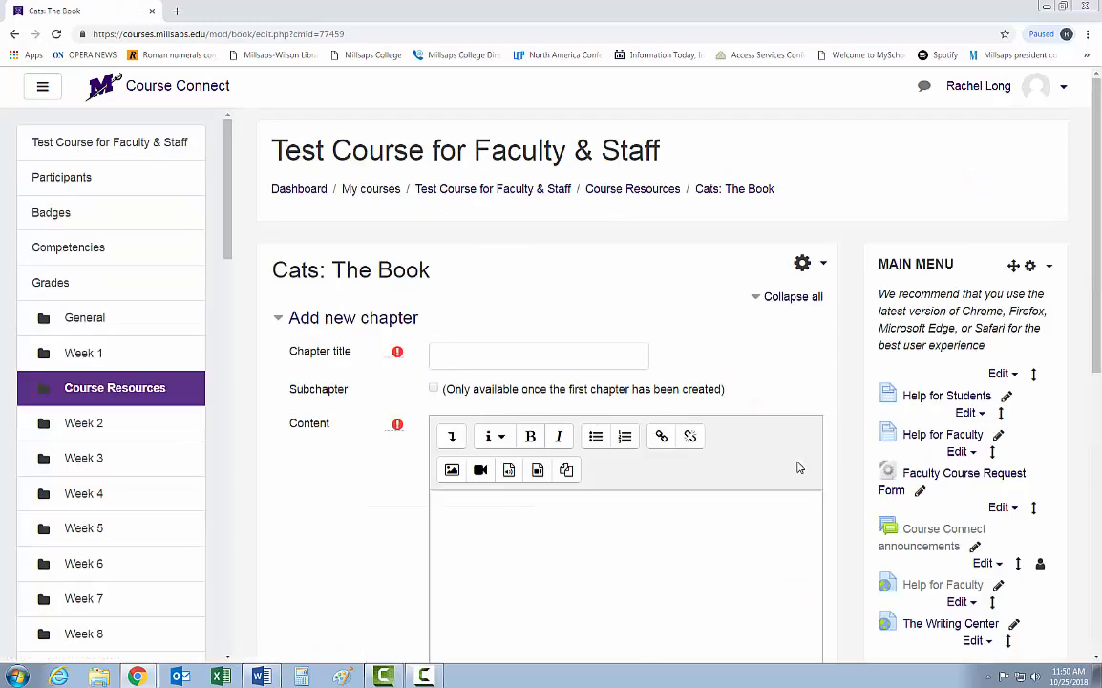
{"action": "scroll", "coordinate": [800, 467], "scroll_direction": "down", "scroll_amount": 2}
{"action": "left_click", "coordinate": [591, 232]}
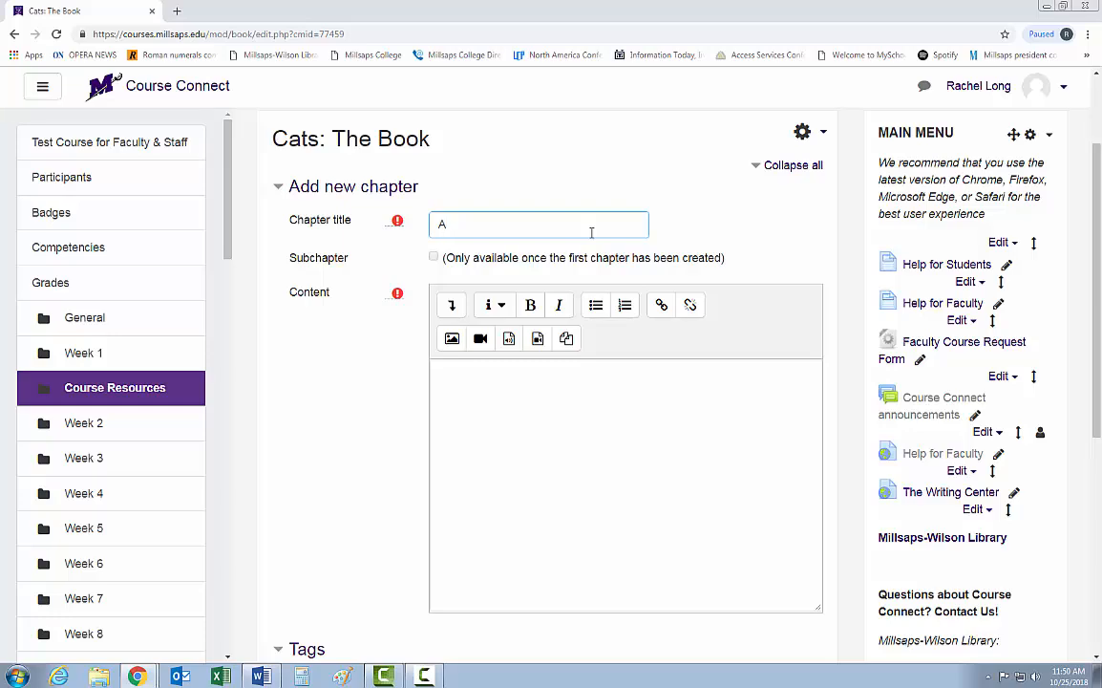
{"action": "type", "text": "About Cats"}
{"action": "scroll", "coordinate": [591, 232], "scroll_direction": "down", "scroll_amount": 1}
{"action": "left_click", "coordinate": [571, 324]}
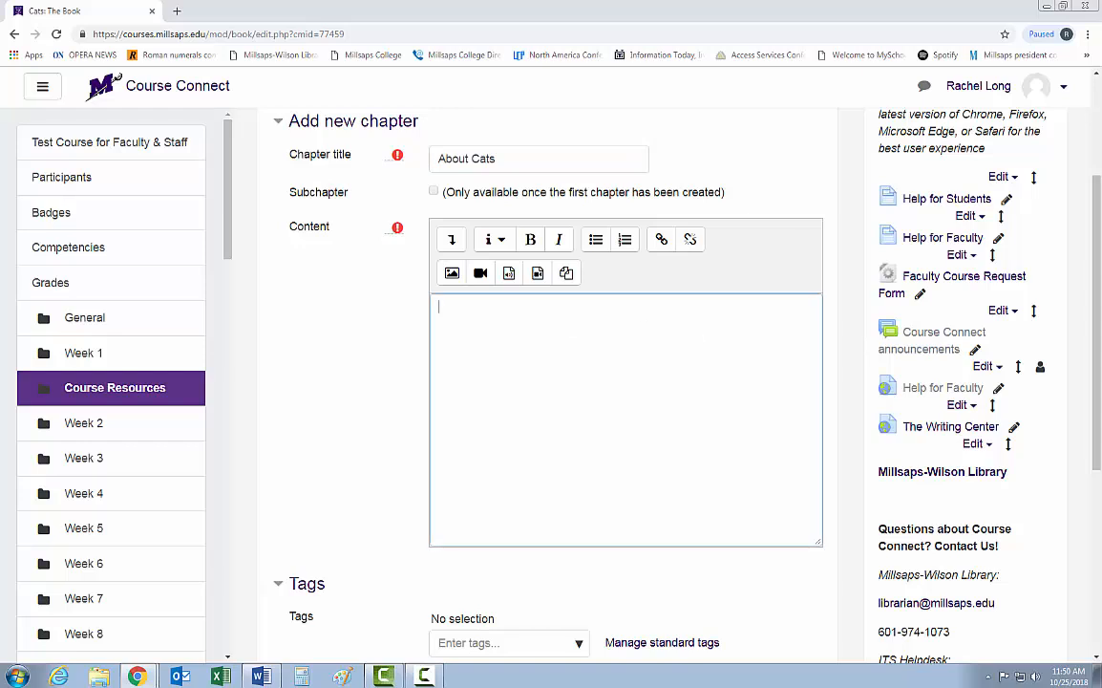
Paste the prepared paragraphs describing cats into the About Cats chapter's content and save the chapter.
{"action": "key", "text": "alt+Tab"}
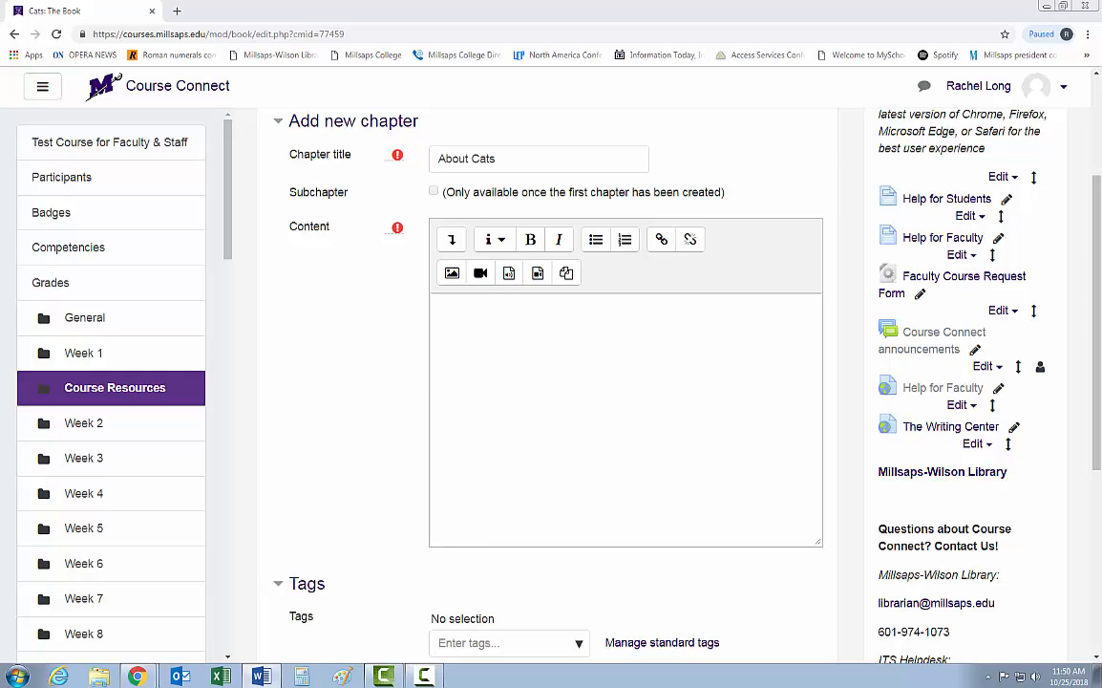
{"action": "left_click", "coordinate": [561, 423]}
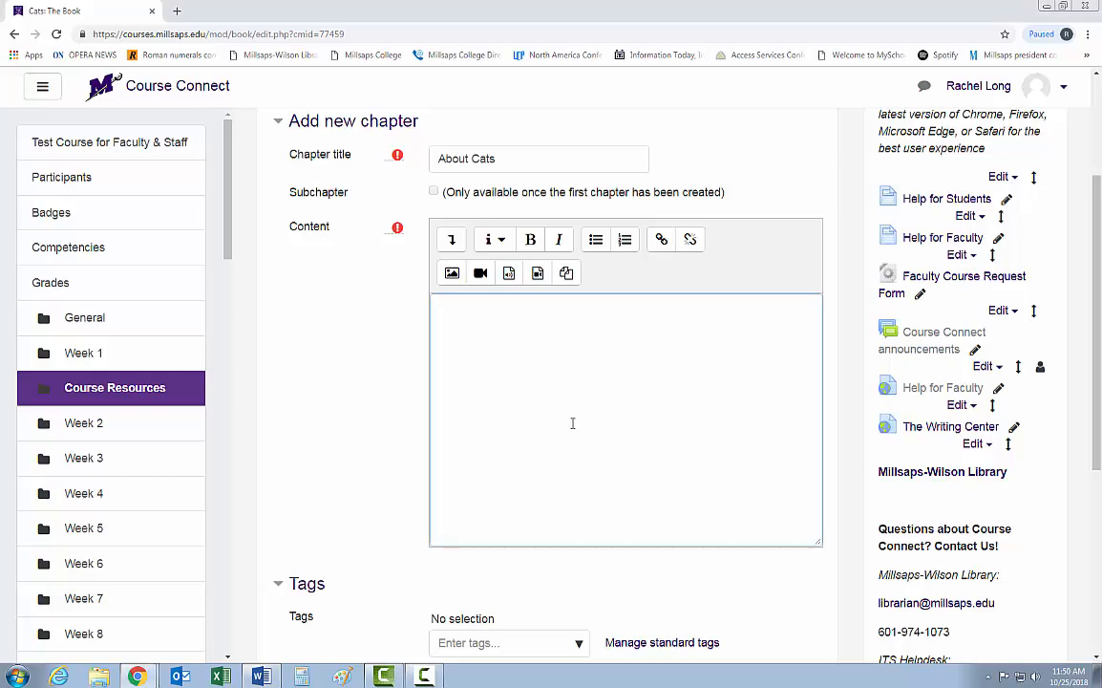
{"action": "key", "text": "ctrl+v"}
{"action": "scroll", "coordinate": [582, 421], "scroll_direction": "down", "scroll_amount": 2}
{"action": "scroll", "coordinate": [582, 422], "scroll_direction": "down", "scroll_amount": 2}
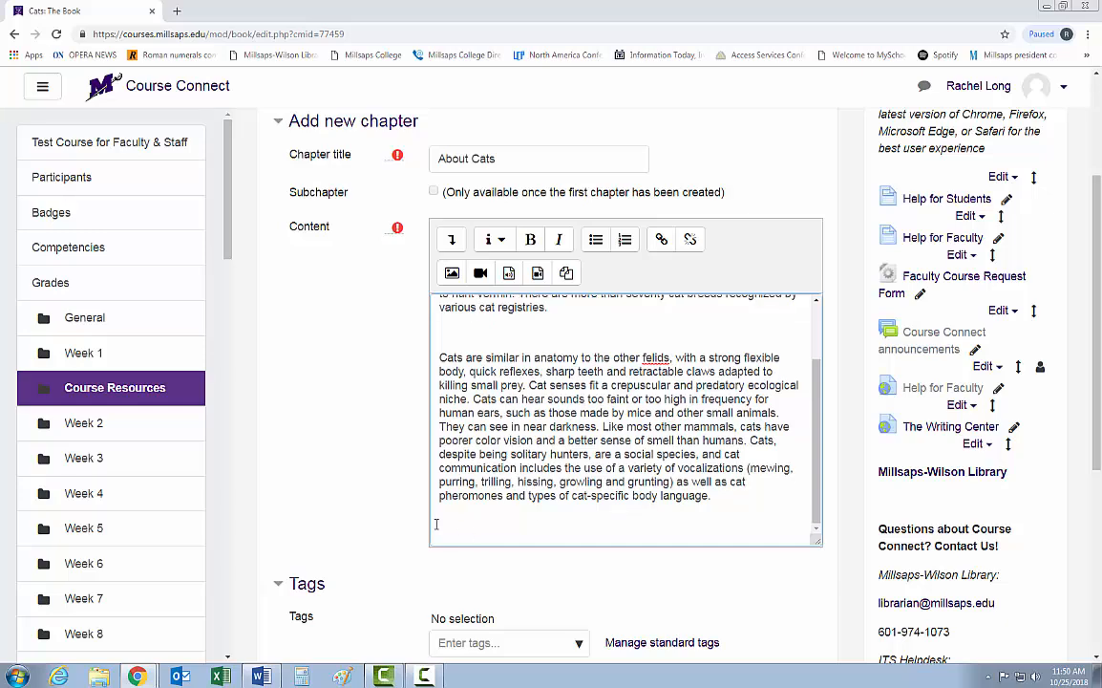
{"action": "scroll", "coordinate": [405, 466], "scroll_direction": "down", "scroll_amount": 2}
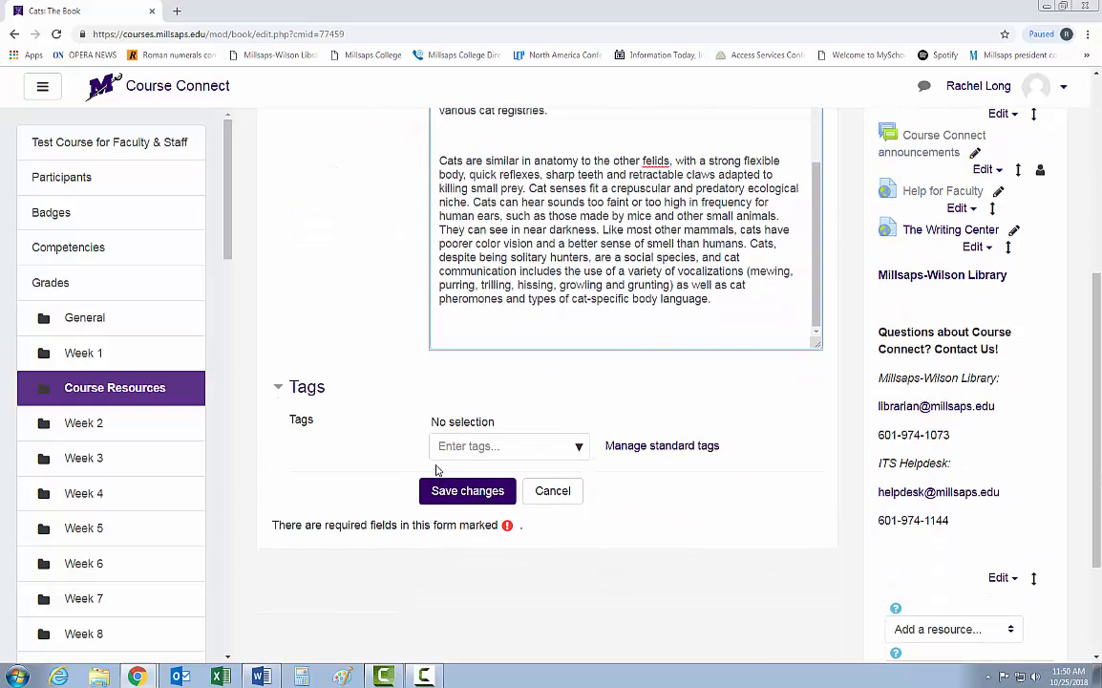
{"action": "left_click", "coordinate": [485, 491]}
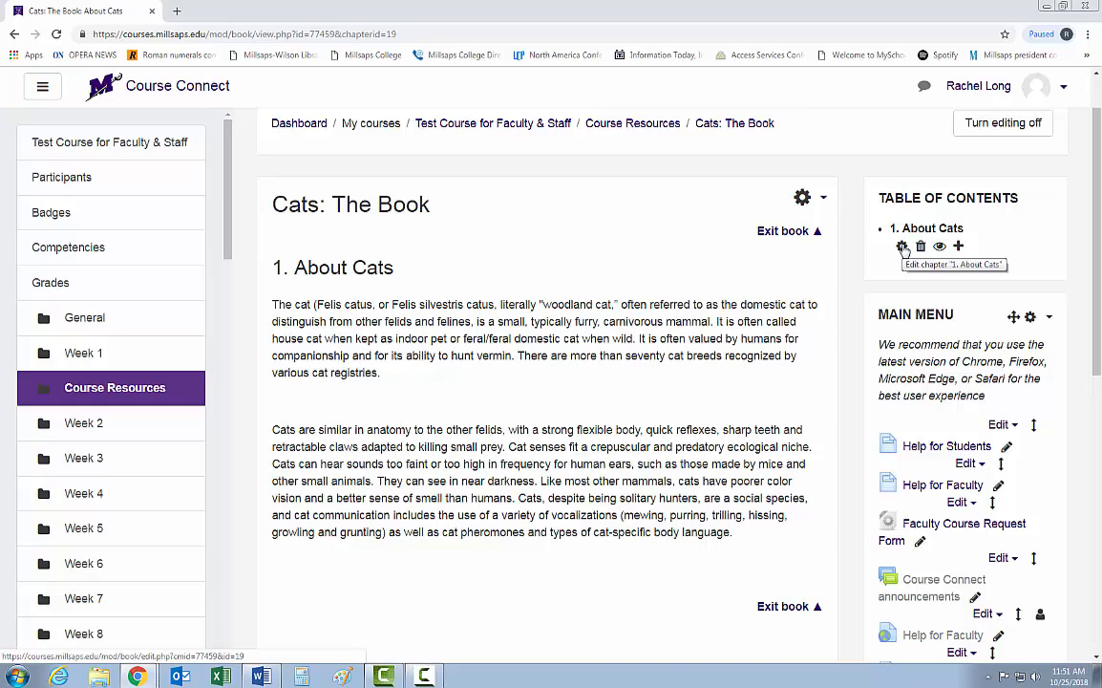
Add a new chapter after About Cats and title it A Cat.
{"action": "left_click", "coordinate": [960, 247]}
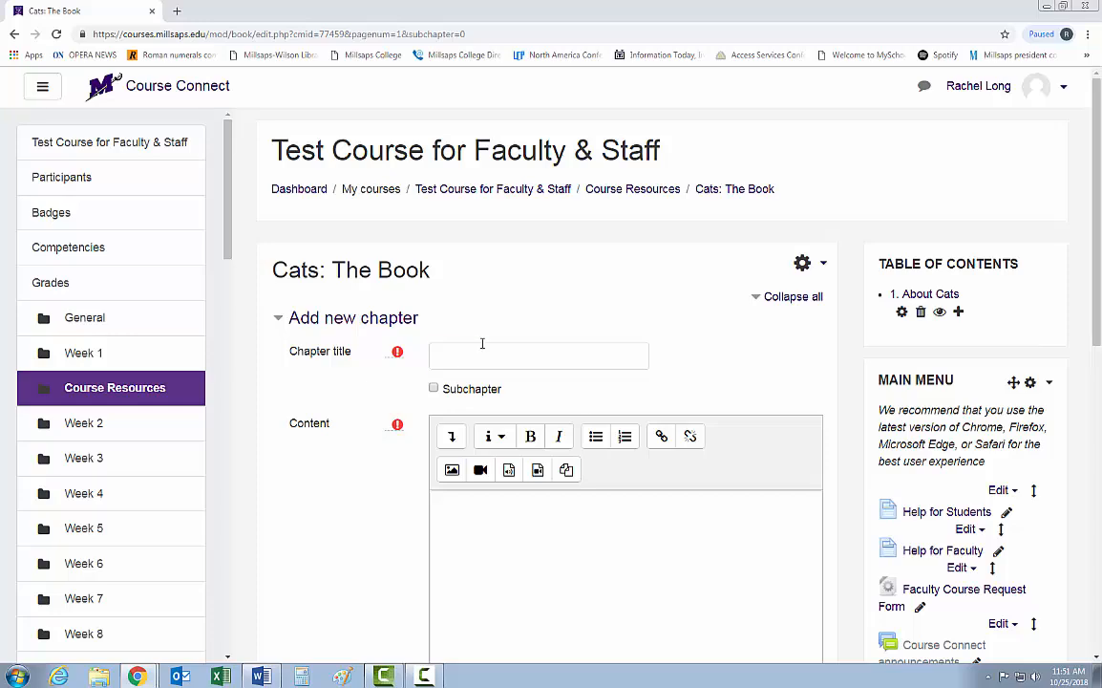
{"action": "left_click", "coordinate": [482, 346]}
{"action": "type", "text": "A "}
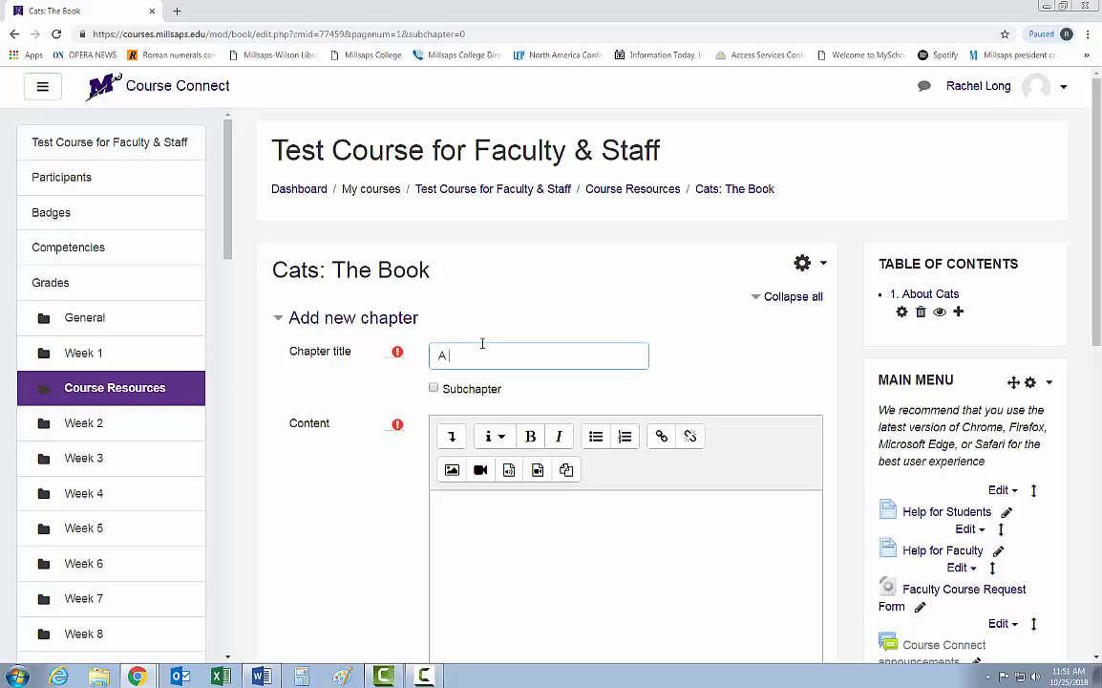
{"action": "type", "text": "Cat"}
{"action": "scroll", "coordinate": [482, 346], "scroll_direction": "down", "scroll_amount": 2}
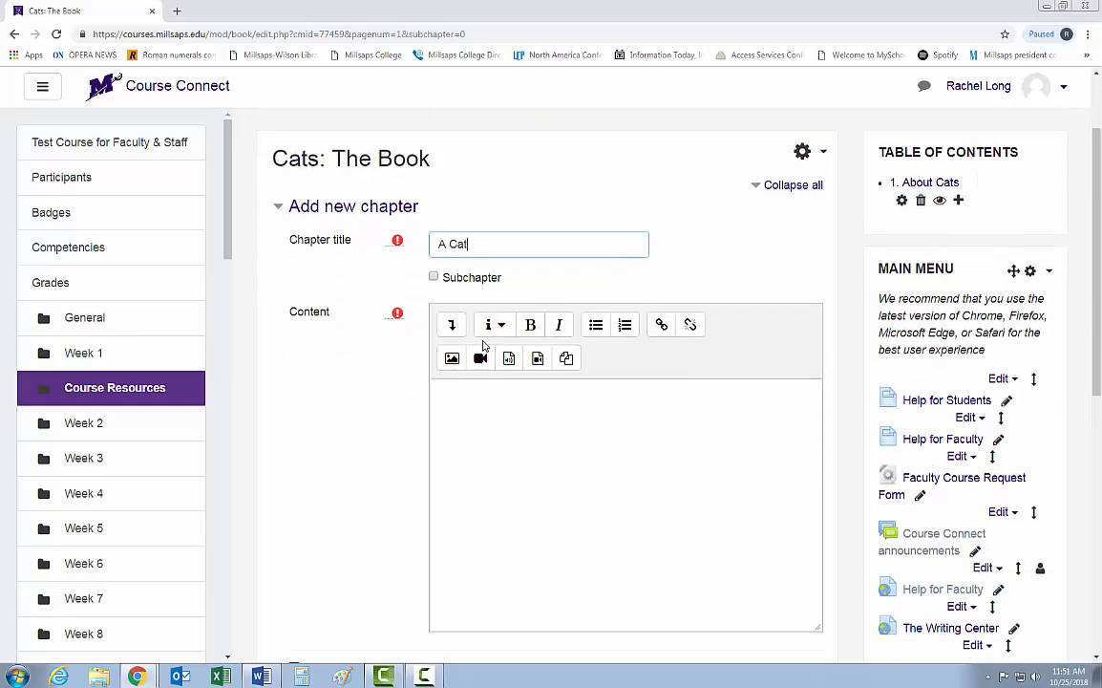
Start inserting an image into the A Cat chapter's content and upload kitten.jpg for it.
{"action": "left_click", "coordinate": [541, 341]}
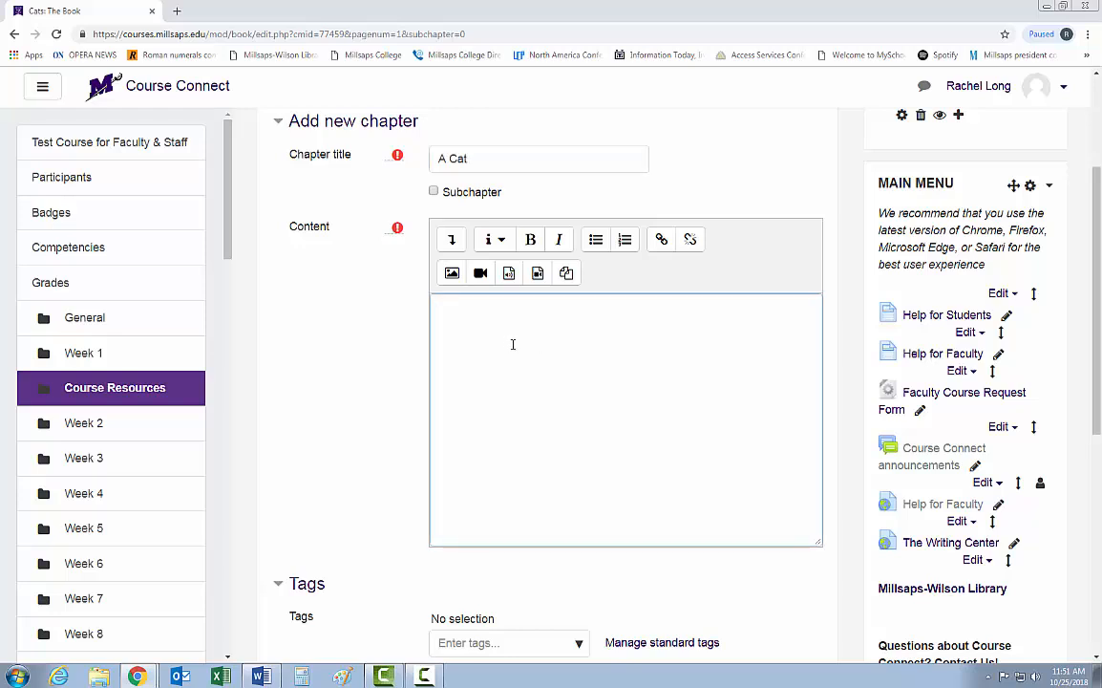
{"action": "left_click", "coordinate": [452, 278]}
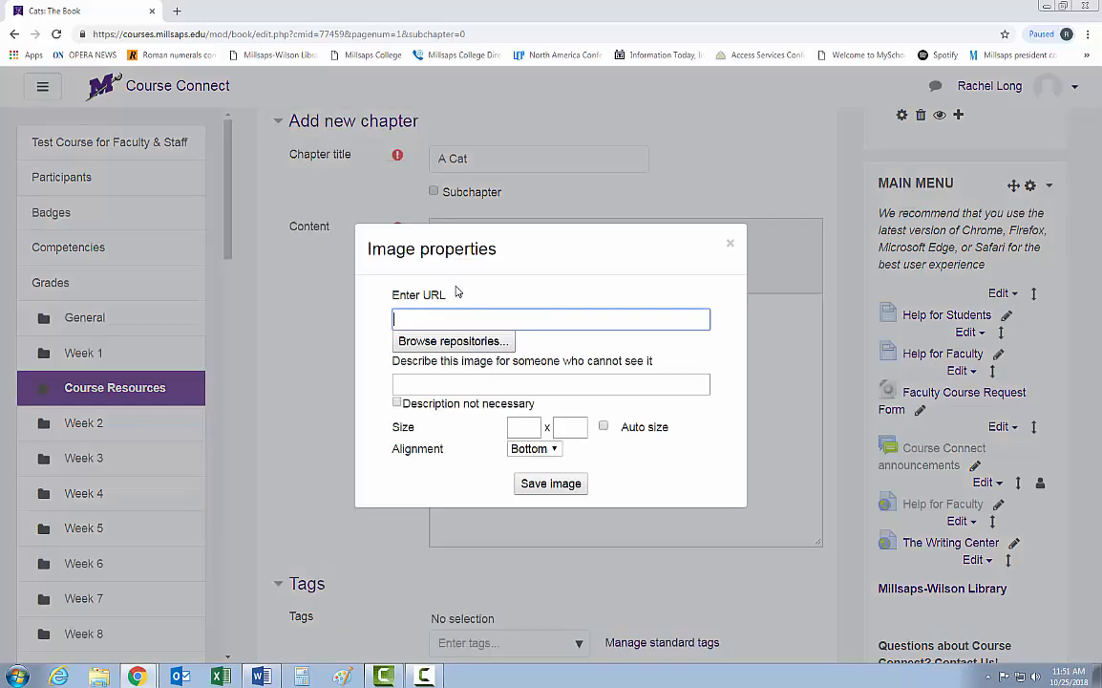
{"action": "left_click", "coordinate": [458, 341]}
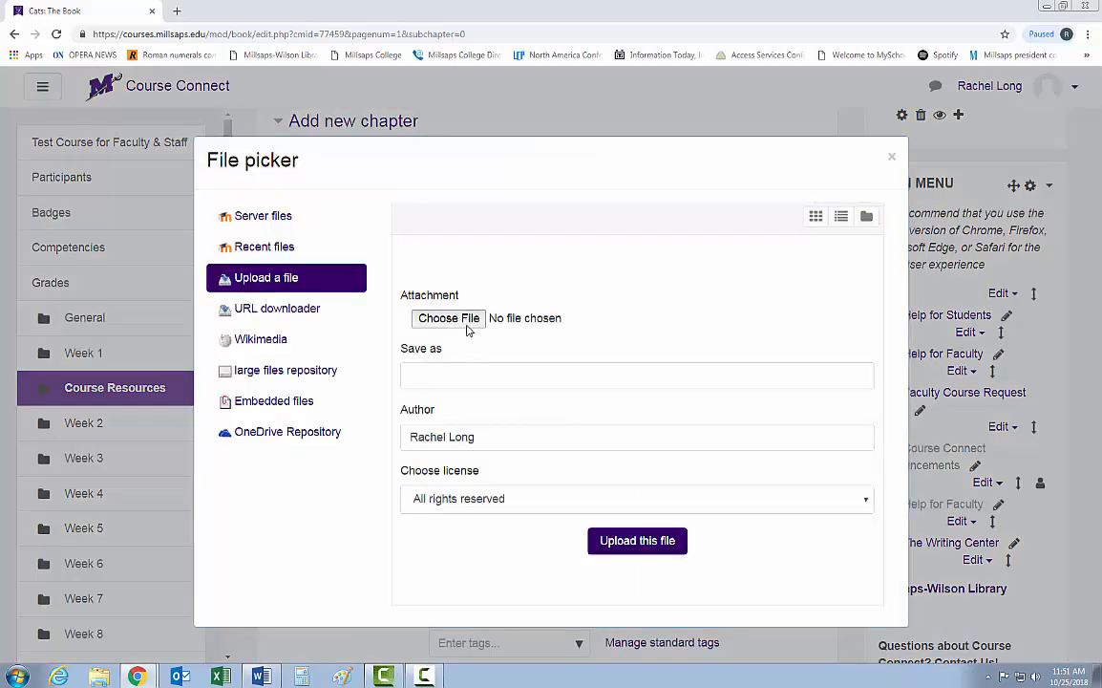
{"action": "left_click", "coordinate": [451, 319]}
{"action": "double_click", "coordinate": [212, 132]}
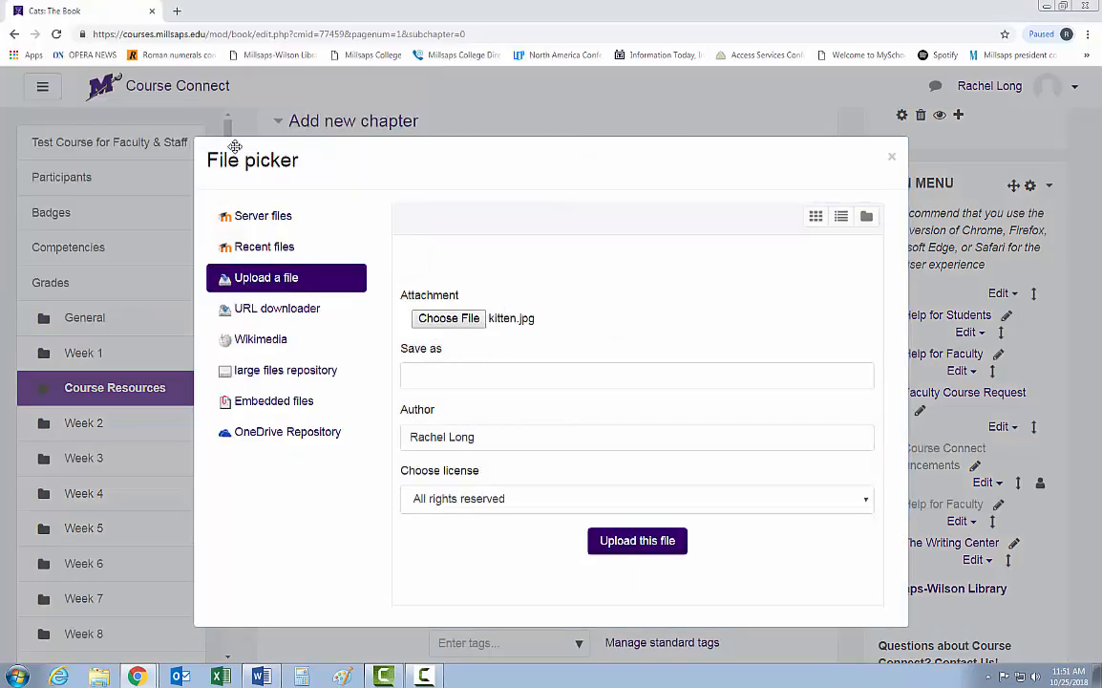
{"action": "left_click", "coordinate": [621, 541]}
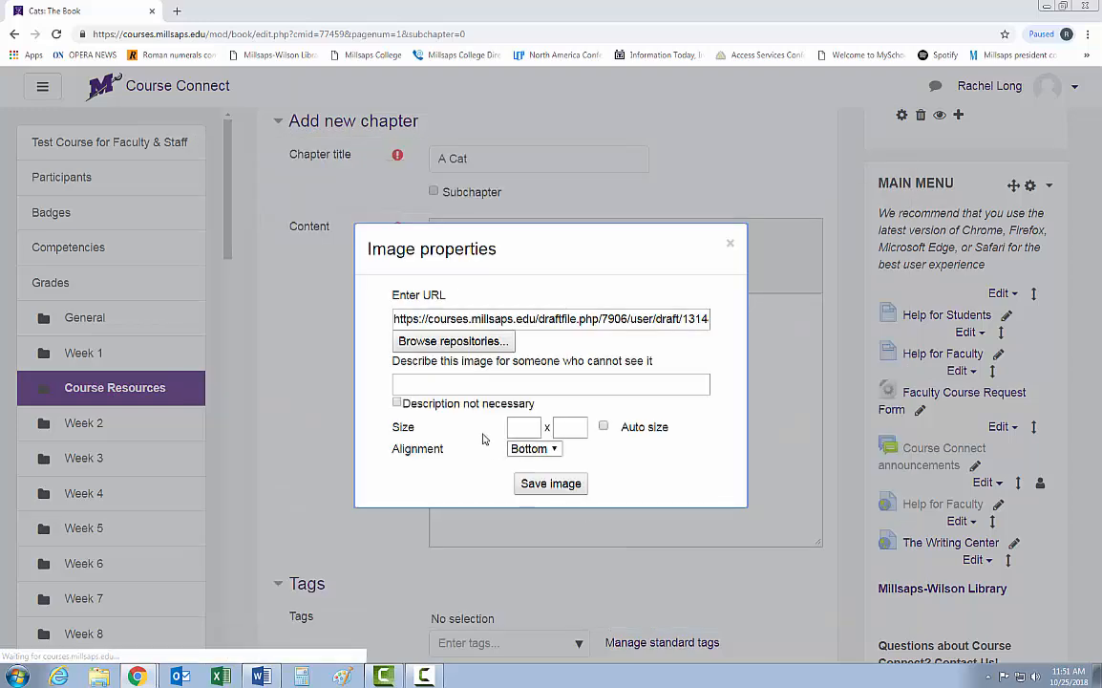
Describe the kitten image as "A small kitten" and save it into the chapter content.
{"action": "left_click", "coordinate": [457, 302]}
{"action": "type", "text": "A "}
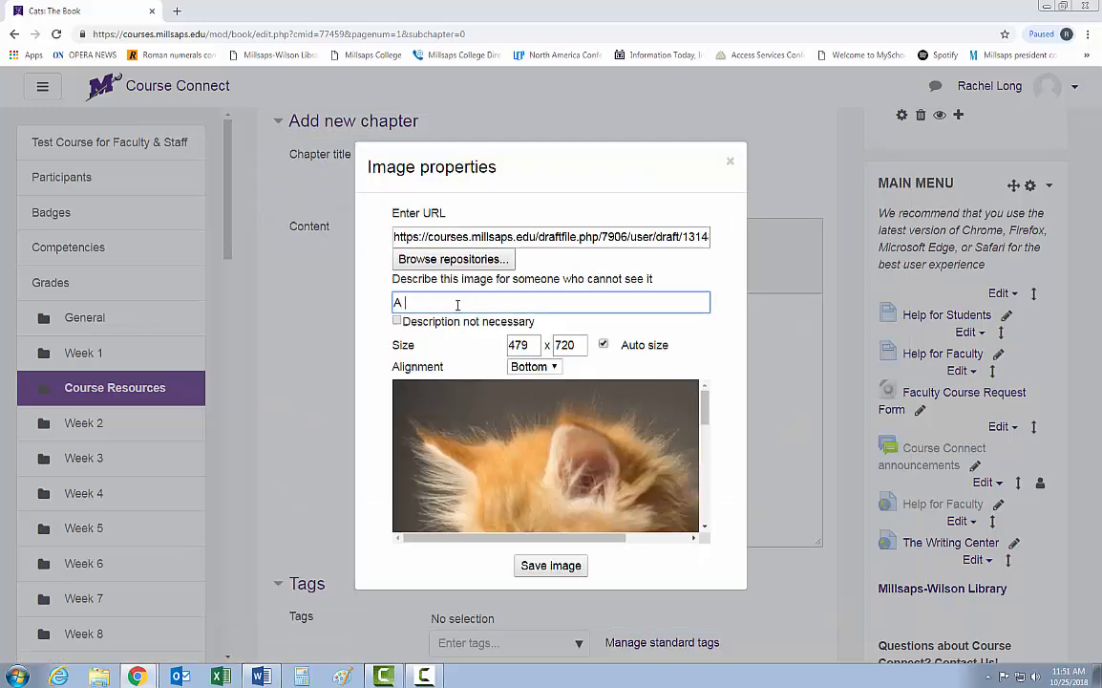
{"action": "type", "text": "small kitten"}
{"action": "left_click", "coordinate": [551, 563]}
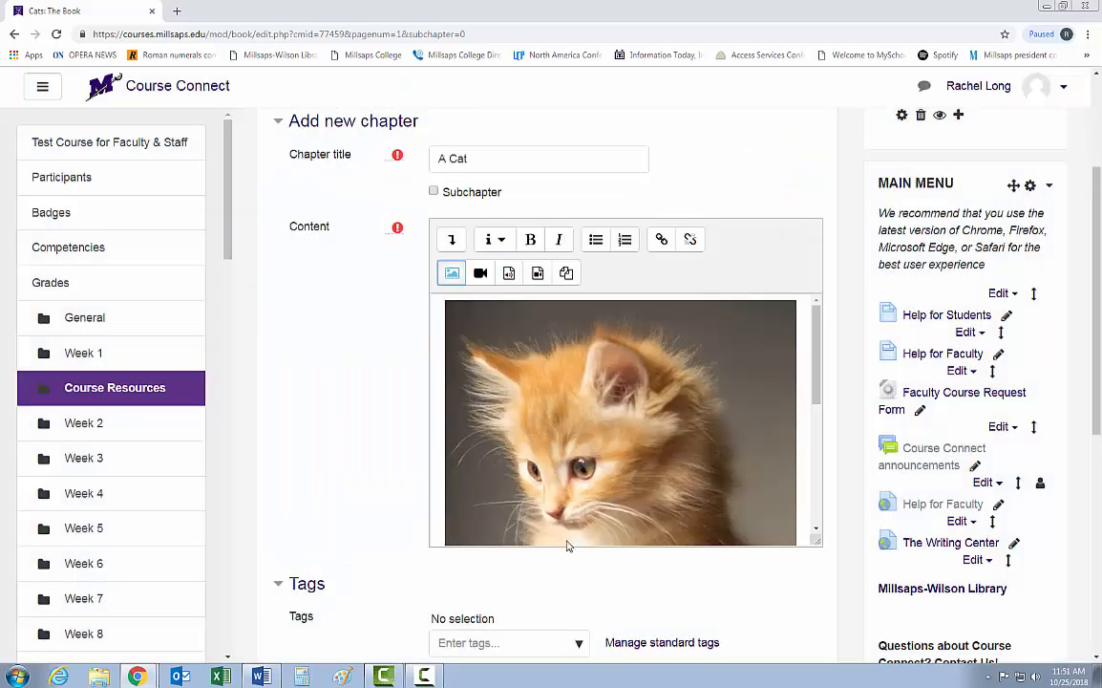
Add the paragraph beginning "Cats have a high breeding rate" below the kitten image and save the chapter.
{"action": "scroll", "coordinate": [698, 457], "scroll_direction": "down", "scroll_amount": 5}
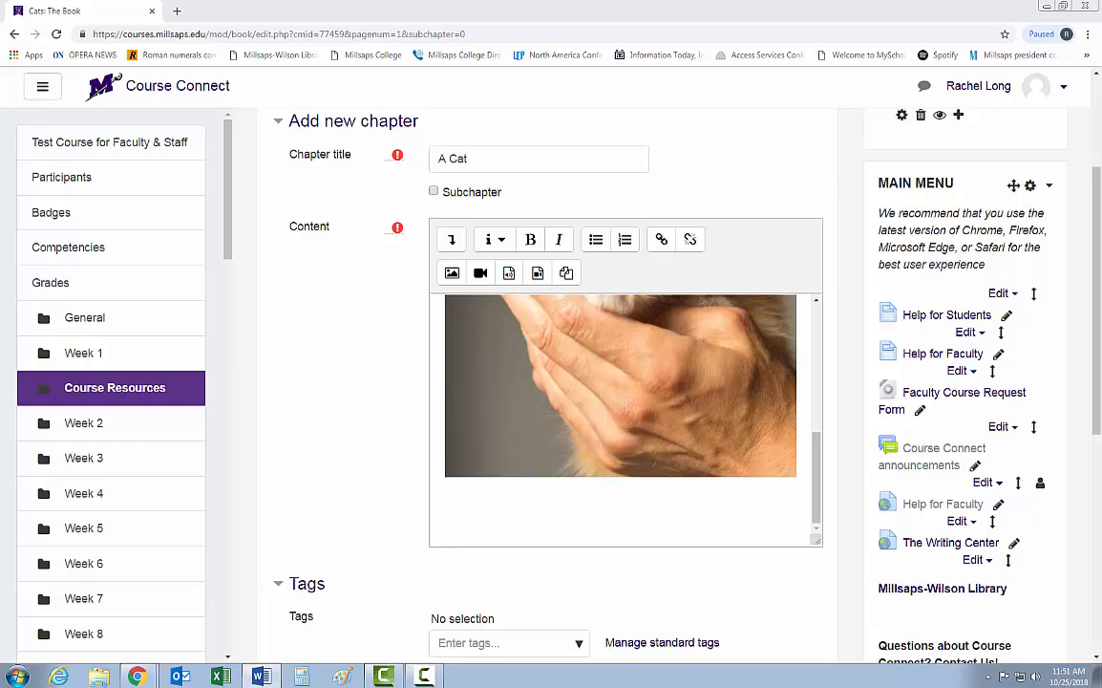
{"action": "left_click", "coordinate": [495, 504]}
{"action": "type", "text": "Cats have a high breeding rate. Under controlled breeding, they can be bred and shown as registered pedigree pets, a hobby known as cat fancy. Failure to control the breeding of pet cats by spaying and neutering, as well as the abandonment of former household pets, has resulted in large numbers of feral cats worldwide, requiring population control. In certain areas outside cats' native range, this has contributed, along with habitat destruction and other factors, to the extinction of many bird species. Cats have been known to extirpate a bird species within specific regions and may have contributed to the extinction of isolated island populations. Cats are thought to be primarily responsible for the extinction of 87 species of birds, and the presence of feral and free-ranging cats makes some otherwise suitable locations unsuitable for attempted species reintroduction."}
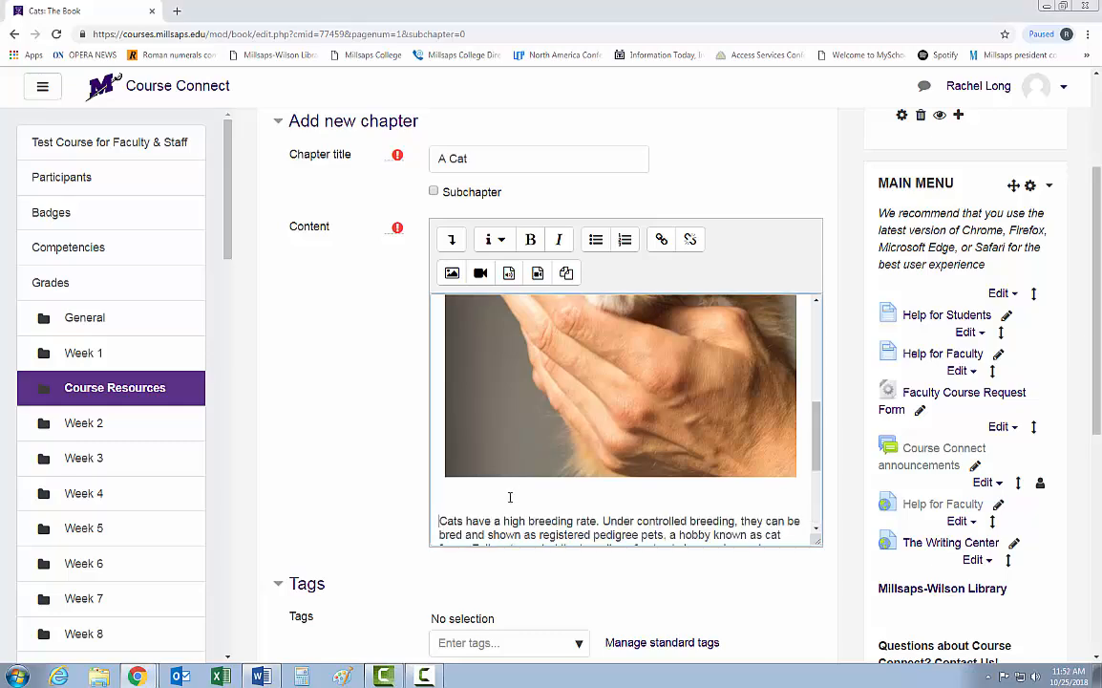
{"action": "scroll", "coordinate": [561, 551], "scroll_direction": "down", "scroll_amount": 5}
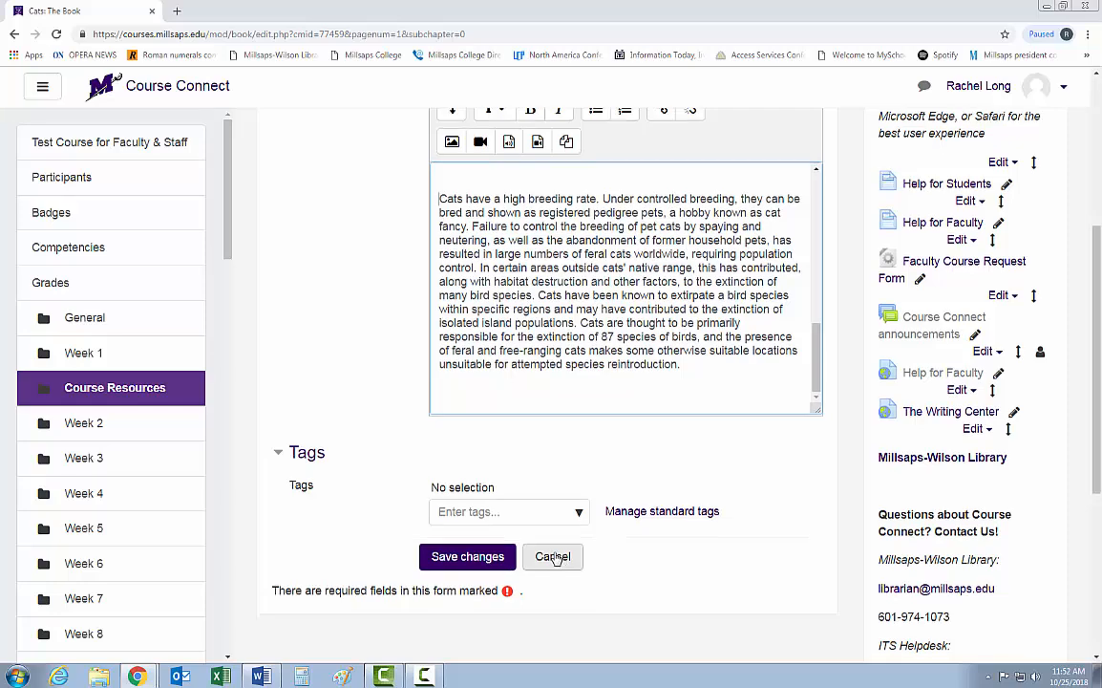
{"action": "left_click", "coordinate": [468, 557]}
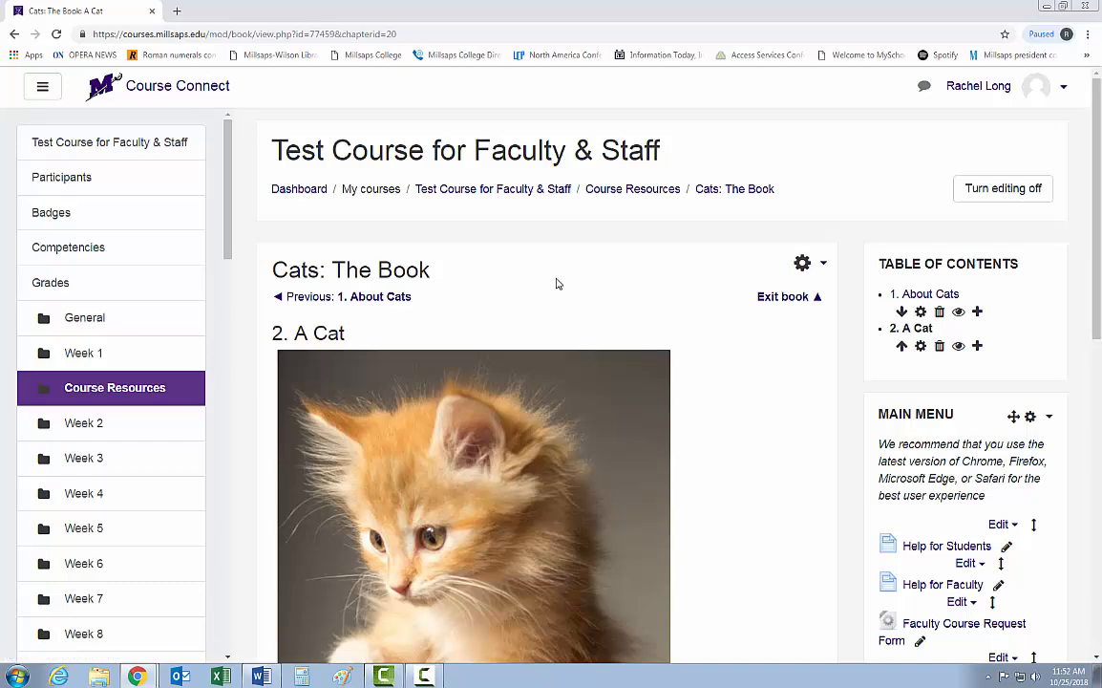
Review the saved A Cat chapter's image and text, and go to the previous chapter, About Cats.
{"action": "scroll", "coordinate": [558, 284], "scroll_direction": "down", "scroll_amount": 7}
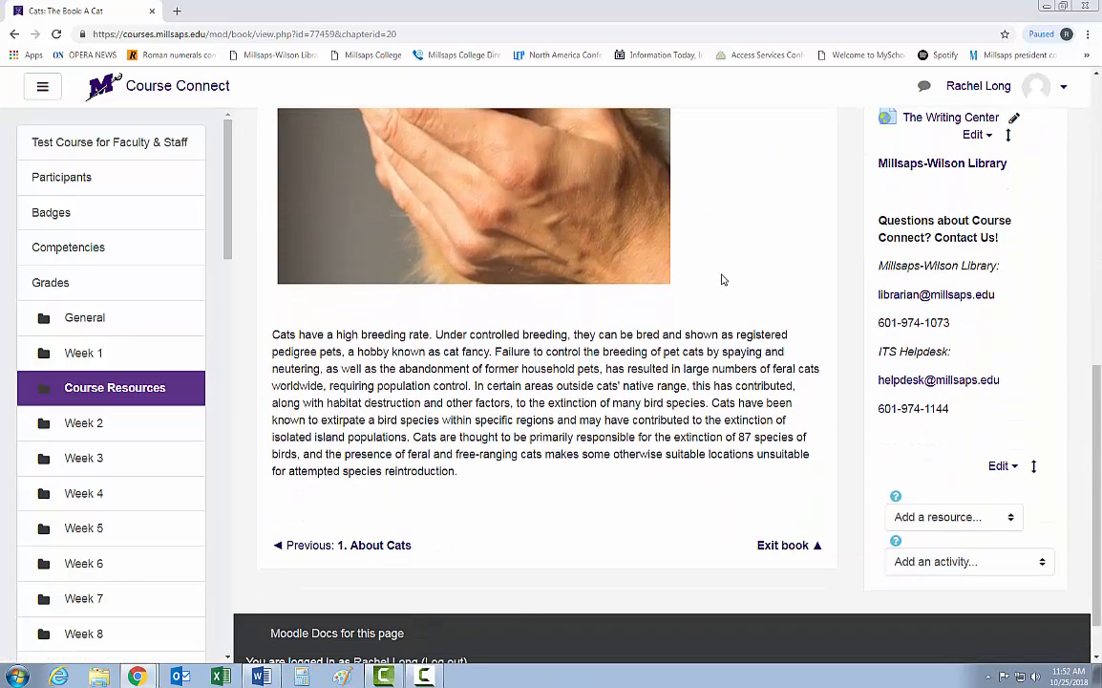
{"action": "scroll", "coordinate": [722, 279], "scroll_direction": "up", "scroll_amount": 2}
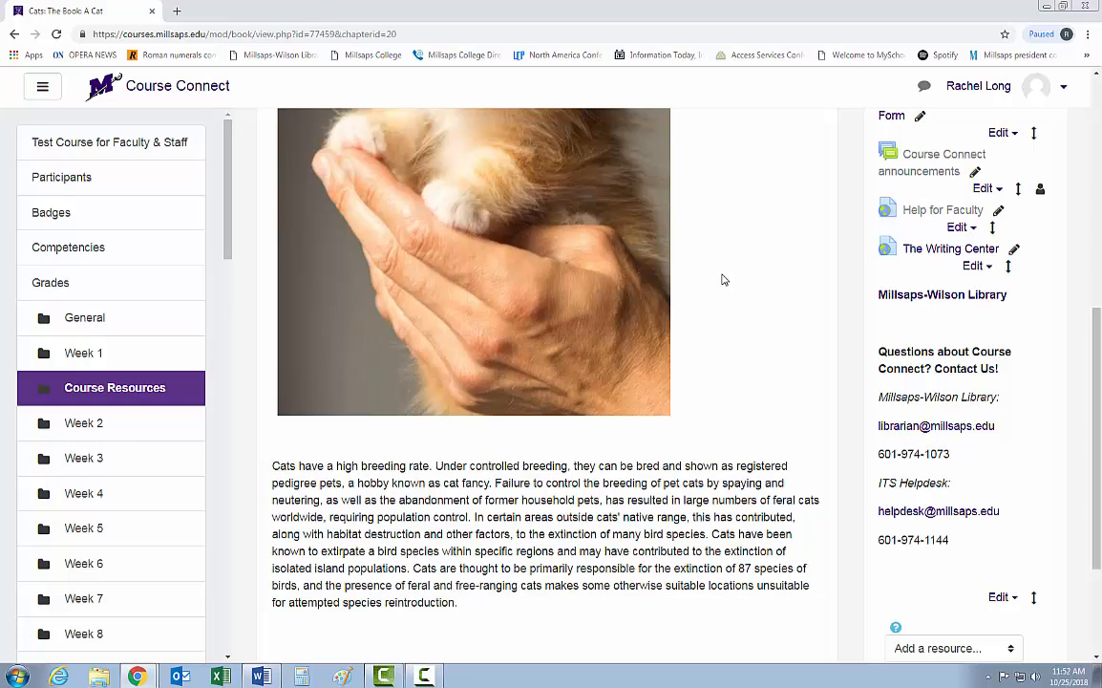
{"action": "scroll", "coordinate": [722, 279], "scroll_direction": "up", "scroll_amount": 8}
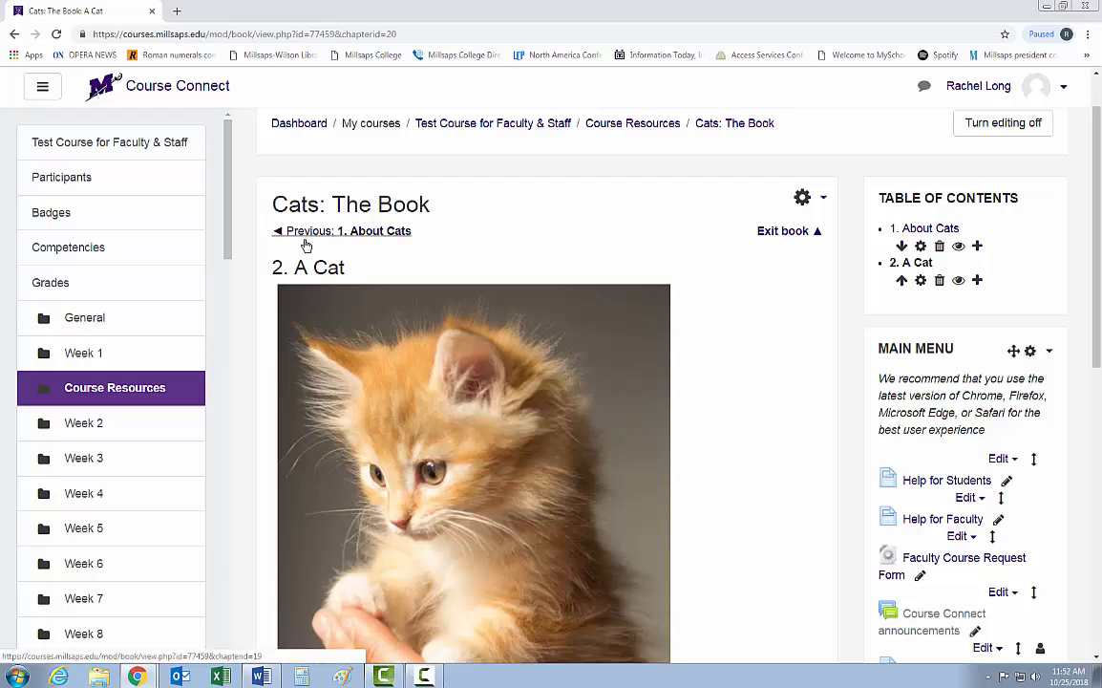
{"action": "left_click", "coordinate": [355, 235]}
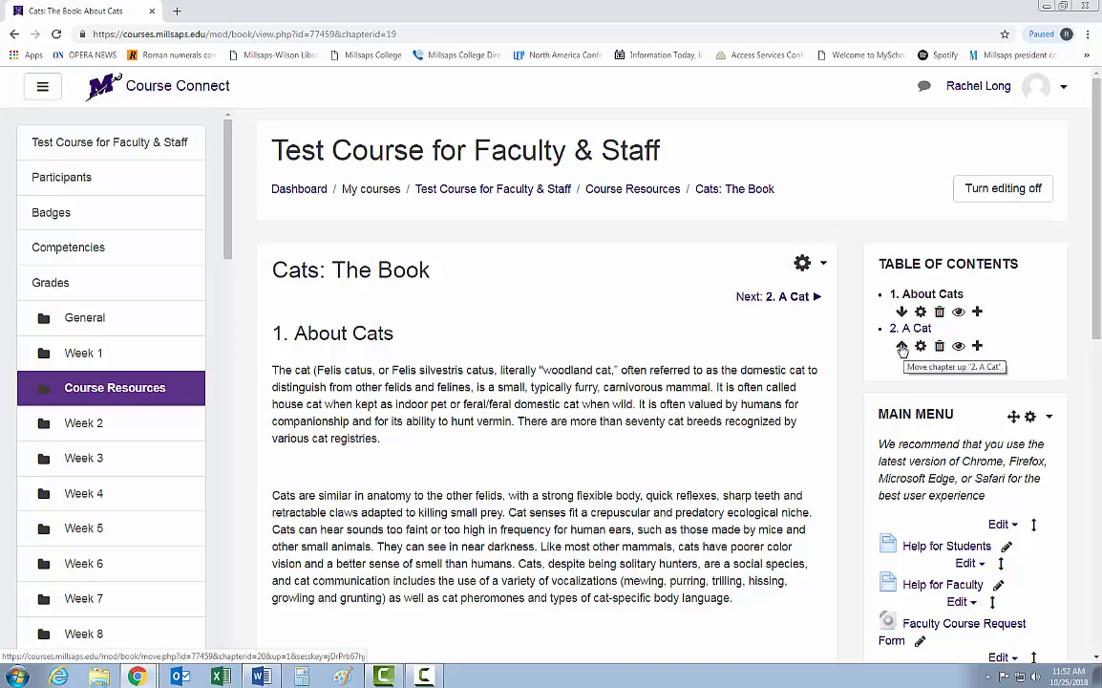
Move the A Cat chapter above About Cats in the table of contents and view the chapter that follows it.
{"action": "scroll", "coordinate": [901, 350], "scroll_direction": "down", "scroll_amount": 1}
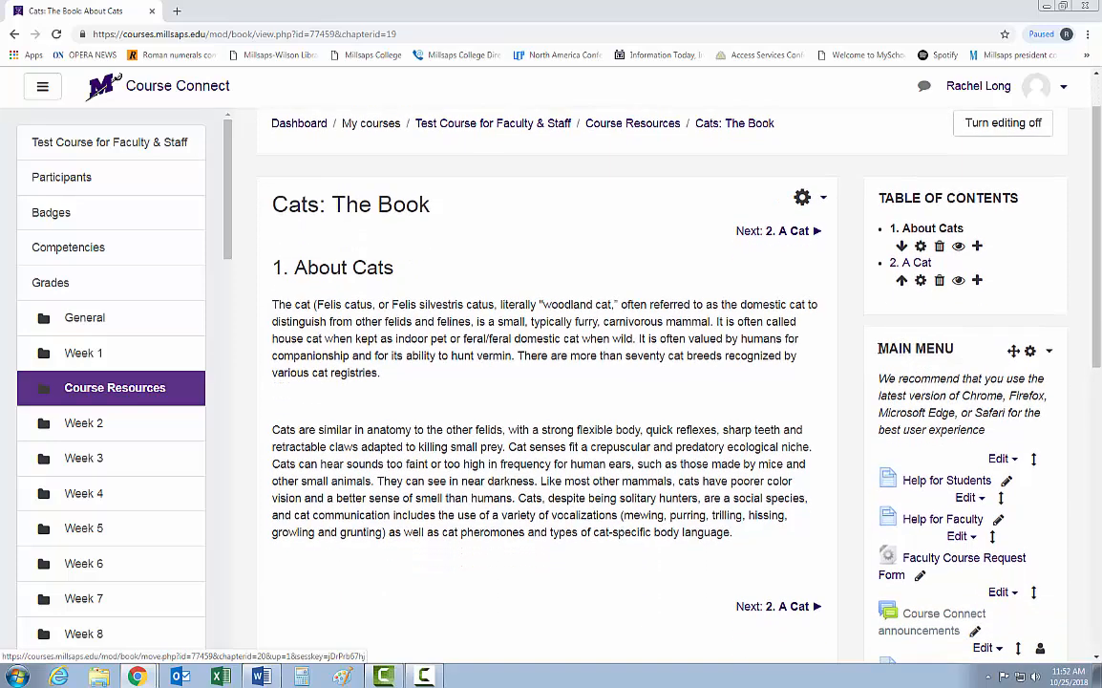
{"action": "left_click", "coordinate": [902, 282]}
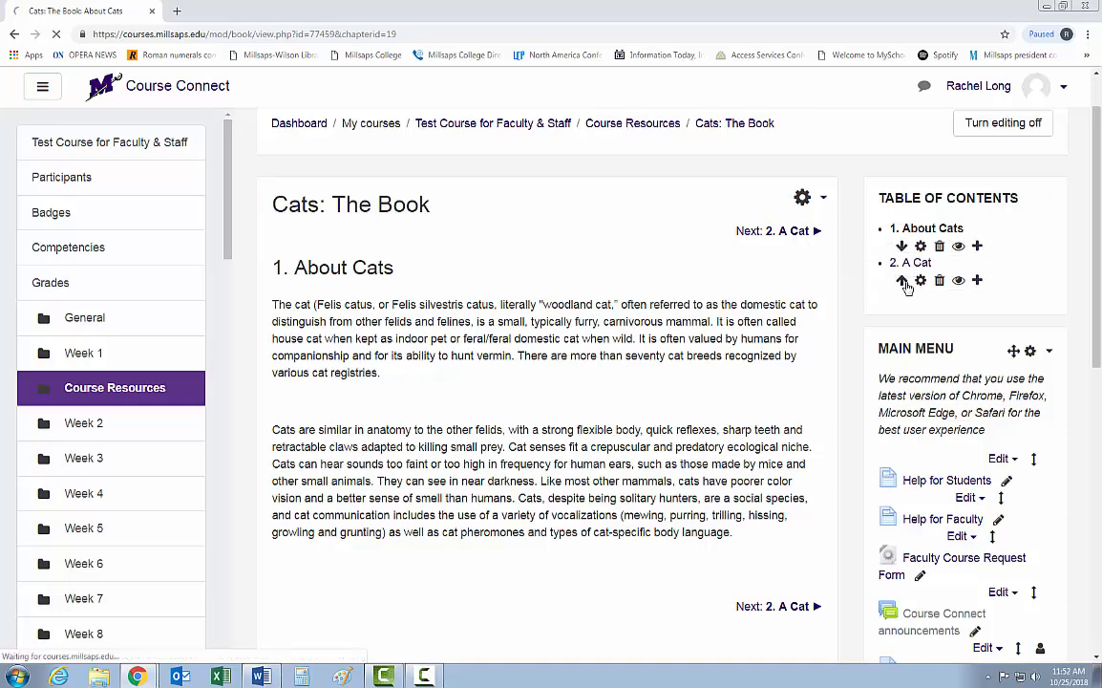
{"action": "scroll", "coordinate": [790, 298], "scroll_direction": "down", "scroll_amount": 1}
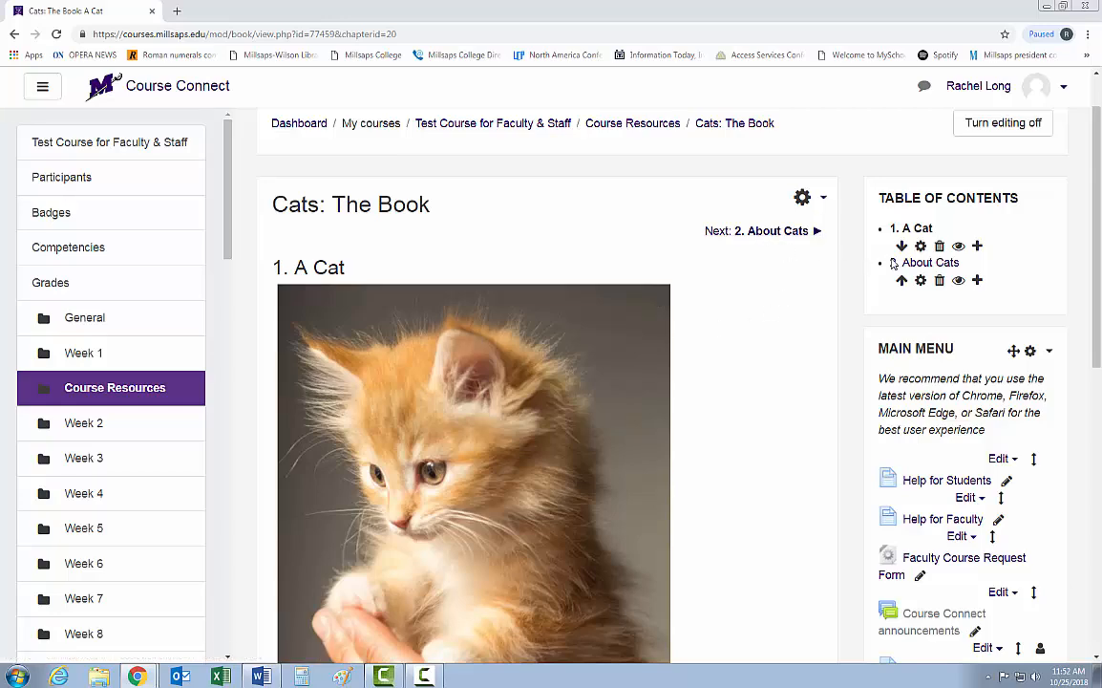
{"action": "left_click", "coordinate": [750, 232]}
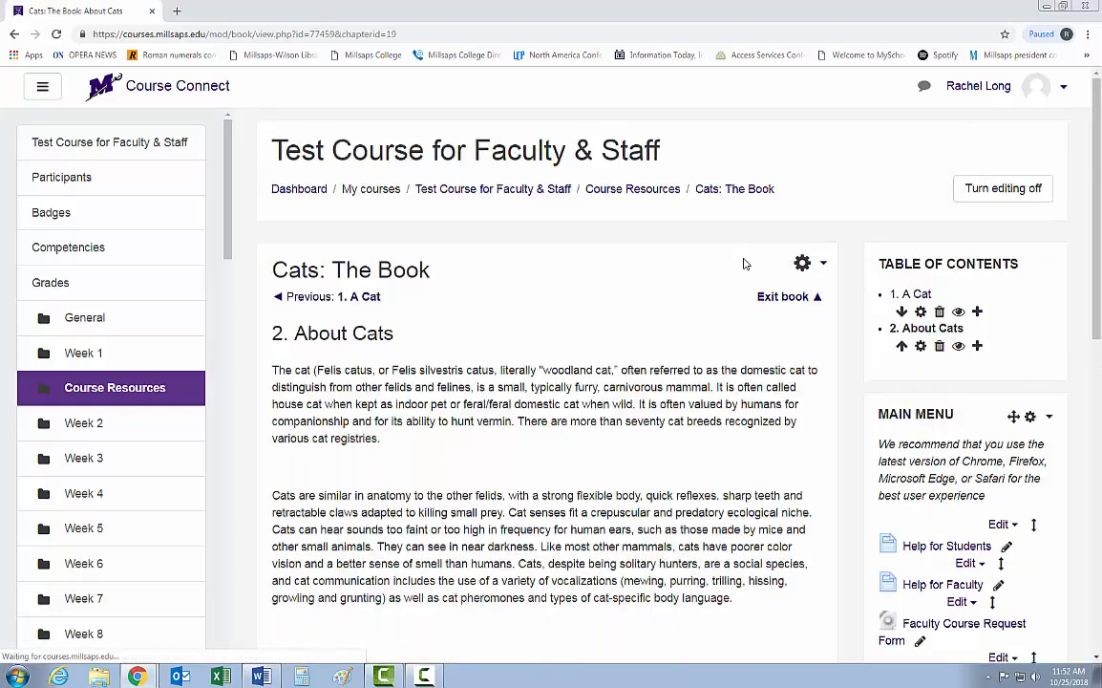
Return to the Test Course for Faculty & Staff page and check the resources listed in the Course Resources section.
{"action": "left_click", "coordinate": [506, 190]}
{"action": "scroll", "coordinate": [827, 508], "scroll_direction": "down", "scroll_amount": 7}
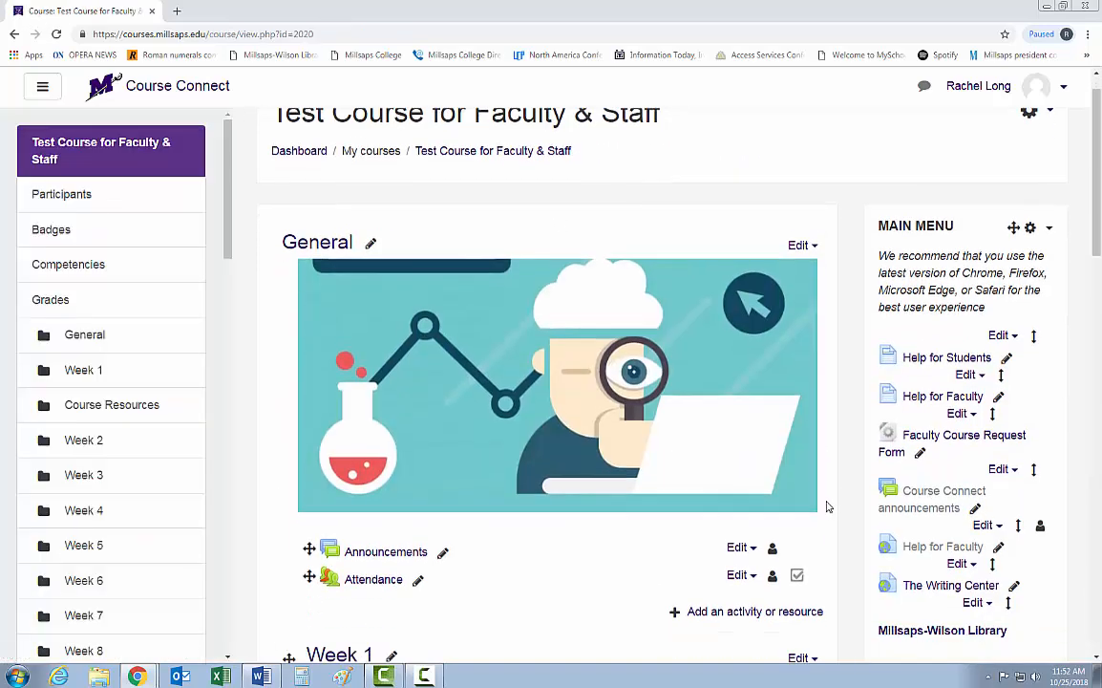
{"action": "scroll", "coordinate": [827, 506], "scroll_direction": "down", "scroll_amount": 1}
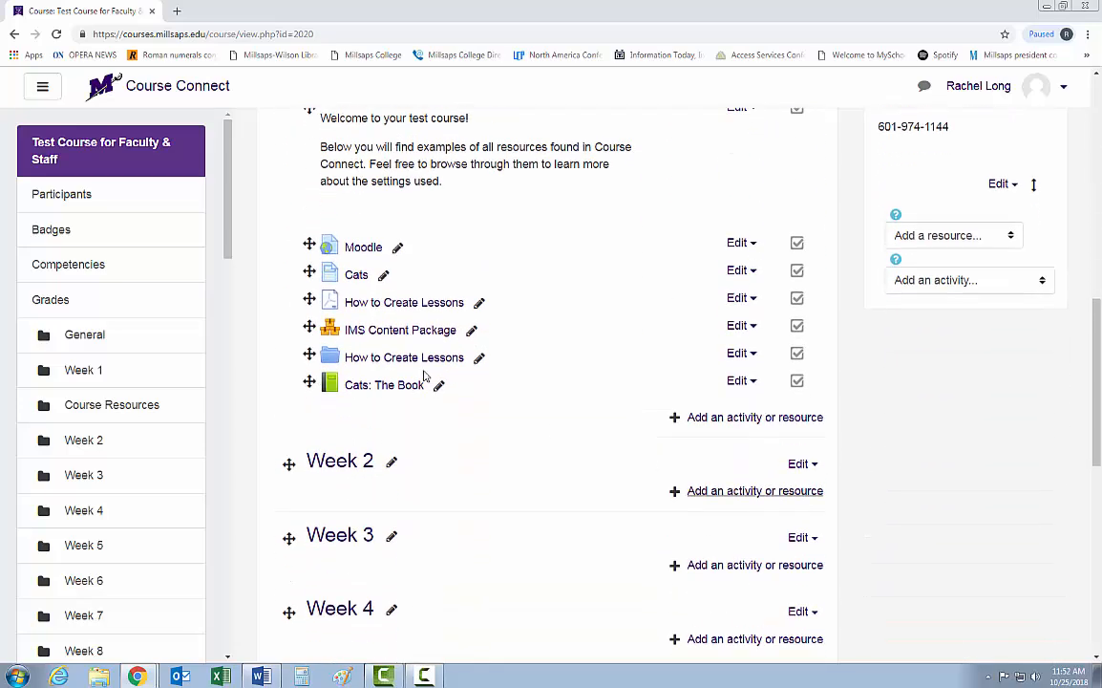